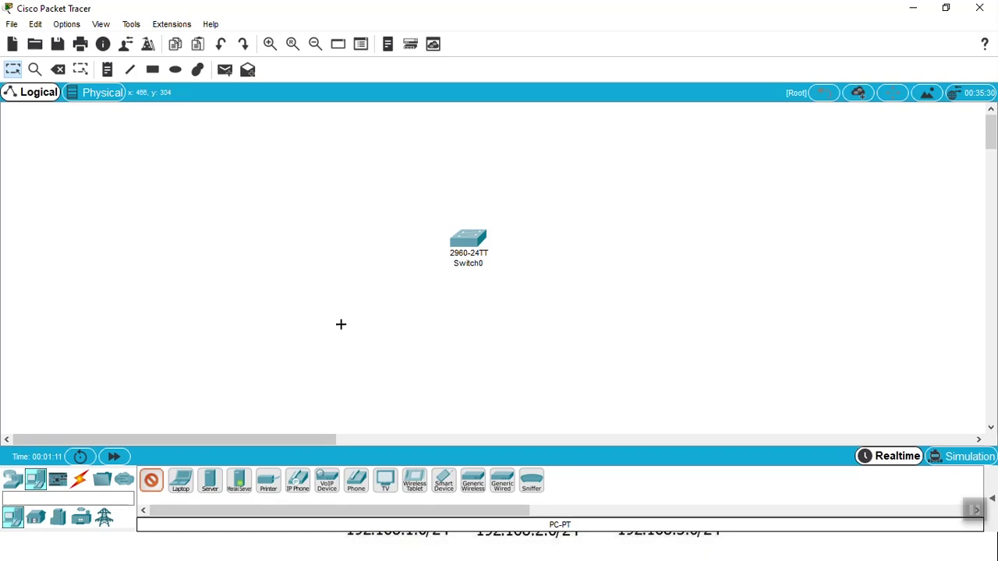
# - Place six generic PCs in a row below Switch0, grouped as three pairs
pyautogui.click(154, 482)
pyautogui.click(385, 321)
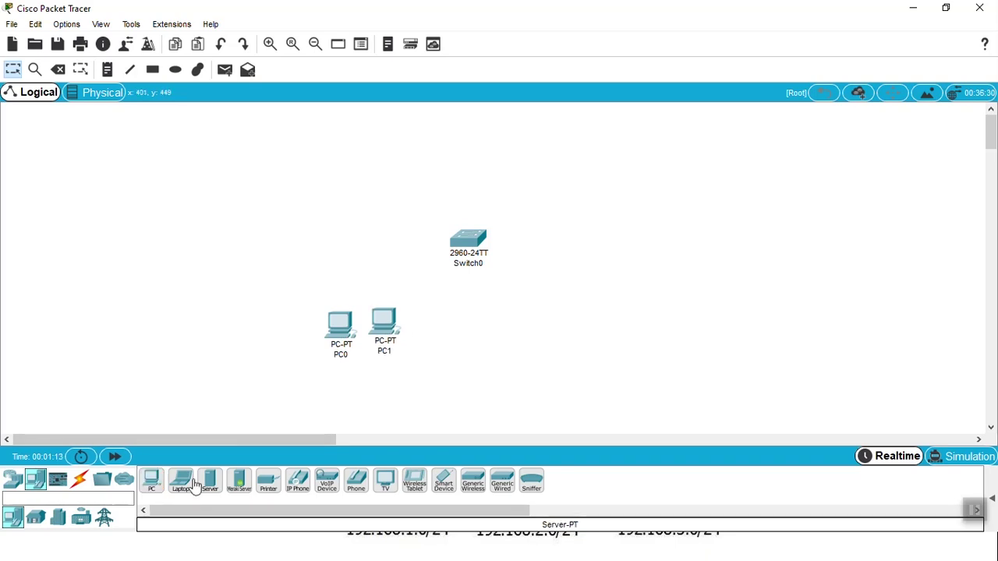
pyautogui.click(153, 483)
pyautogui.click(456, 318)
pyautogui.click(153, 482)
pyautogui.click(491, 316)
pyautogui.click(155, 482)
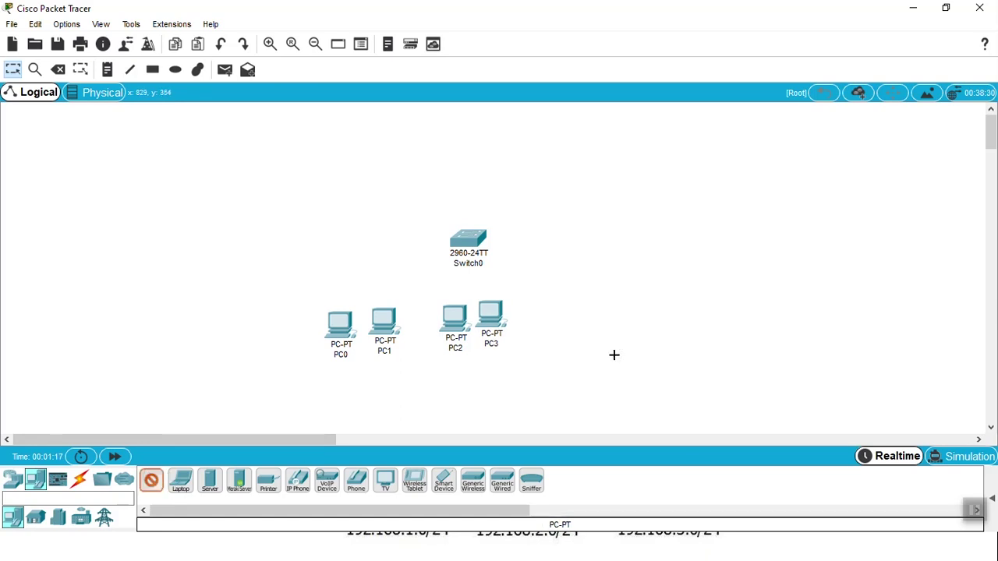
pyautogui.click(597, 326)
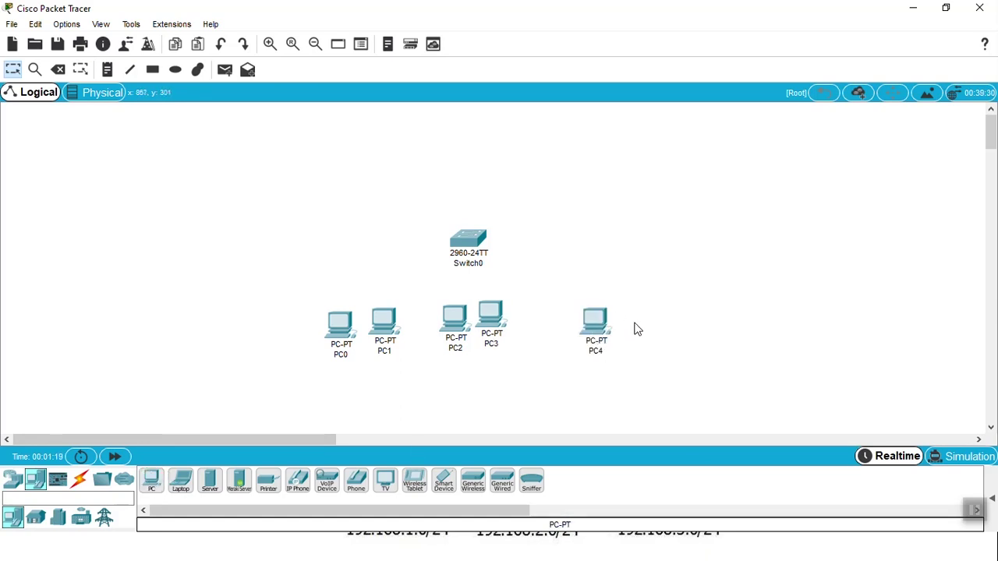
pyautogui.click(153, 481)
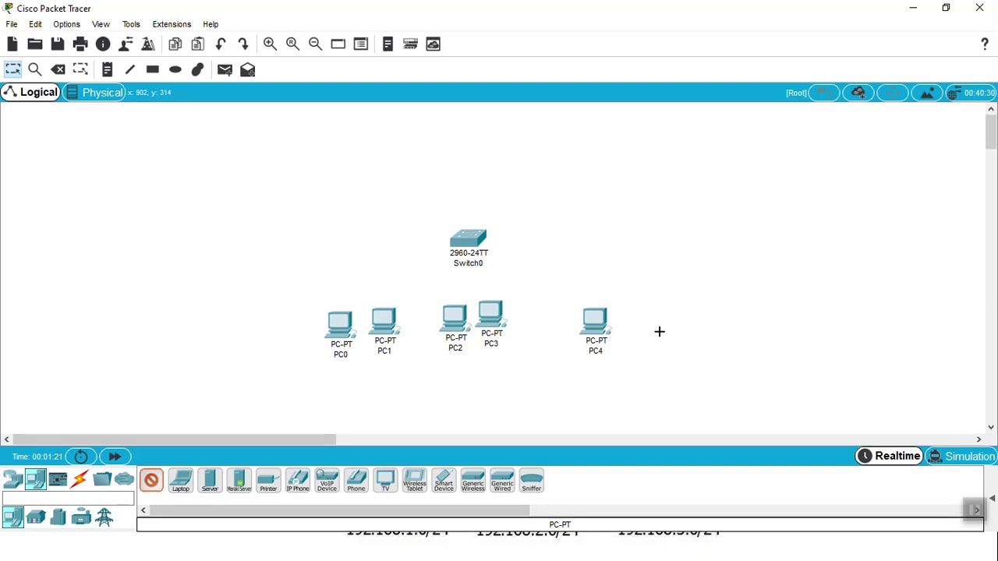
pyautogui.click(649, 323)
# - Add a generic Router-PT router above Switch0, slightly to its right
pyautogui.click(12, 479)
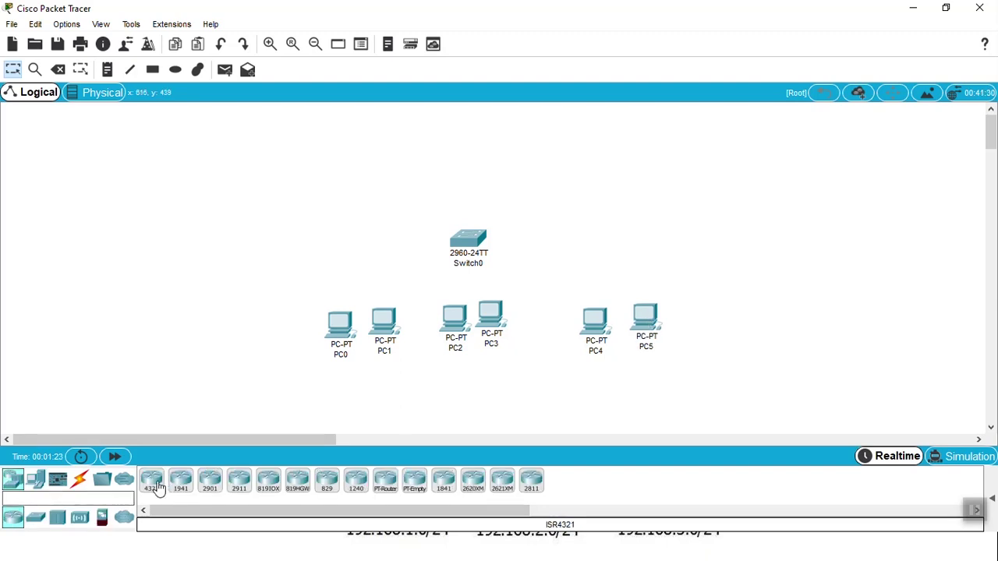
pyautogui.click(385, 481)
pyautogui.click(540, 143)
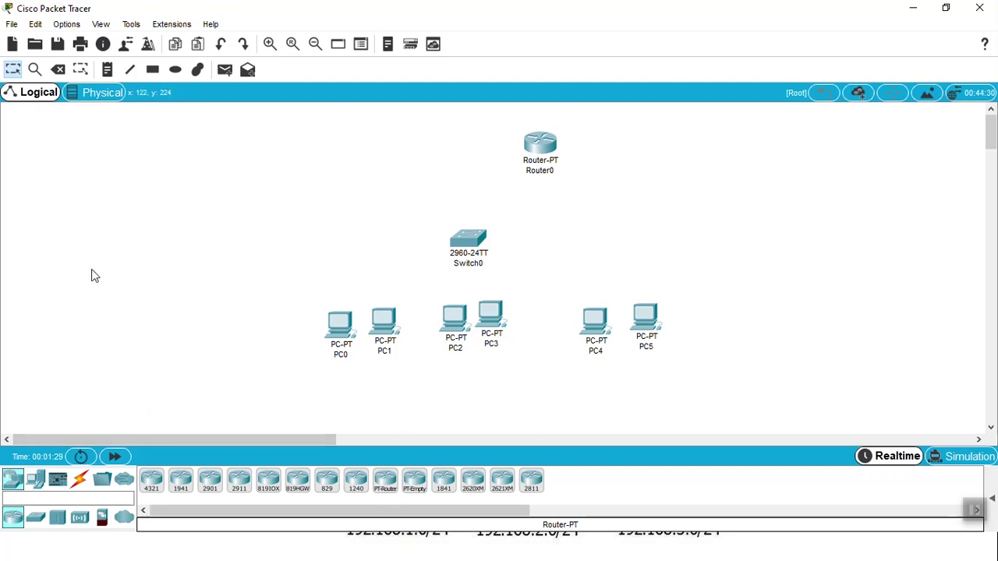
# - Add a text note in the empty area left of the switch, with the first line "Vlan 10 : 192.168.1.0/24"
pyautogui.click(108, 69)
pyautogui.click(127, 199)
pyautogui.write('V')
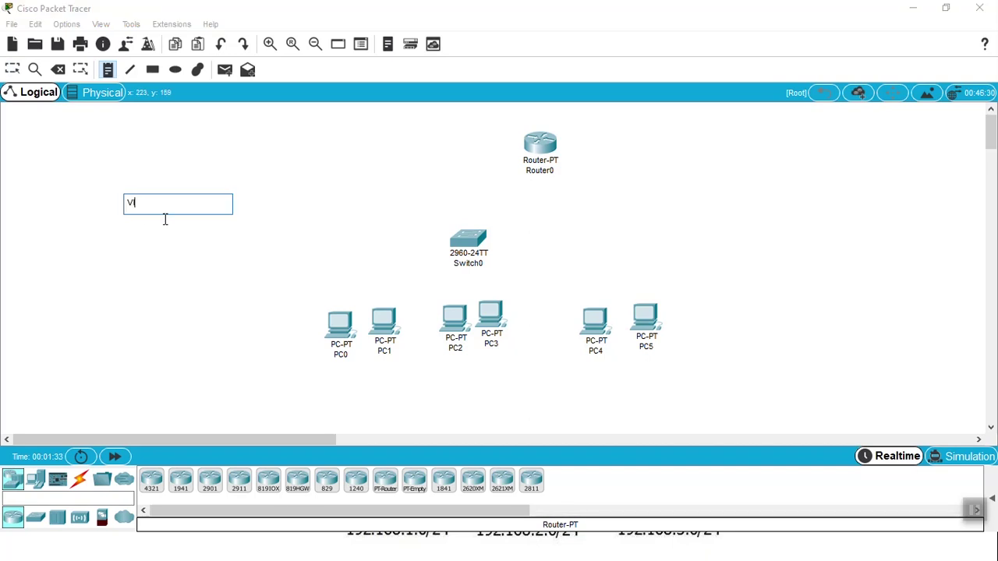
pyautogui.write('lan 10 : 192.168.1.0/24')
pyautogui.press('Return')
# - Add the note line "Vlan 20 : 192.168.2.x/24" and change the Vlan 10 address to 192.168.1.x/24
pyautogui.write('vlan')
pyautogui.press('BackSpace')
pyautogui.press('BackSpace')
pyautogui.press('BackSpace')
pyautogui.write('Vlan')
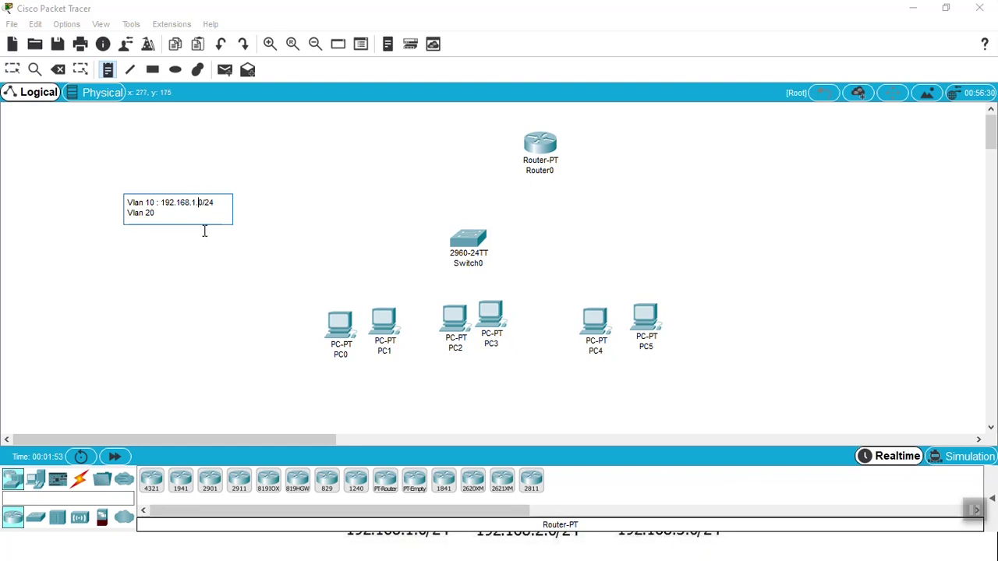
pyautogui.hotkey('shift', 'Left')
pyautogui.write('192.168')
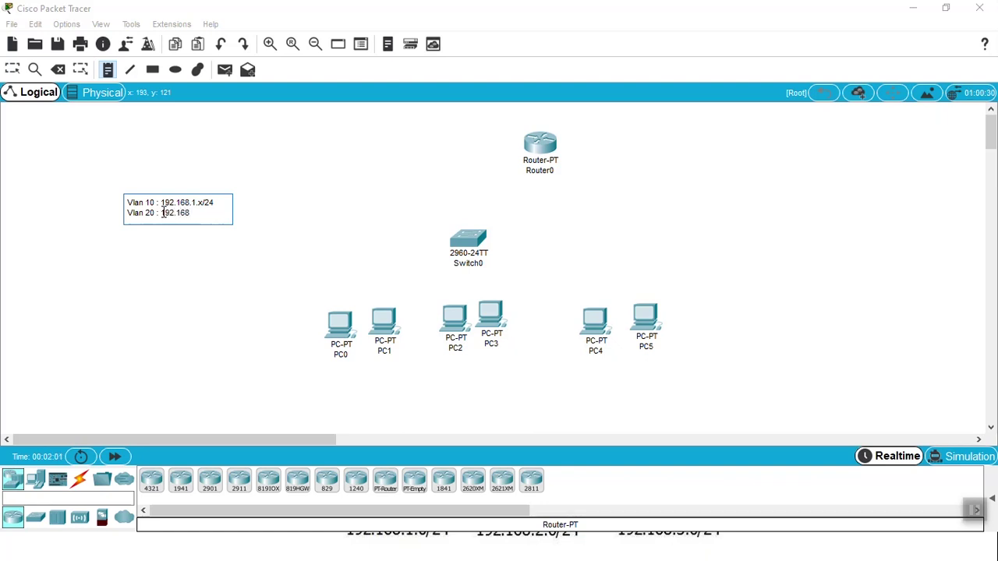
pyautogui.write('.2.x/24')
# - Add the third note line "Vlan 30 : 192.168.3.x/24" and finish the note
pyautogui.press('Return')
pyautogui.write('Vlan 30 : ')
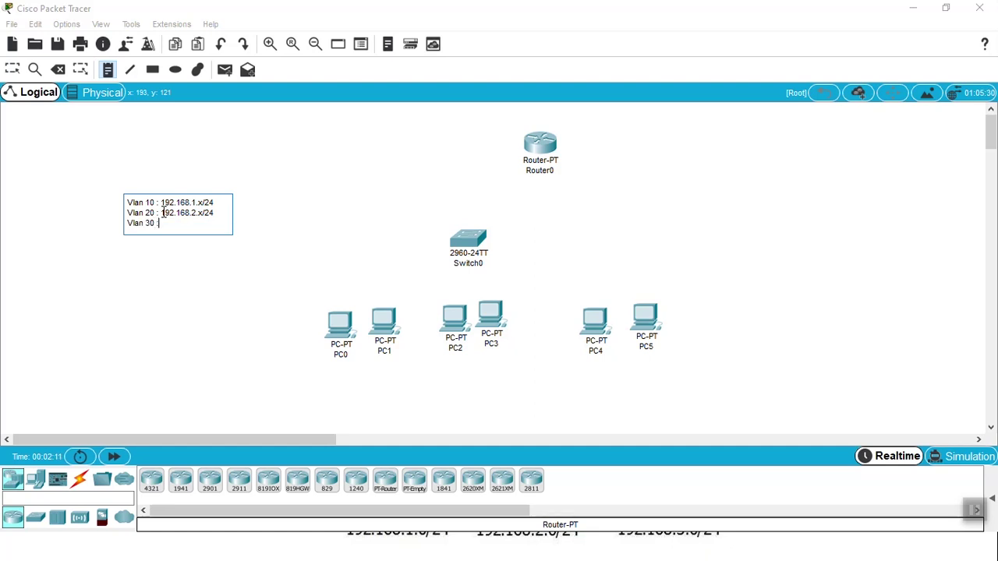
pyautogui.write('192.168.3.x/24')
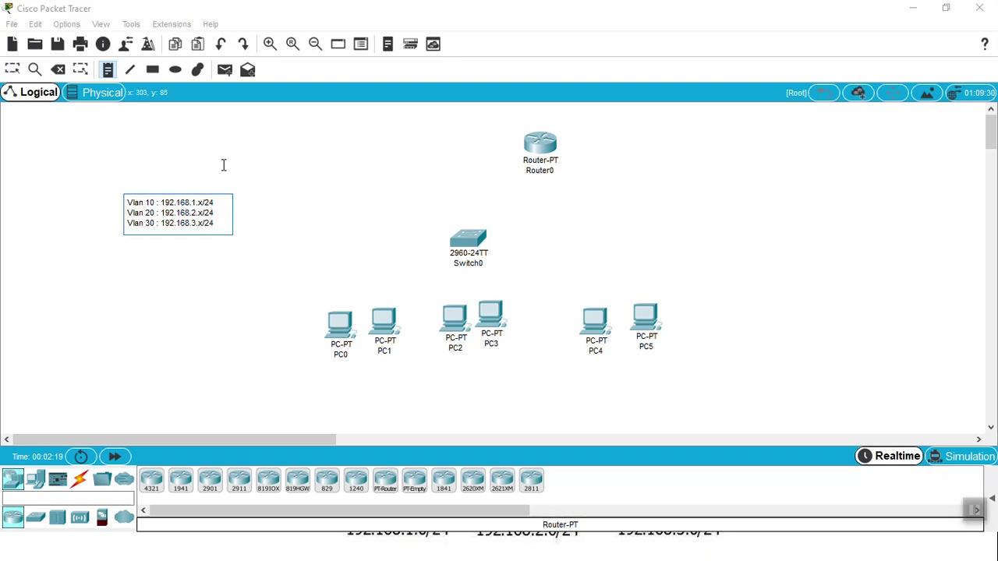
pyautogui.press('Escape')
pyautogui.doubleClick(178, 202)
pyautogui.press('Escape')
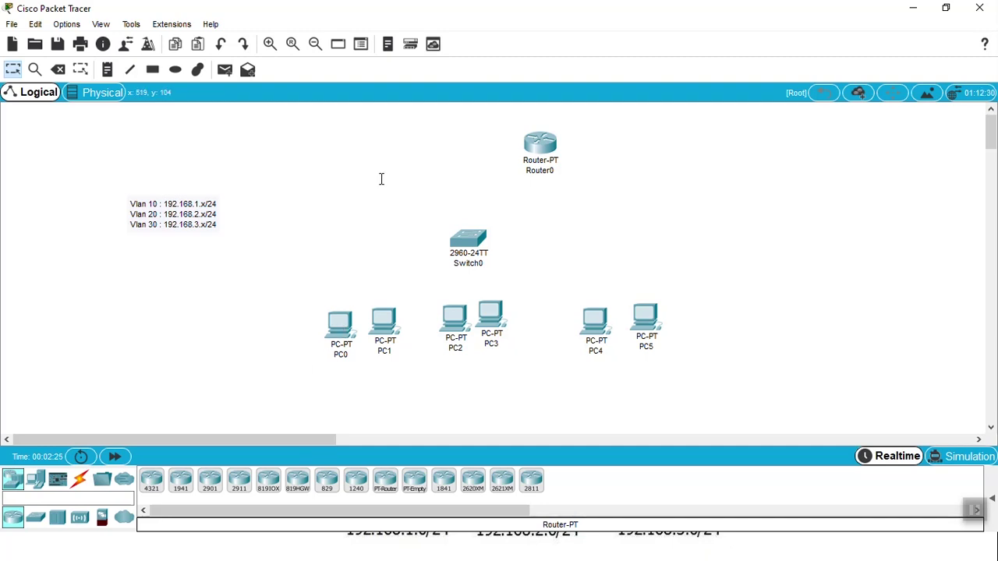
# - Move Switch0 slightly higher and line up the PCs in one even row of three pairs
pyautogui.moveTo(455, 260); pyautogui.dragTo(462, 246)
pyautogui.moveTo(386, 331); pyautogui.dragTo(386, 336)
pyautogui.moveTo(452, 327)
pyautogui.mouseDown()
pyautogui.moveTo(453, 337)
pyautogui.moveTo(491, 323)
pyautogui.mouseUp()
pyautogui.moveTo(594, 323); pyautogui.dragTo(570, 326)
pyautogui.moveTo(652, 322); pyautogui.dragTo(627, 331)
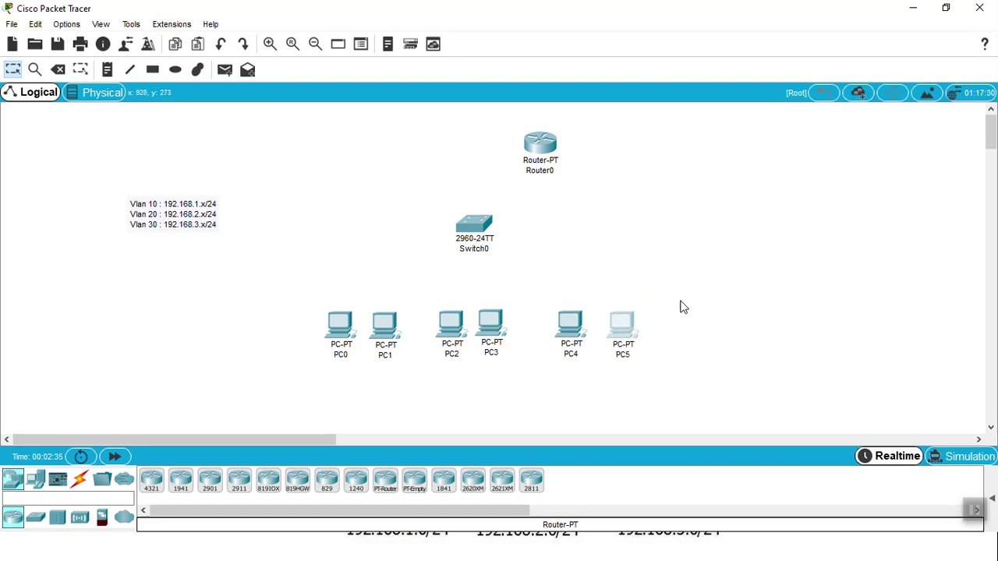
# - Insert the name "(TKJ)" after Vlan 10 in the address note
pyautogui.doubleClick(149, 204)
pyautogui.click(155, 203)
pyautogui.write(':')
pyautogui.write('FKJ)')
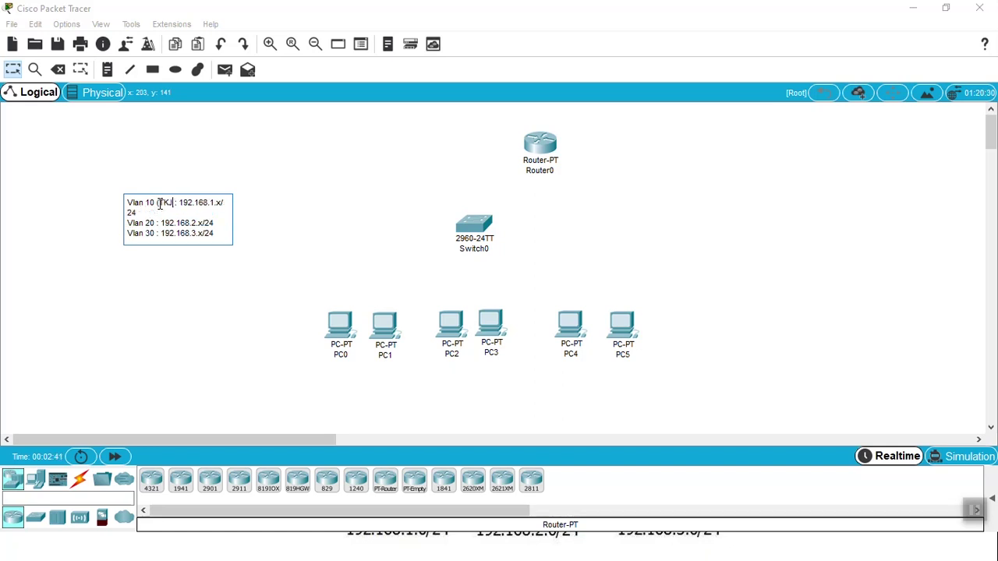
pyautogui.click(292, 189)
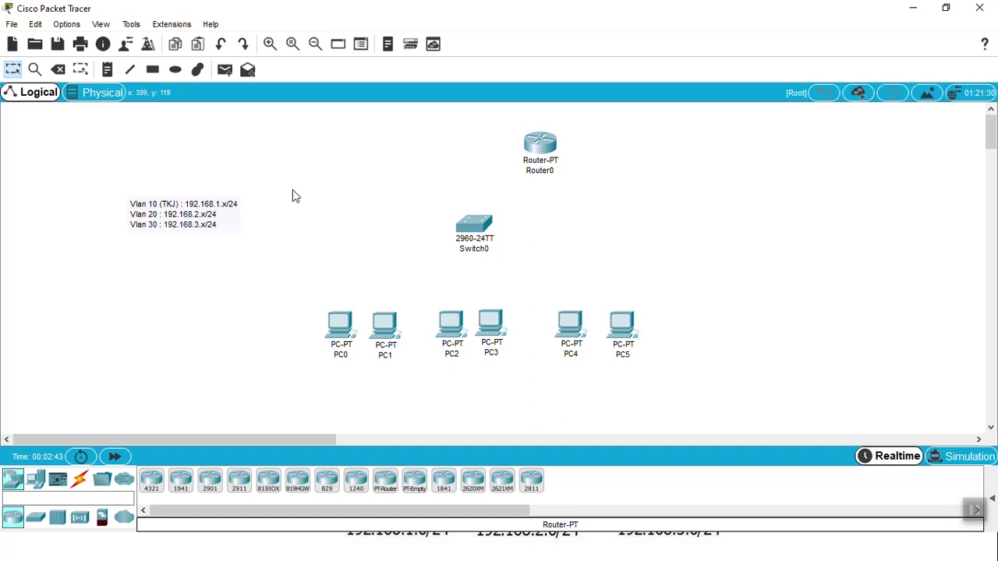
# - Insert the name "(MM)" after Vlan 20 in the address note
pyautogui.doubleClick(173, 214)
pyautogui.click(155, 223)
pyautogui.write('(MM')
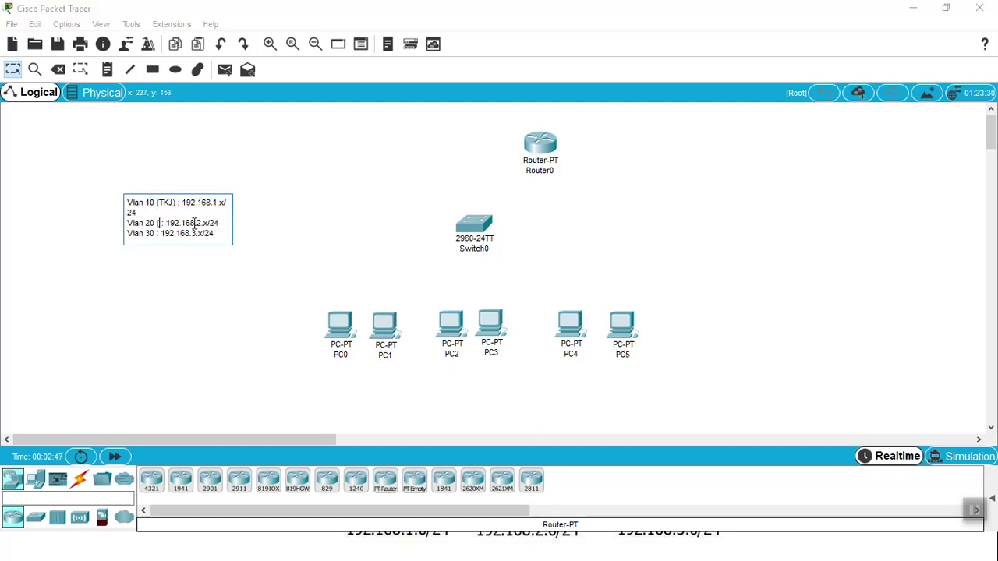
pyautogui.write(')')
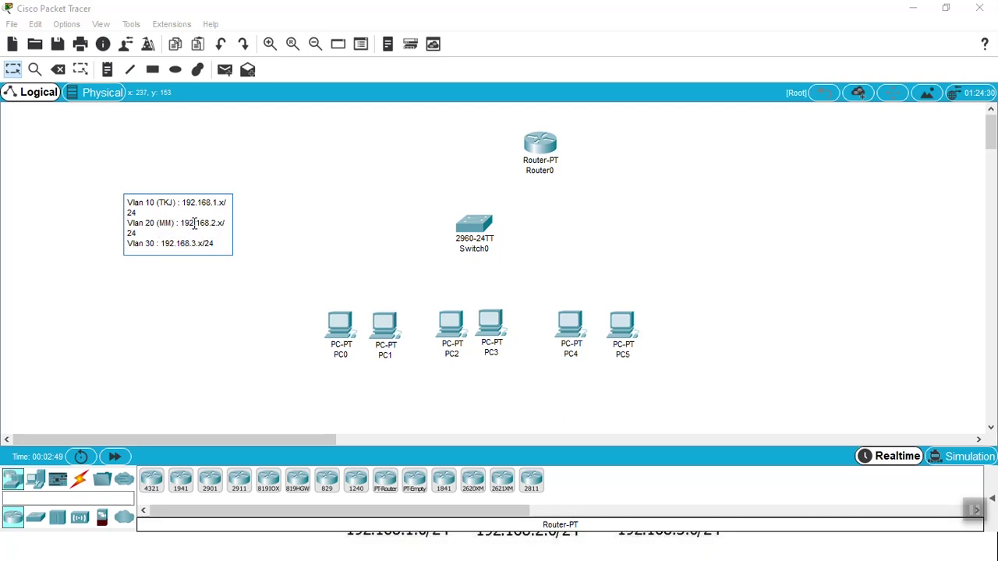
# - Insert the name "(UPTKJ)" after Vlan 30 in the address note and close the note
pyautogui.moveTo(159, 223); pyautogui.dragTo(155, 224)
pyautogui.click(153, 246)
pyautogui.write('(')
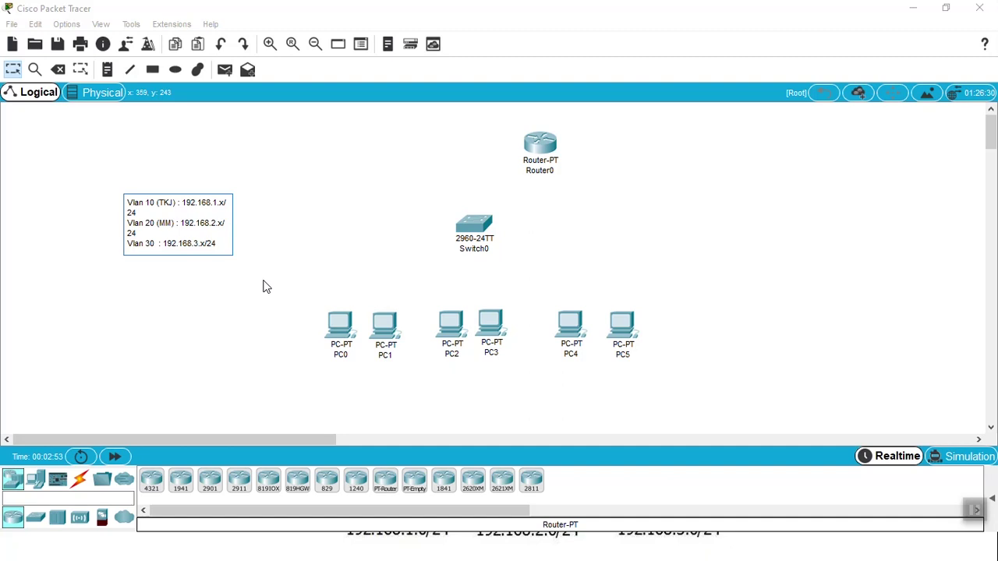
pyautogui.write('UP')
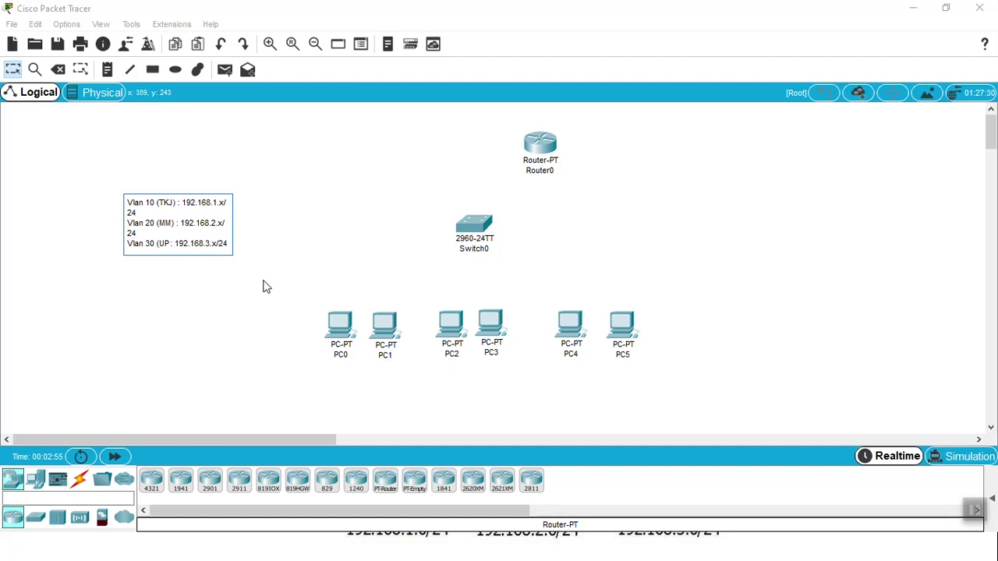
pyautogui.write('TKJ)')
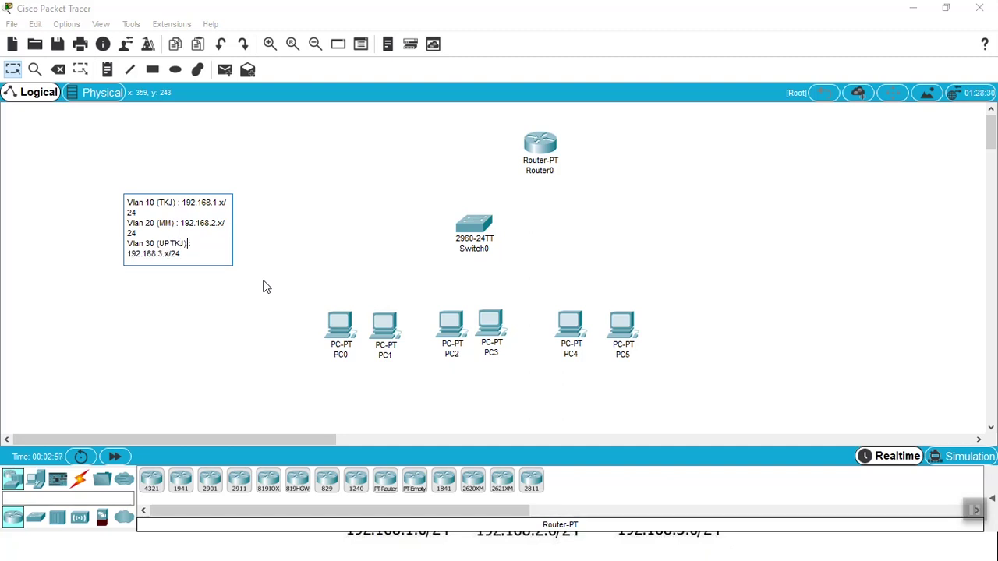
pyautogui.click(323, 235)
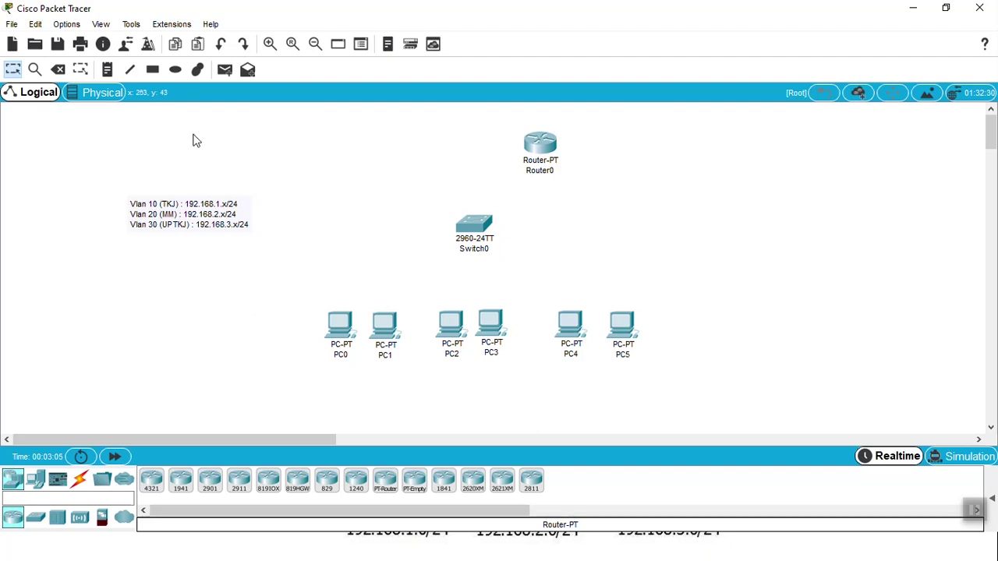
# - Open Switch0's command line and enter VLAN database mode from privileged mode with en and vlan database
pyautogui.moveTo(473, 228)
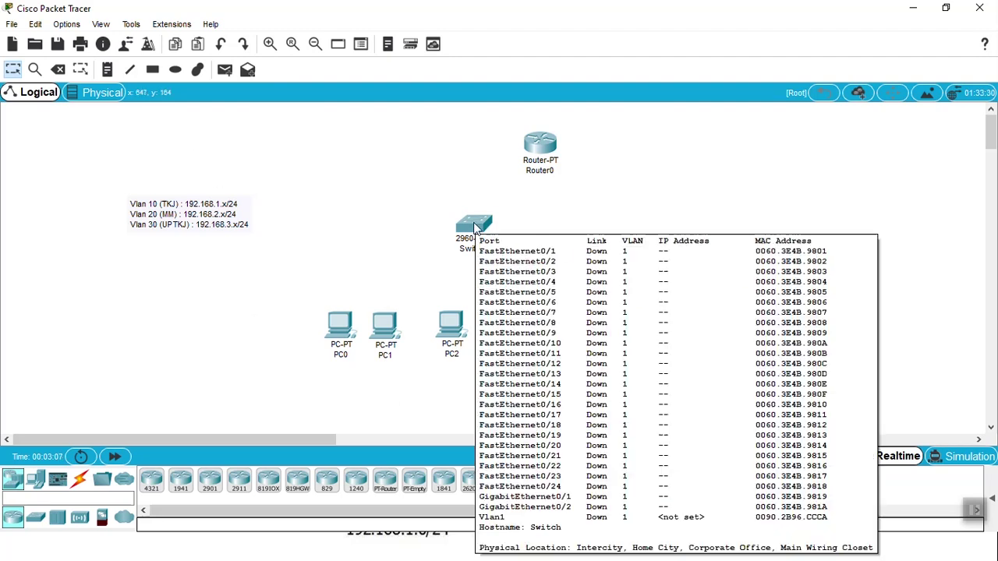
pyautogui.click(469, 227)
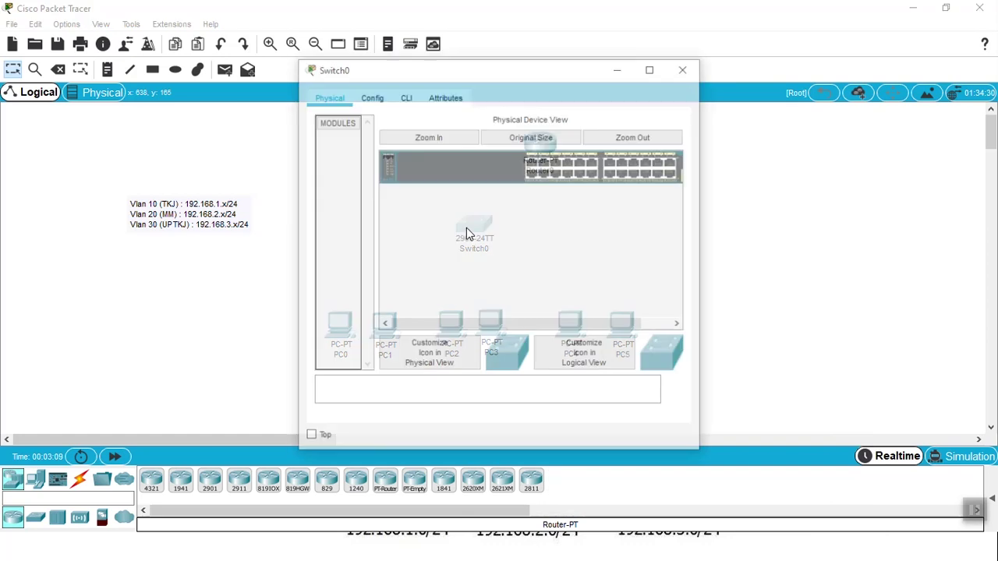
pyautogui.click(399, 103)
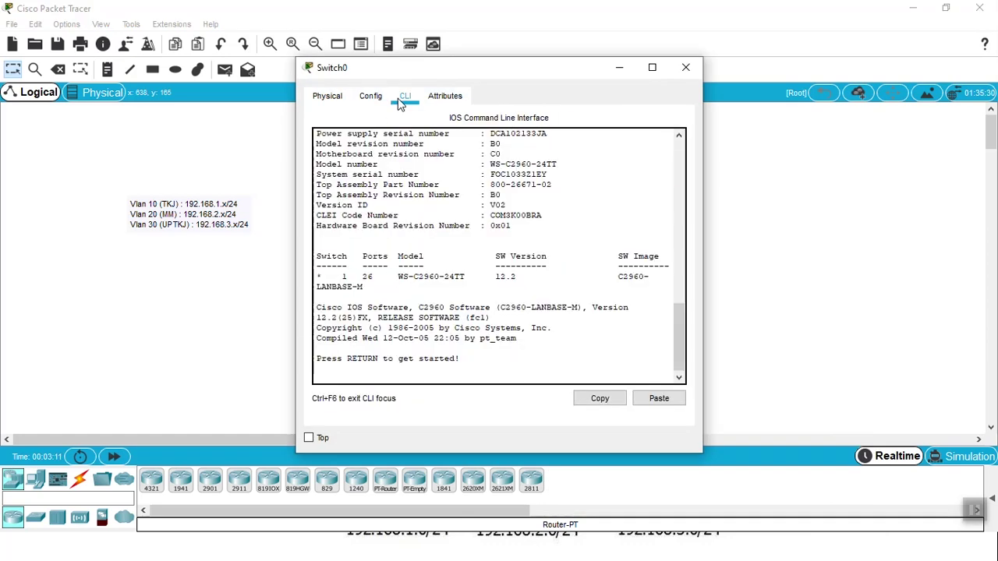
pyautogui.press('Return')
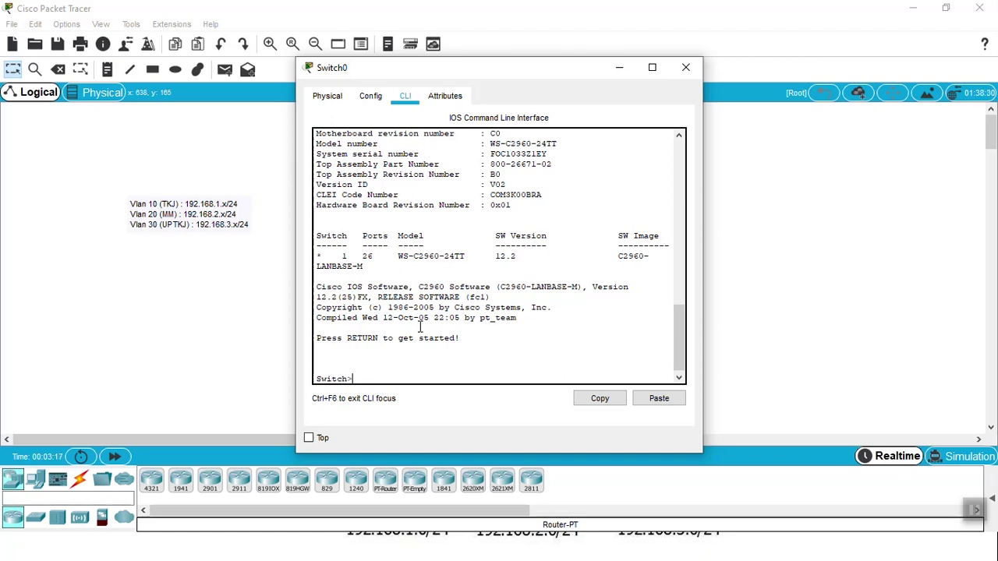
pyautogui.write('en')
pyautogui.press('Return')
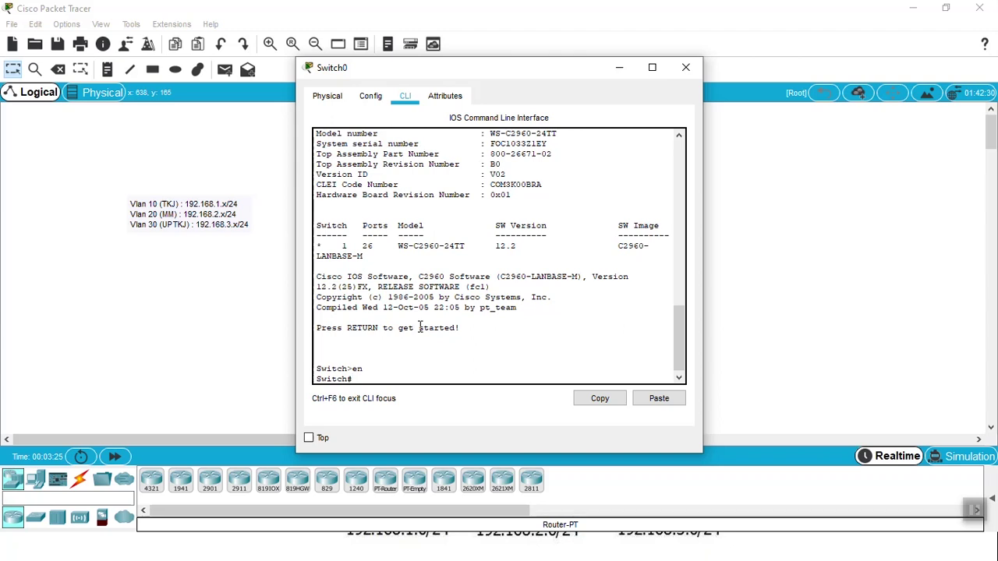
pyautogui.write('vlan database')
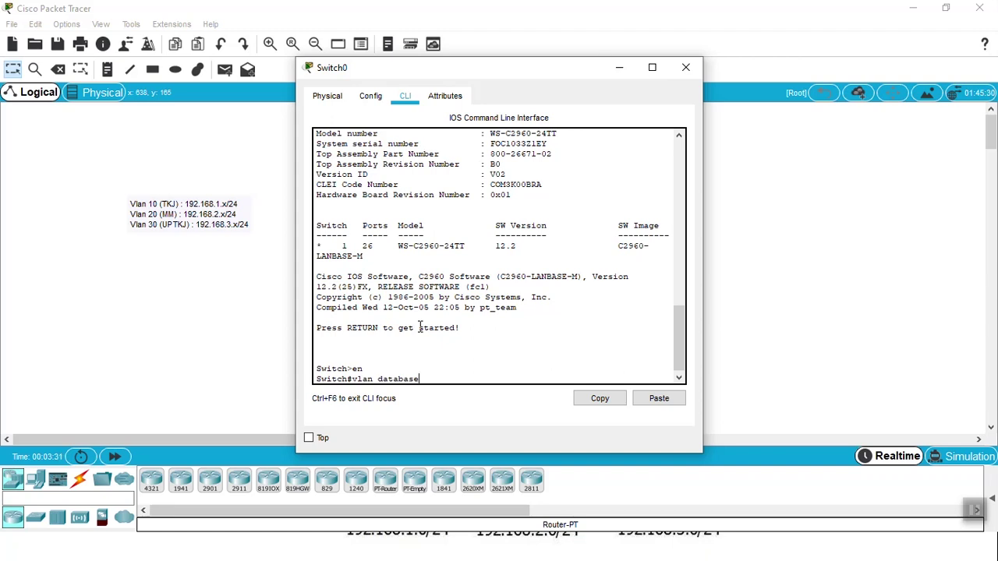
pyautogui.press('Return')
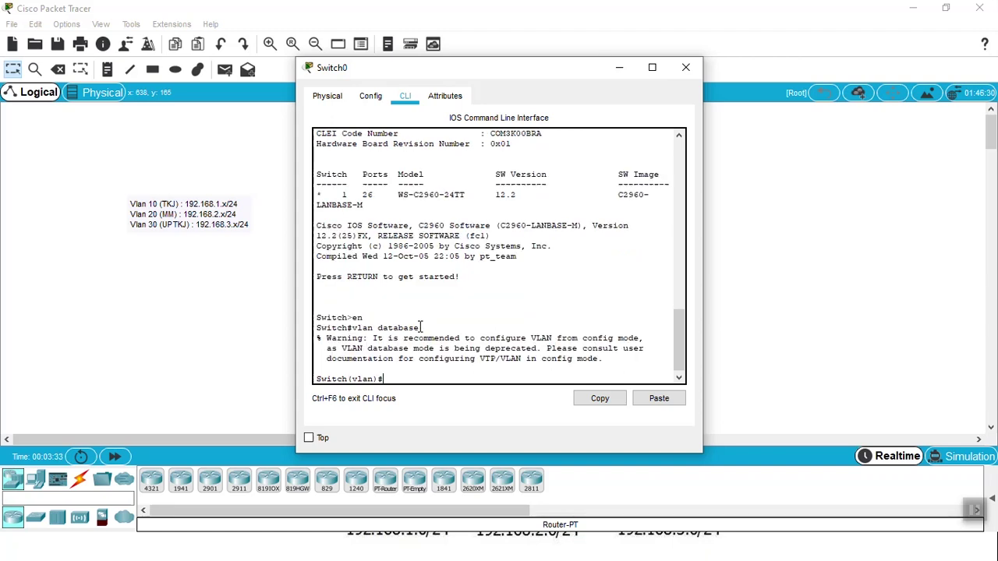
# - Create VLAN 10 named TKJ and VLAN 20 named MM in the switch's VLAN database
pyautogui.write('vlan 10 name TKJ')
pyautogui.press('Return')
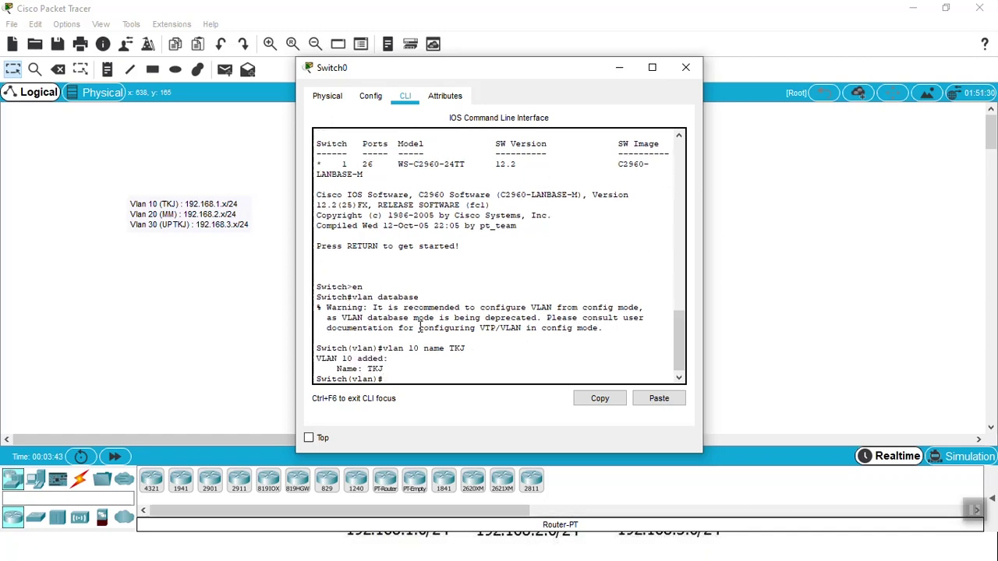
pyautogui.write('vlan 20 name M')
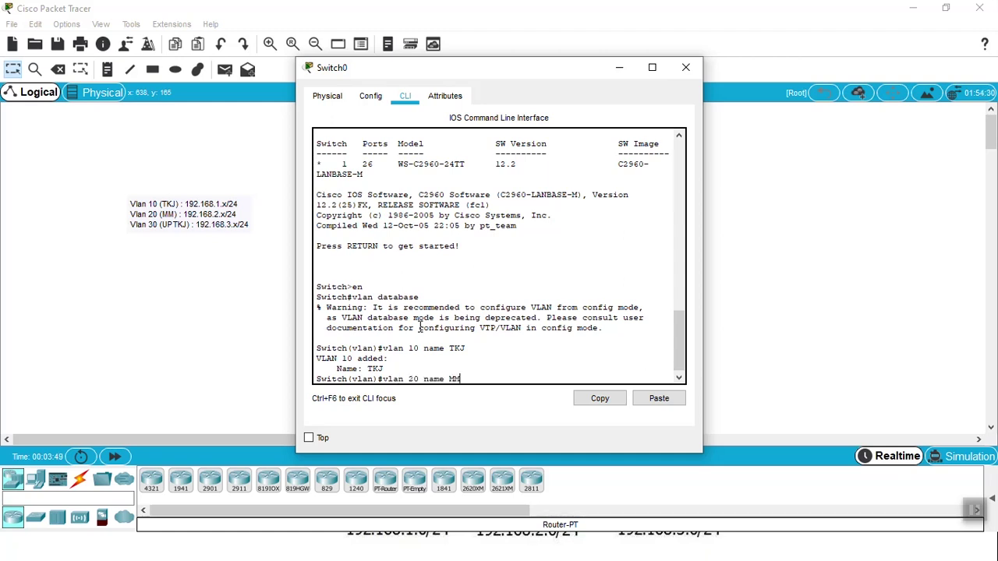
pyautogui.write('M')
pyautogui.press('Return')
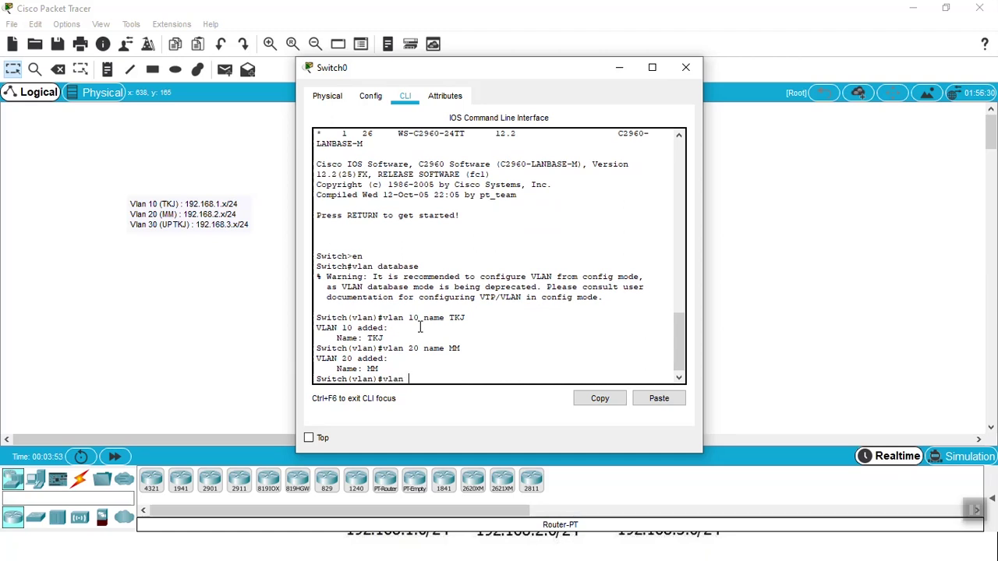
# - Create VLAN 30 named UPTKJ and exit the VLAN database to apply the VLANs
pyautogui.write('vlan 30 name UPT')
pyautogui.write('_')
pyautogui.press('BackSpace')
pyautogui.press('Return')
pyautogui.write('e')
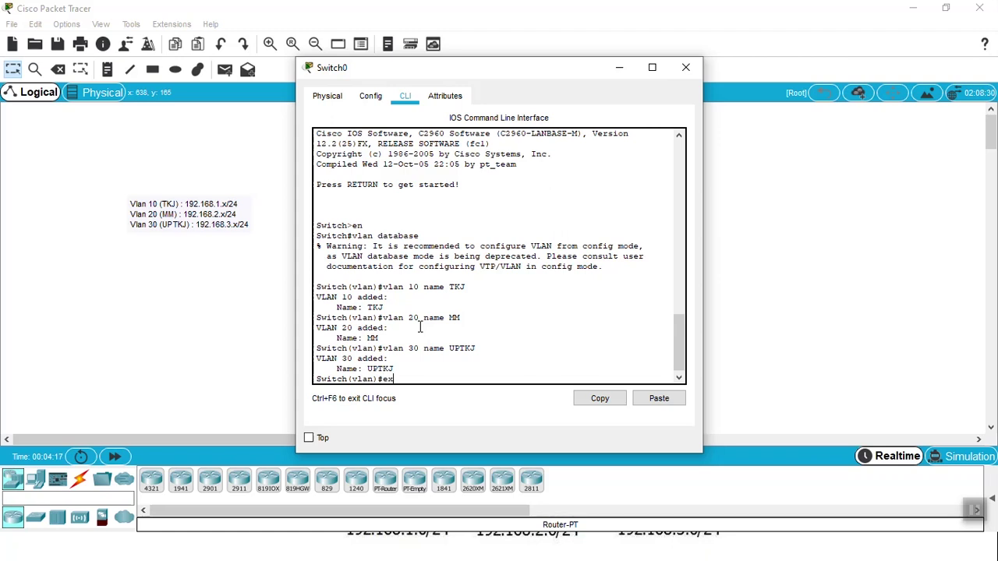
pyautogui.write('x')
pyautogui.press('Return')
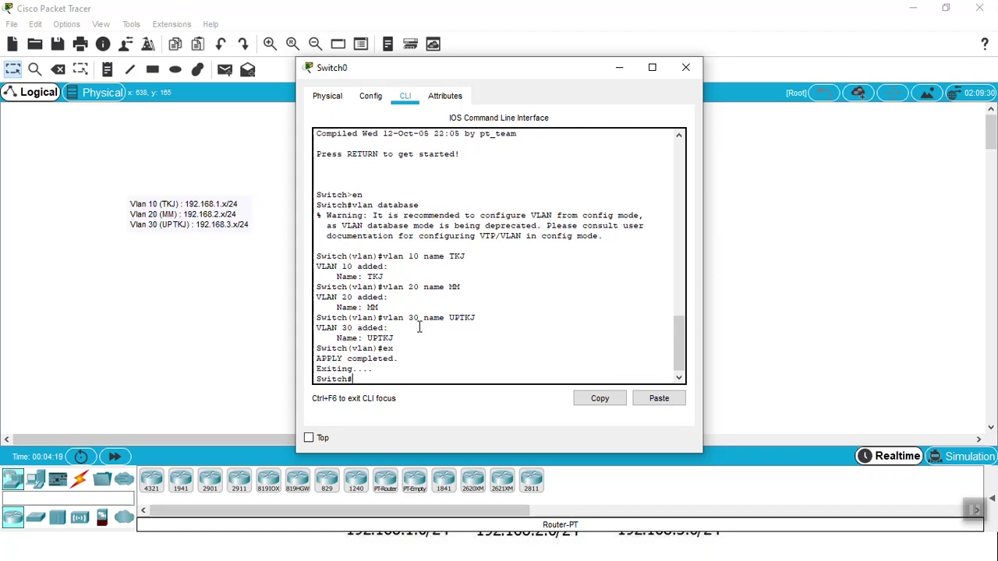
# - Enter global configuration mode on Switch0 with conf t, moving its window to keep the topology in view
pyautogui.click(361, 100)
pyautogui.moveTo(360, 77); pyautogui.dragTo(715, 88)
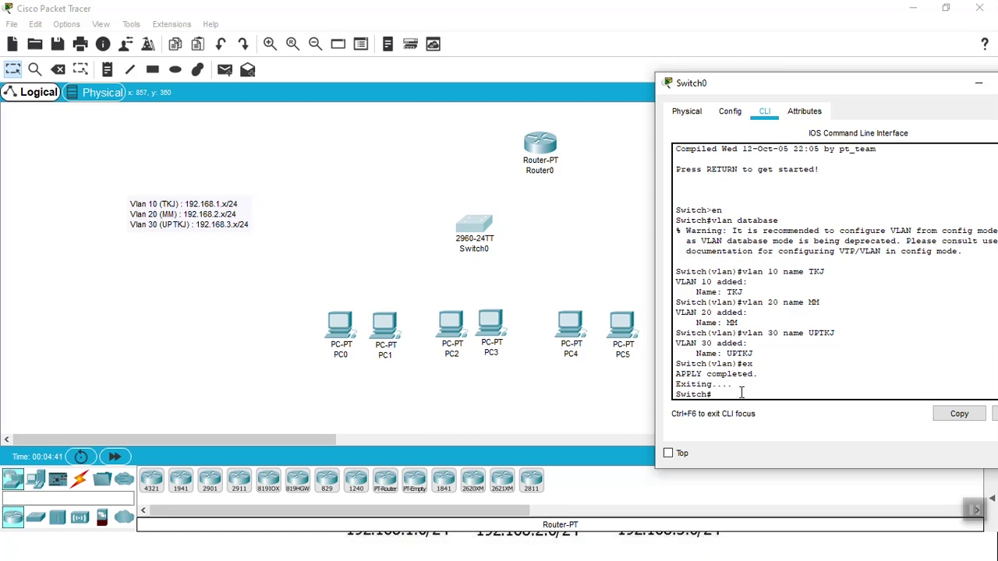
pyautogui.write('con')
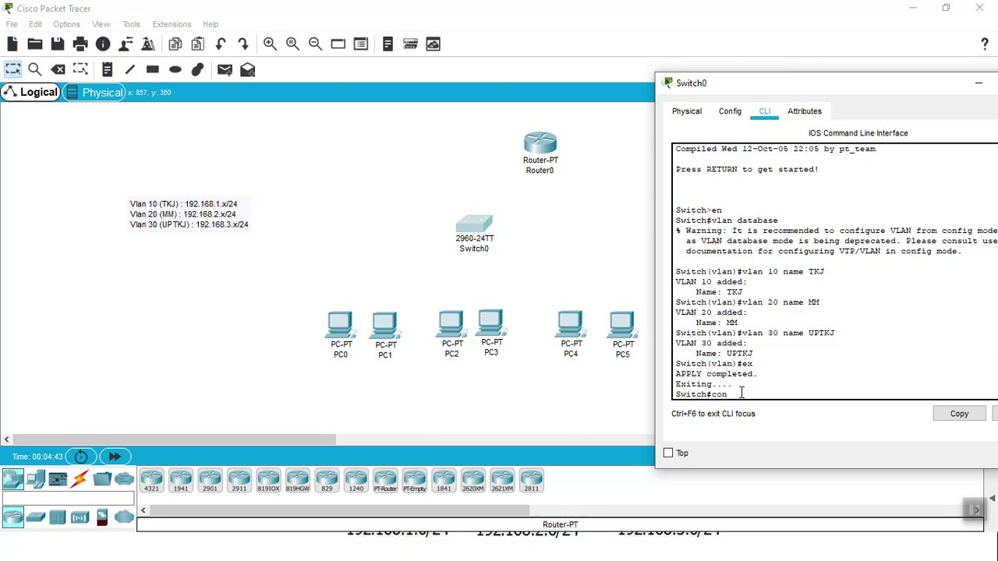
pyautogui.write('f t')
pyautogui.press('Return')
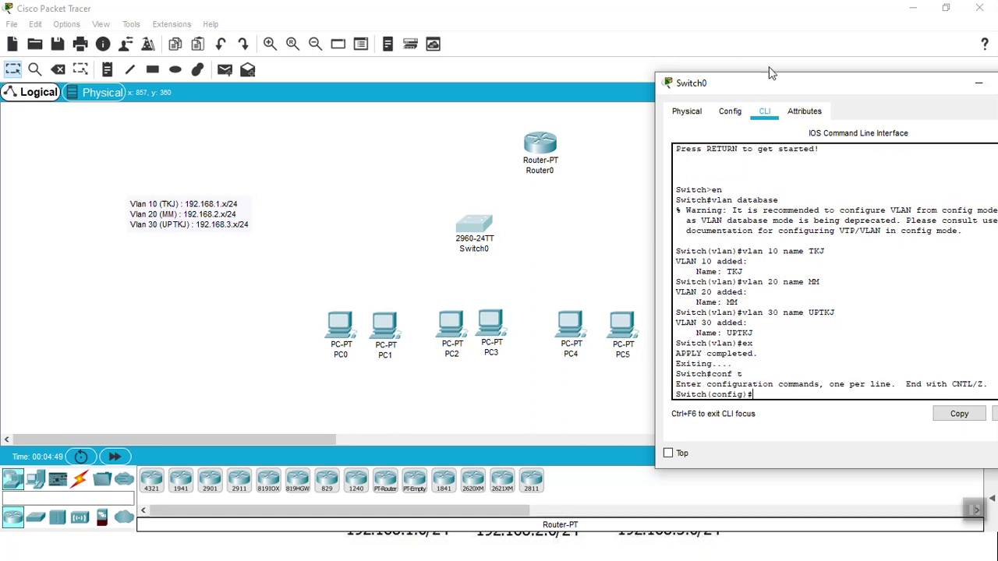
pyautogui.moveTo(744, 89); pyautogui.dragTo(570, 44)
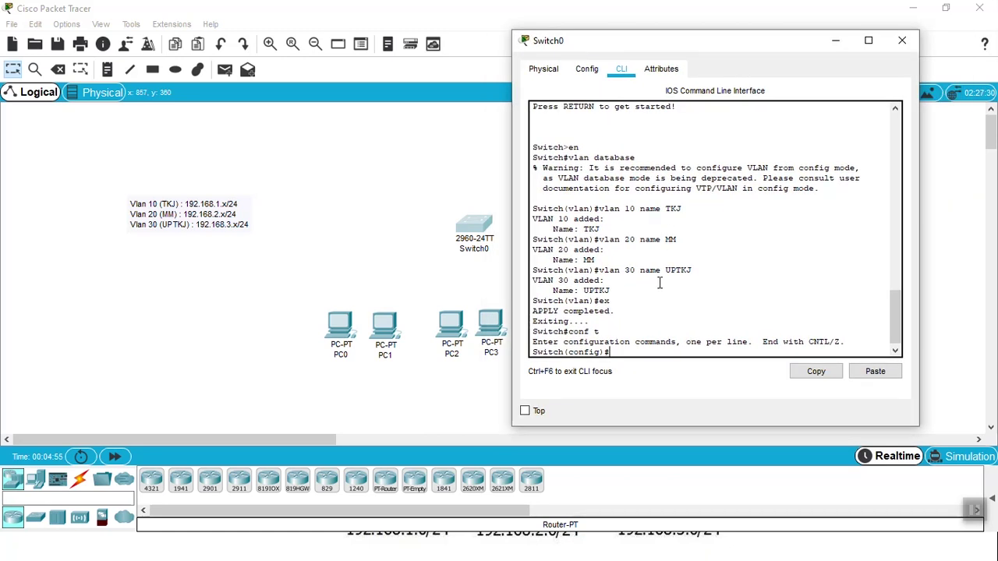
# - Enter interface fa 0/1 and set it to access mode with switchport mode access
pyautogui.write('int fa 0/1')
pyautogui.press('Return')
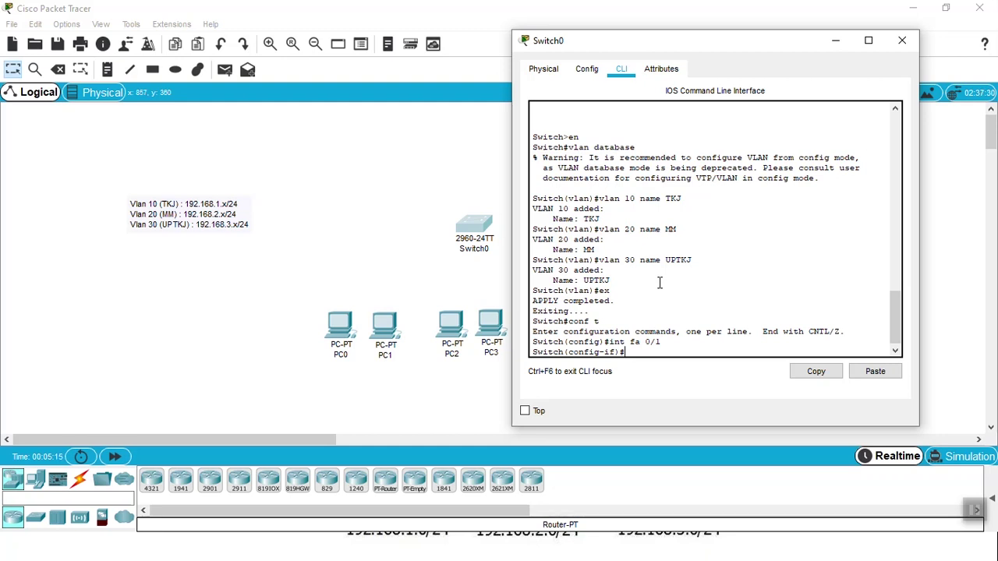
pyautogui.write('switchport mode')
pyautogui.moveTo(608, 41); pyautogui.dragTo(400, 69)
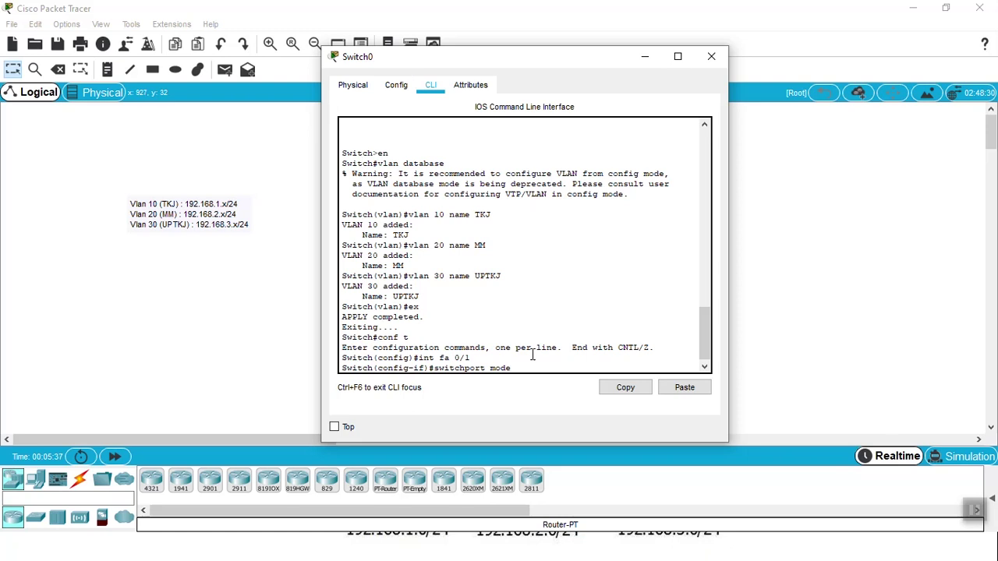
pyautogui.write('ccess')
pyautogui.press('Return')
# - Assign interface fa 0/1 to VLAN 10 with switchport access vlan 10 and exit the interface configuration
pyautogui.press('Up')
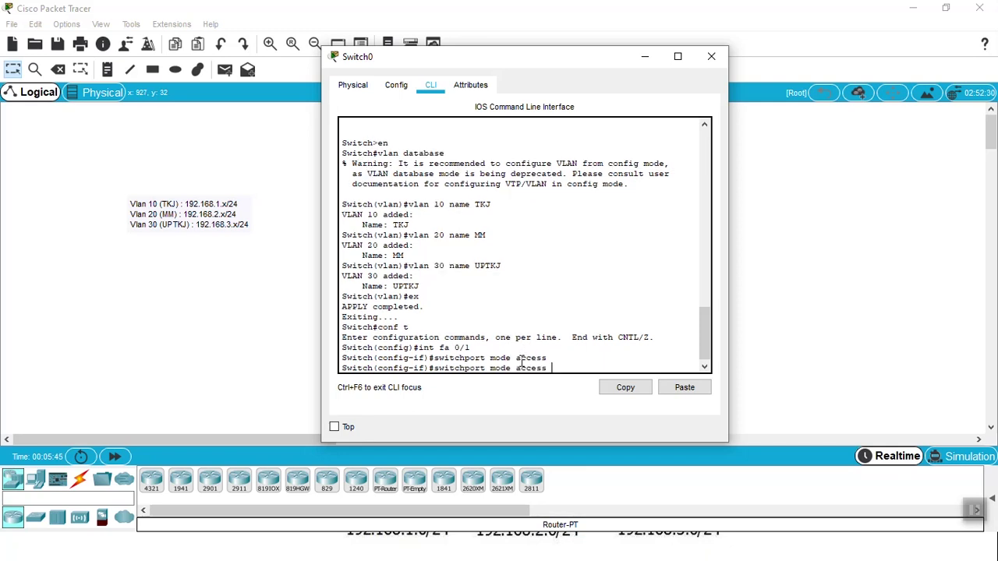
pyautogui.press('Left')
pyautogui.press('Left')
pyautogui.press('Left')
pyautogui.press('Left')
pyautogui.press('Left')
pyautogui.press('Left')
pyautogui.press('Left')
pyautogui.press('BackSpace')
pyautogui.press('BackSpace')
pyautogui.press('BackSpace')
pyautogui.press('BackSpace')
pyautogui.press('BackSpace')
pyautogui.press('End')
pyautogui.write('vlan 10')
pyautogui.press('Return')
pyautogui.write('ex')
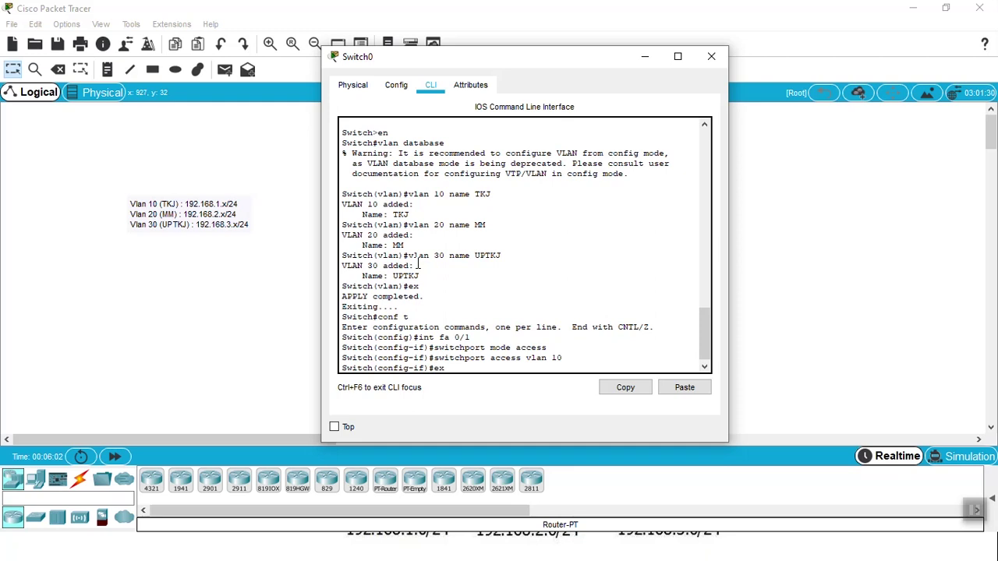
pyautogui.press('Return')
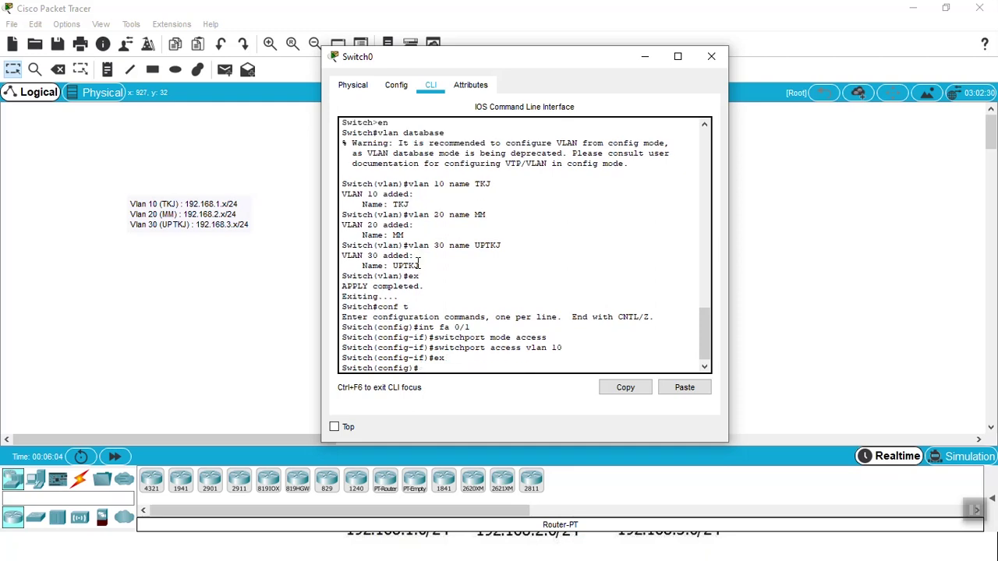
# - Enter interface fa0/2 and set it to access mode with switchport mode access
pyautogui.write('int fa0/2')
pyautogui.press('Return')
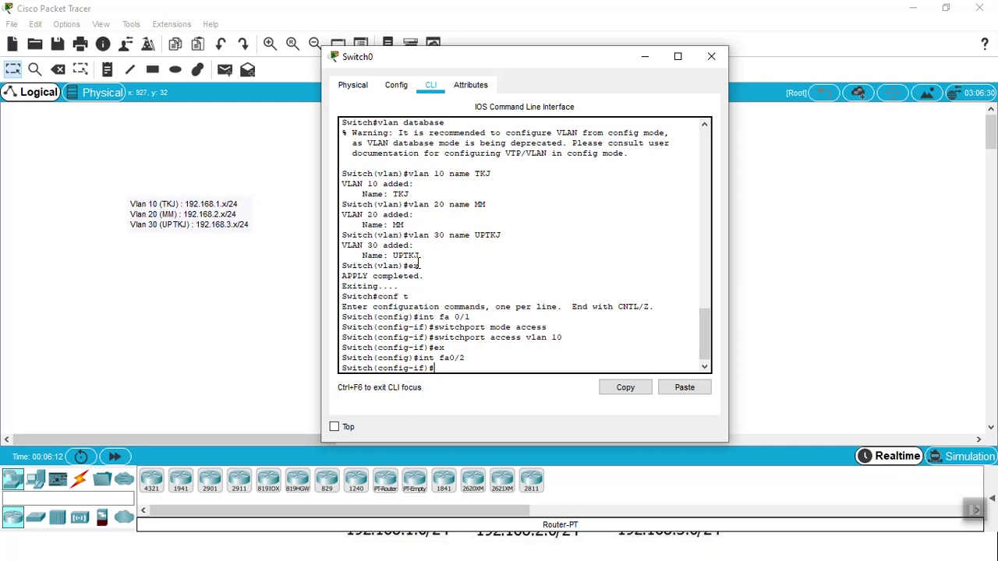
pyautogui.press('Up')
pyautogui.press('Up')
pyautogui.press('Up')
pyautogui.press('Up')
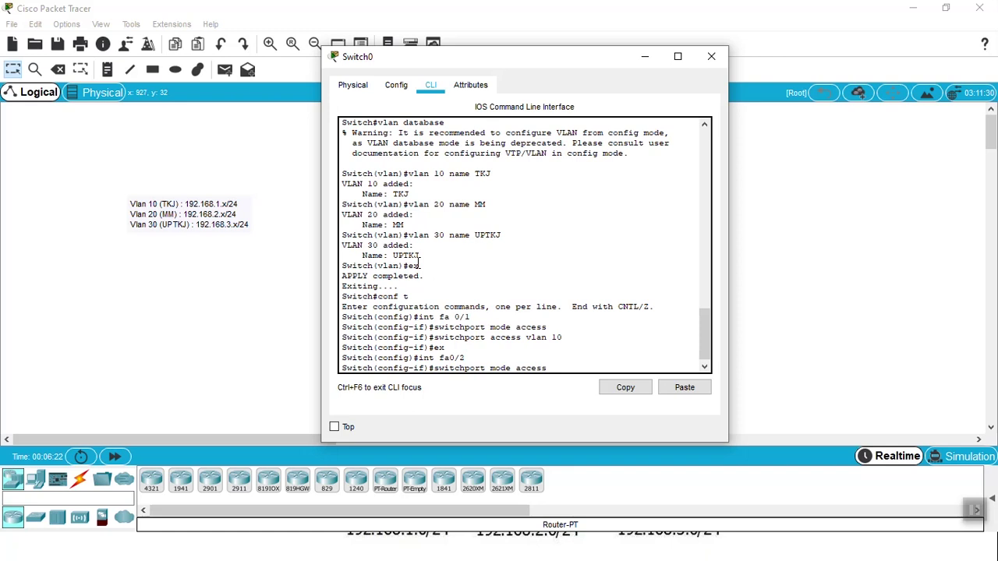
pyautogui.press('Return')
# - Assign interface fa0/2 to VLAN 10 with switchport access vlan 10 and exit the interface configuration
pyautogui.press('Up')
pyautogui.press('Up')
pyautogui.press('Up')
pyautogui.press('Up')
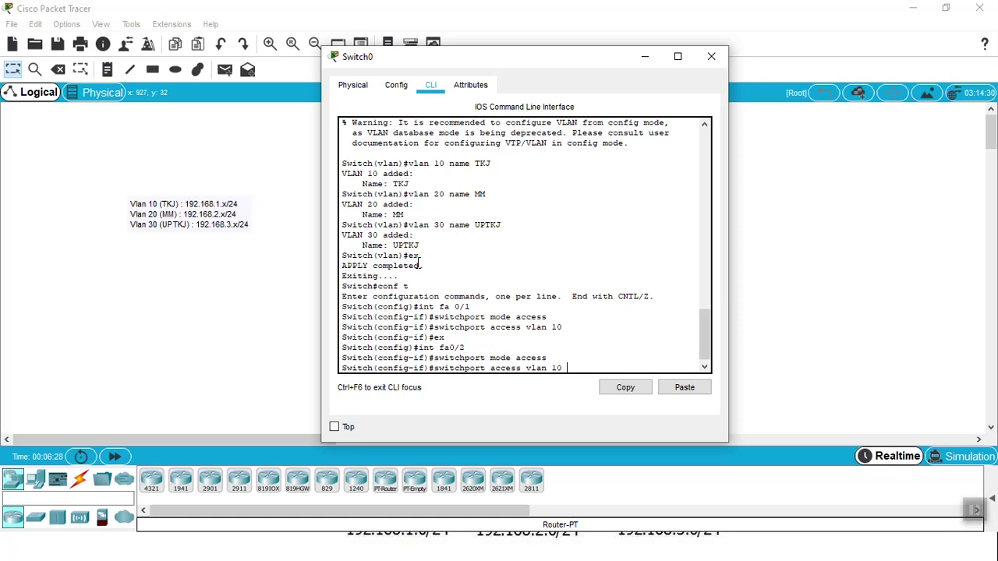
pyautogui.press('Return')
pyautogui.write('ex')
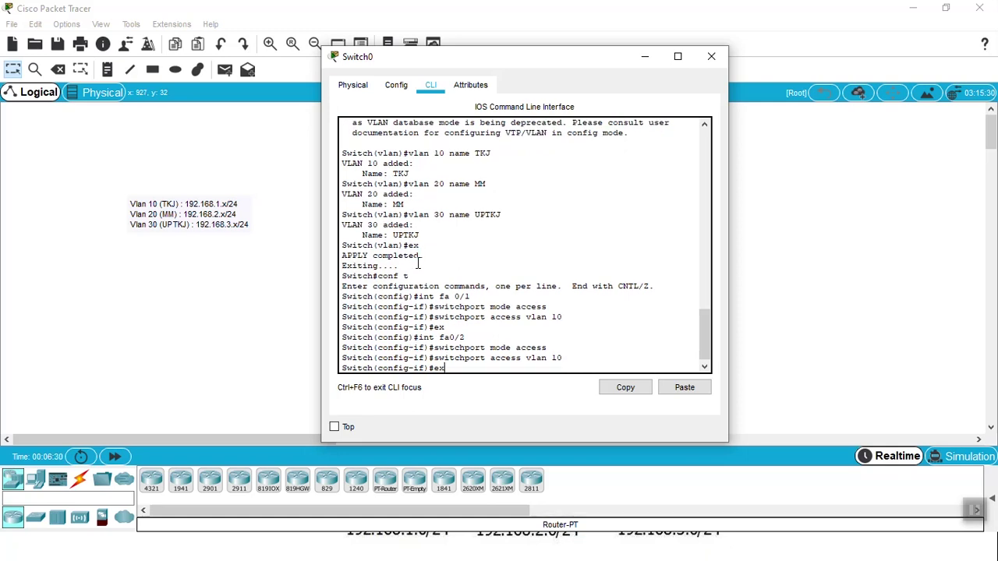
pyautogui.press('Return')
# - Enter interface fa 0/3 and set it to access mode with switchport mode access
pyautogui.moveTo(430, 58); pyautogui.dragTo(634, 67)
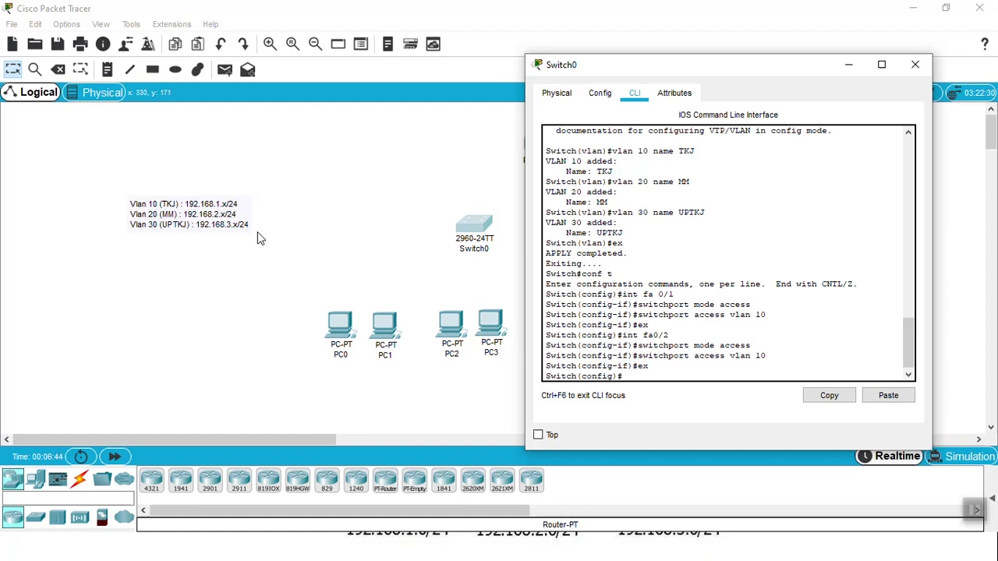
pyautogui.write('int fa 0/3')
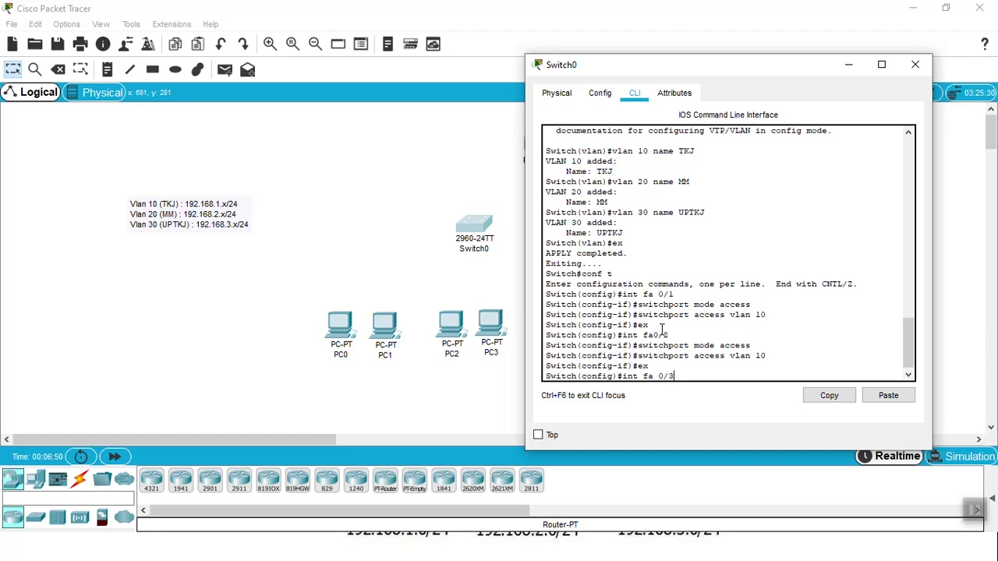
pyautogui.press('Return')
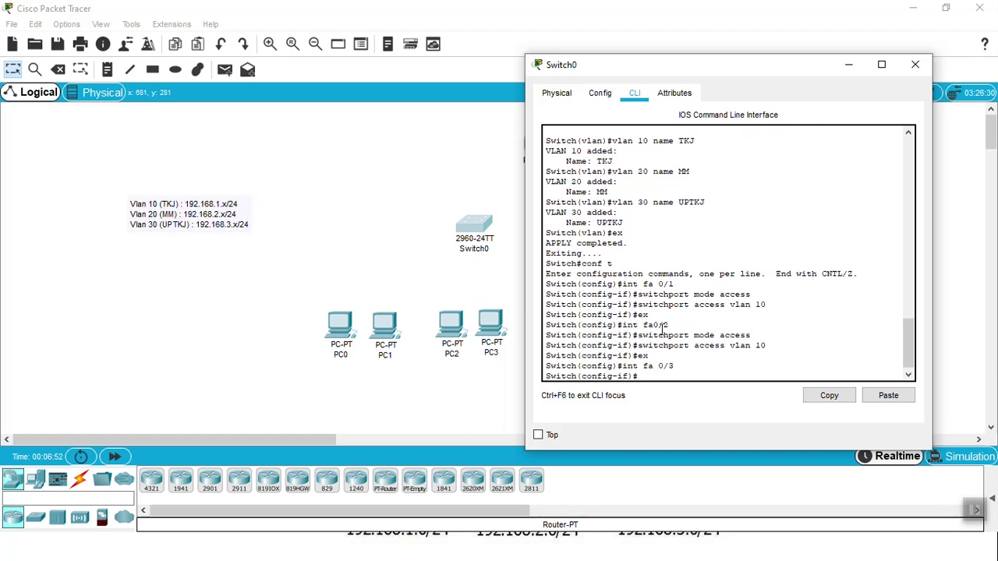
pyautogui.write('switchport mode access')
pyautogui.press('Return')
# - Assign interface fa 0/3 to VLAN 20 with switchport access vlan 20 and exit the interface configuration
pyautogui.press('Up')
pyautogui.press('Up')
pyautogui.press('Up')
pyautogui.press('Up')
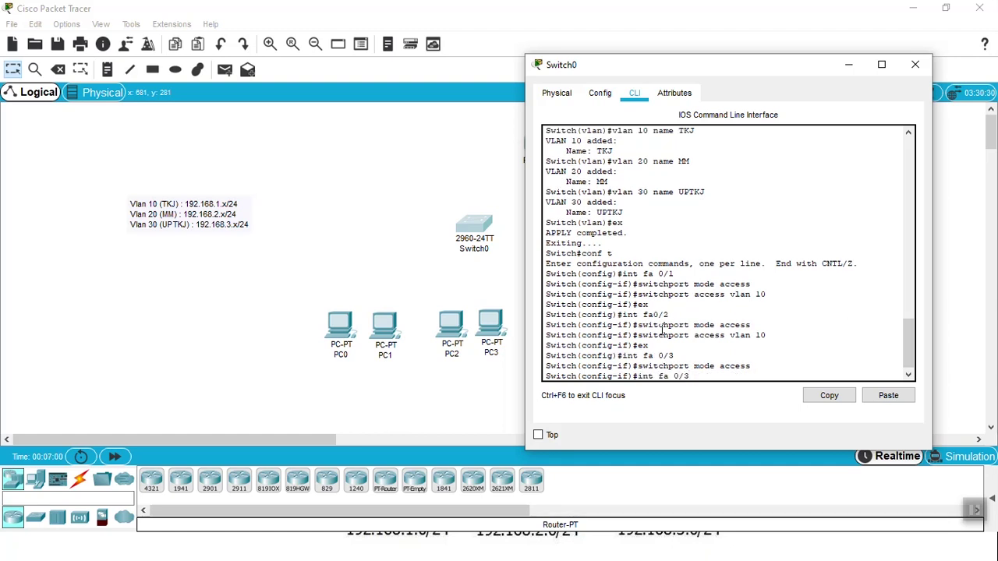
pyautogui.press('BackSpace')
pyautogui.press('BackSpace')
pyautogui.press('BackSpace')
pyautogui.write('20')
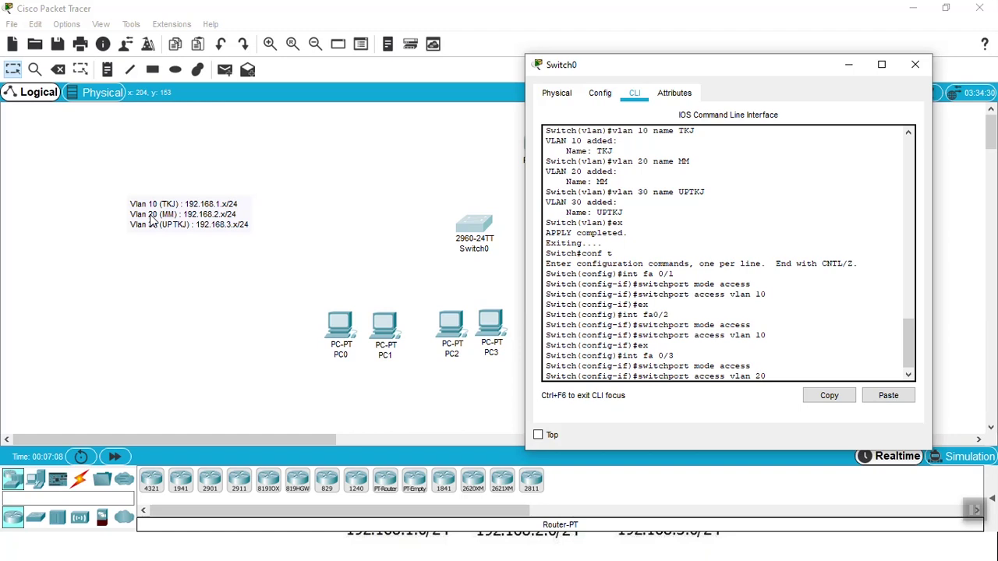
pyautogui.press('Return')
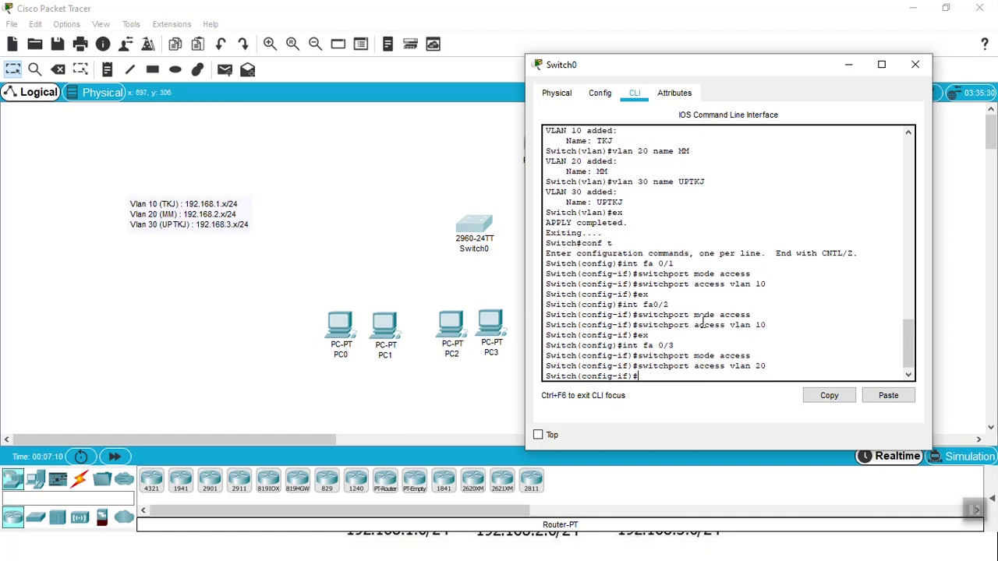
pyautogui.write('ex')
pyautogui.press('Return')
# - Enter interface fa 0/4 and set it to access mode with switchport mode access
pyautogui.write('ex')
pyautogui.press('Up')
pyautogui.press('Up')
pyautogui.press('Up')
pyautogui.press('Up')
pyautogui.press('BackSpace')
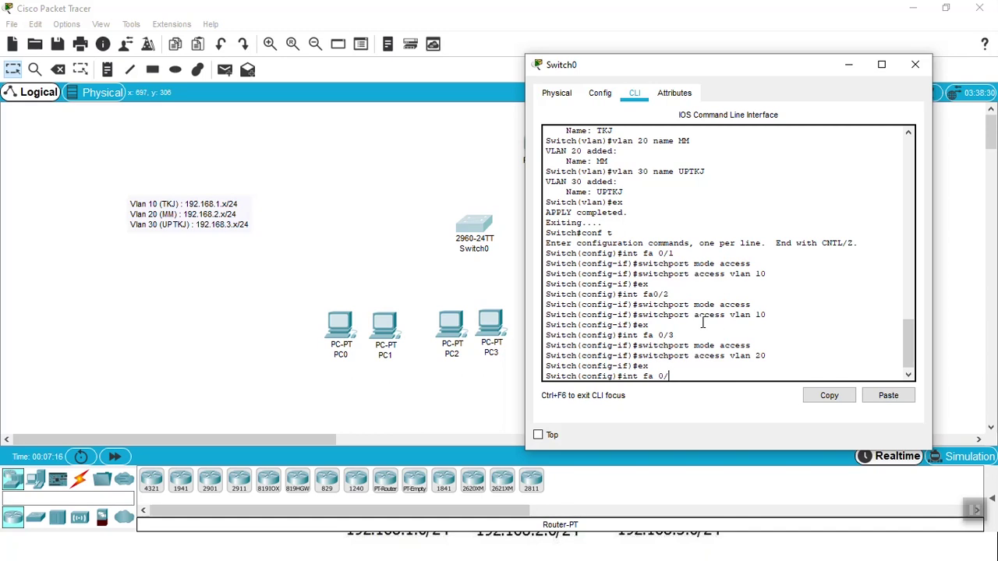
pyautogui.write('4')
pyautogui.press('Return')
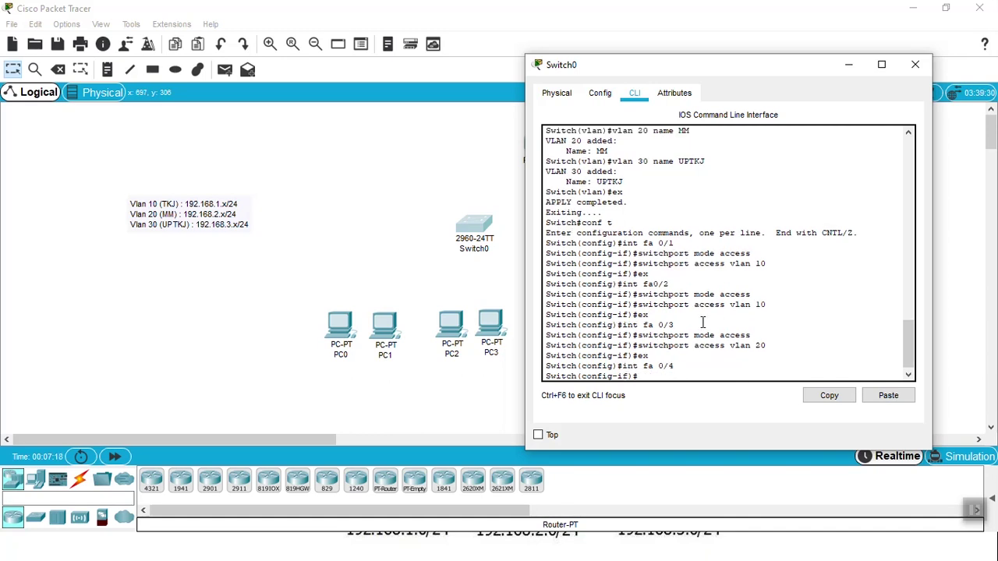
pyautogui.write('switchport mode access')
pyautogui.press('Return')
# - Assign interface fa 0/4 to VLAN 20 with switchport access vlan 20 and exit the interface configuration
pyautogui.write('ex')
pyautogui.press('Up')
pyautogui.press('Up')
pyautogui.press('Up')
pyautogui.press('Up')
pyautogui.press('Up')
pyautogui.press('Down')
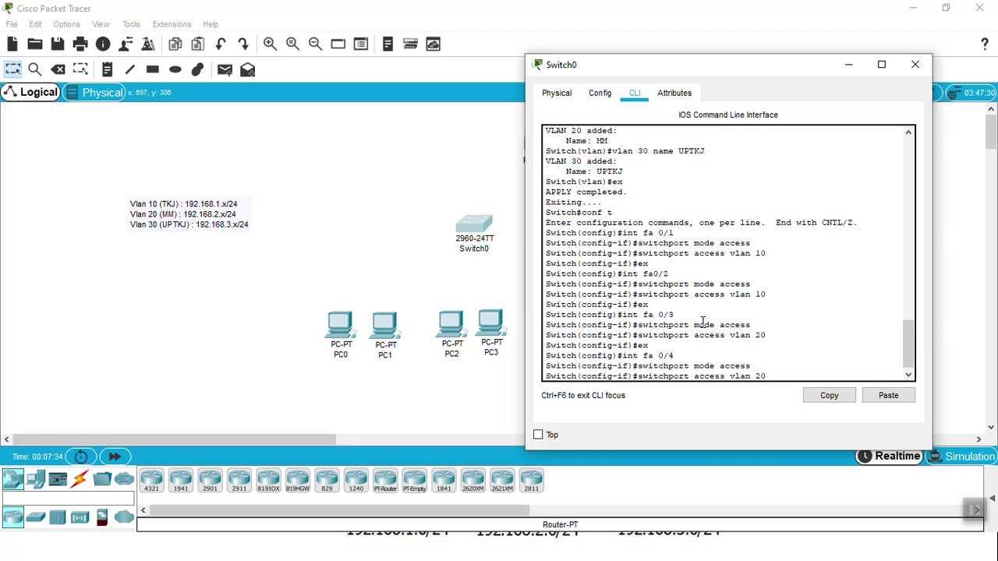
pyautogui.press('Return')
pyautogui.write('ex')
pyautogui.press('Return')
# - Enter interface fa 0/5 and set it to access mode with switchport mode access
pyautogui.write('int fa 0/')
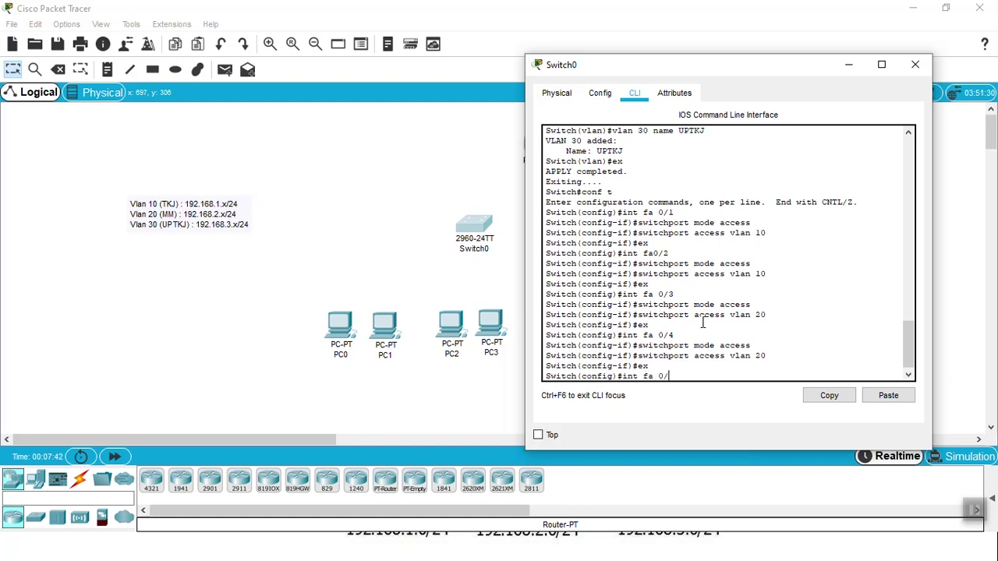
pyautogui.write('5')
pyautogui.moveTo(669, 69); pyautogui.dragTo(262, 78)
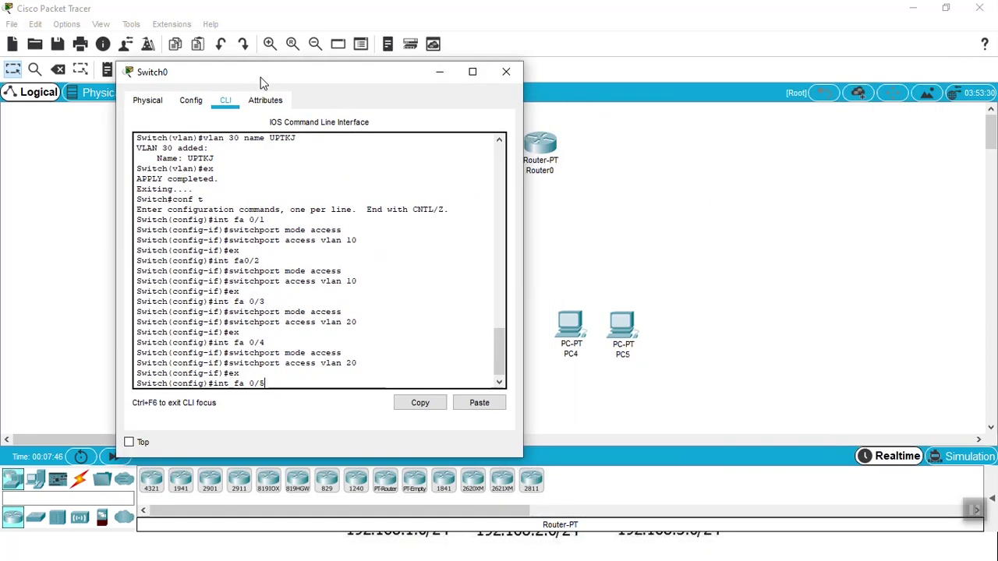
pyautogui.moveTo(372, 78); pyautogui.dragTo(253, 81)
pyautogui.moveTo(275, 105); pyautogui.dragTo(537, 94)
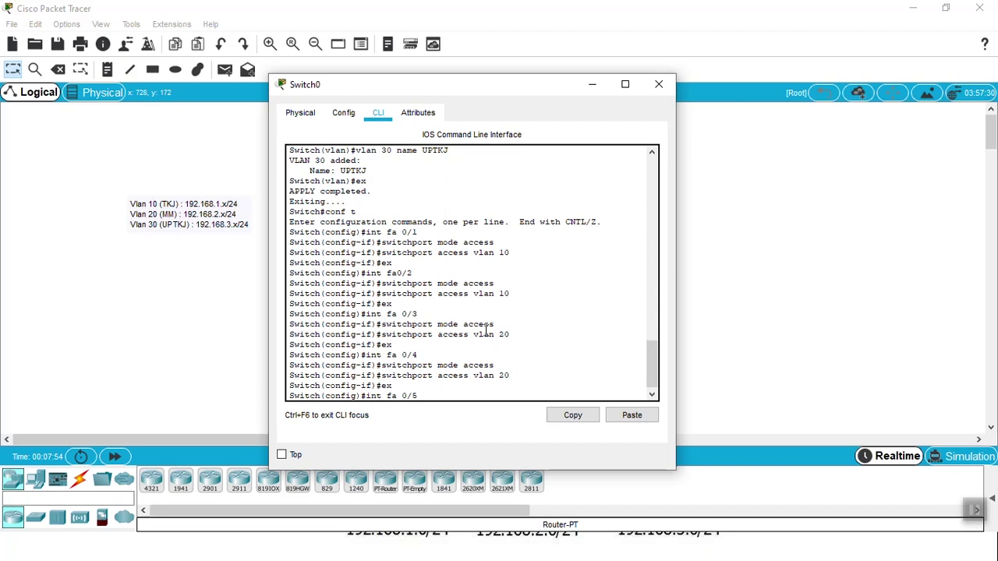
pyautogui.press('Return')
pyautogui.write('switchport mode access')
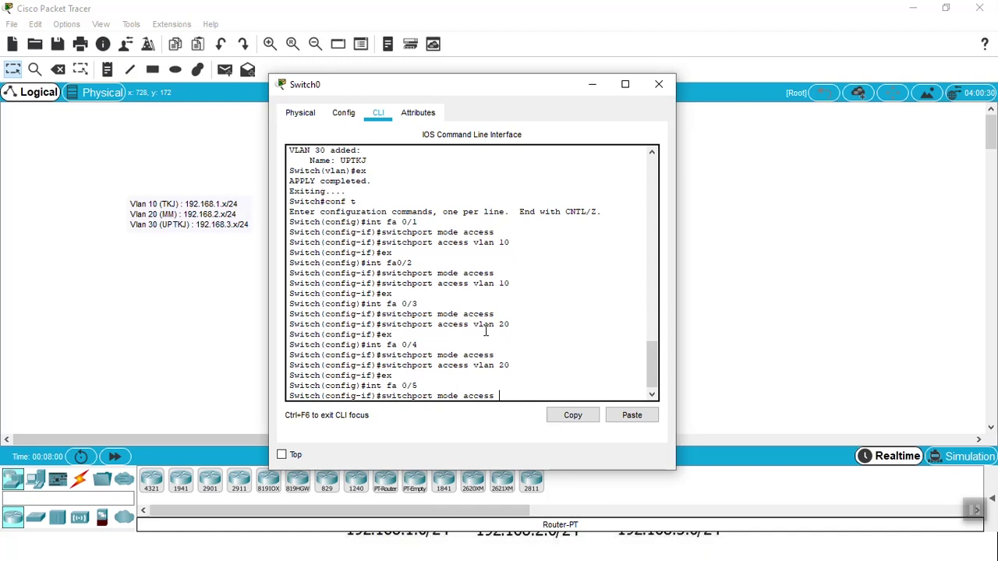
pyautogui.press('Return')
# - Assign interface fa 0/5 to VLAN 30 with switchport access vlan 30 and exit the interface configuration
pyautogui.write('ex')
pyautogui.press('Up')
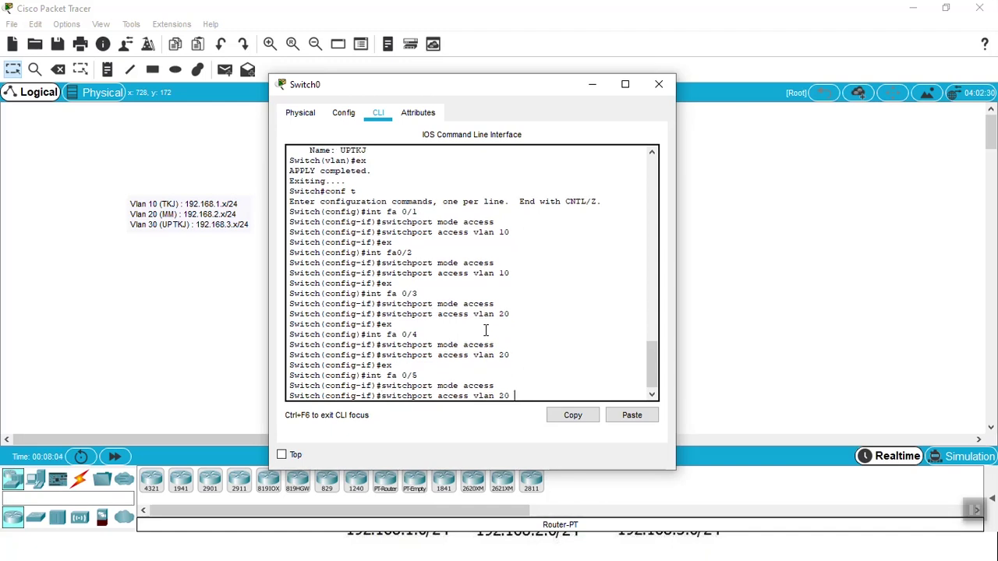
pyautogui.press('BackSpace')
pyautogui.press('BackSpace')
pyautogui.press('Return')
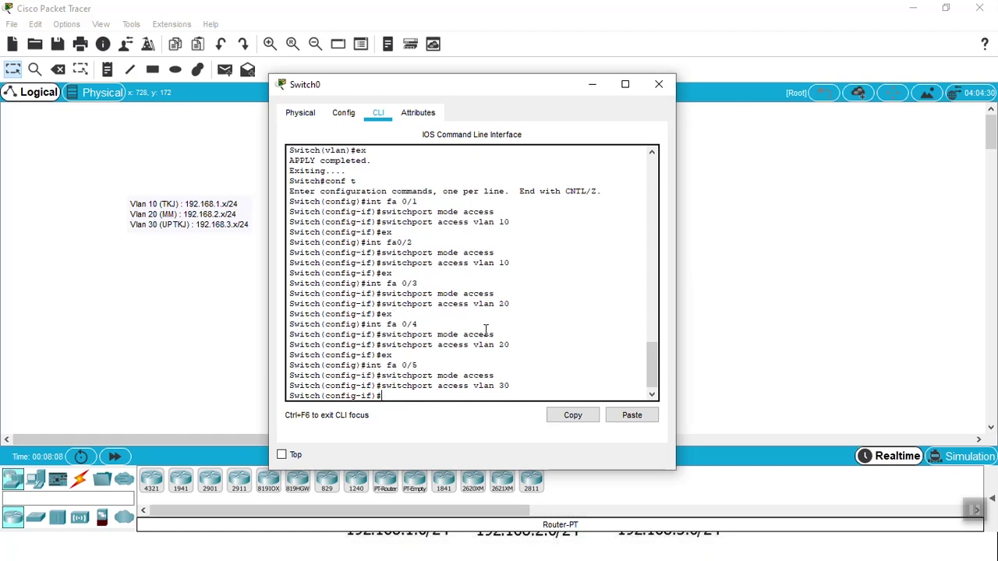
pyautogui.write('ex')
pyautogui.press('Return')
# - Enter interface fa 0/6 and set it to access mode with switchport mode access
pyautogui.write('int fa 0/6')
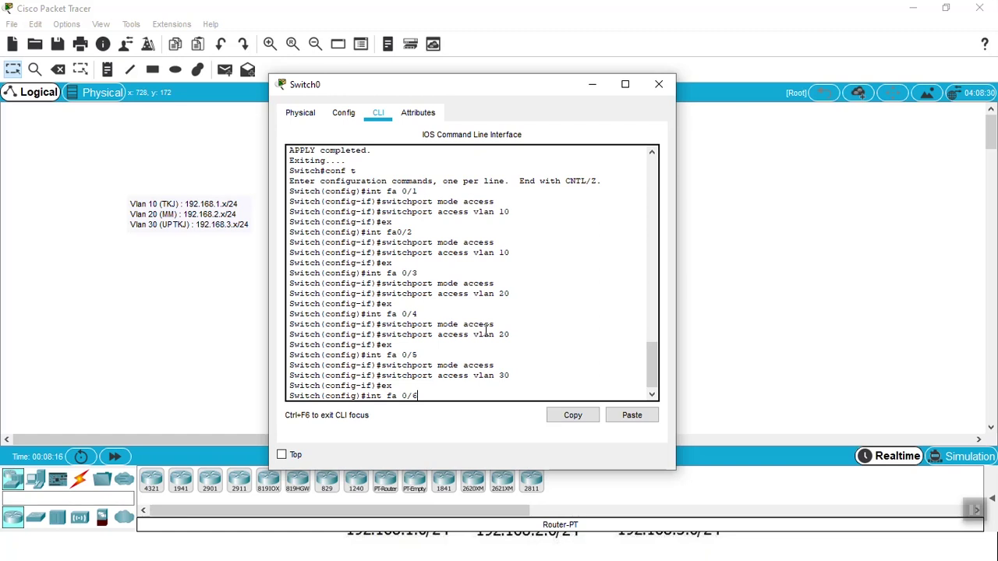
pyautogui.moveTo(547, 90)
pyautogui.mouseDown()
pyautogui.moveTo(371, 80)
pyautogui.moveTo(550, 79)
pyautogui.mouseUp()
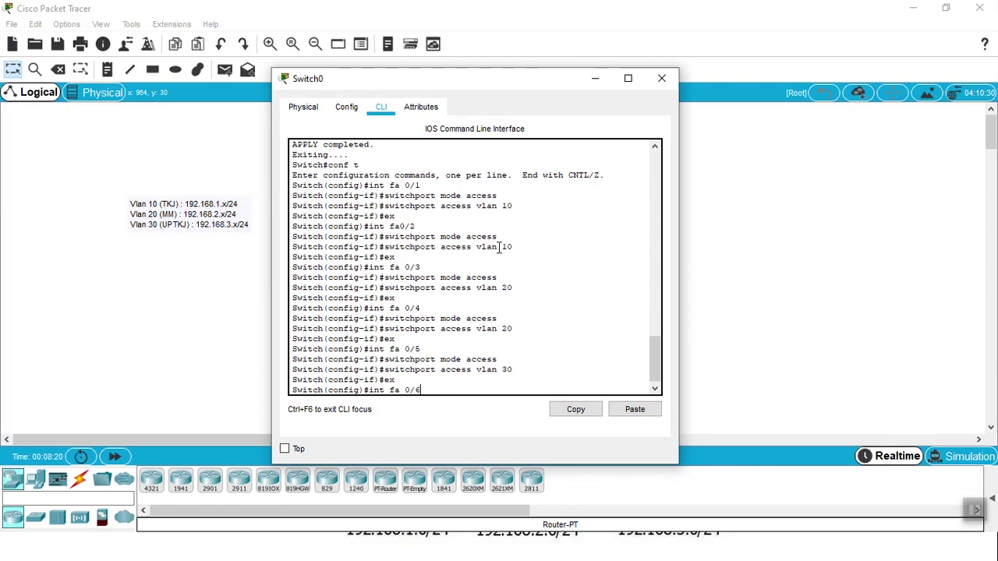
pyautogui.moveTo(470, 84); pyautogui.dragTo(499, 65)
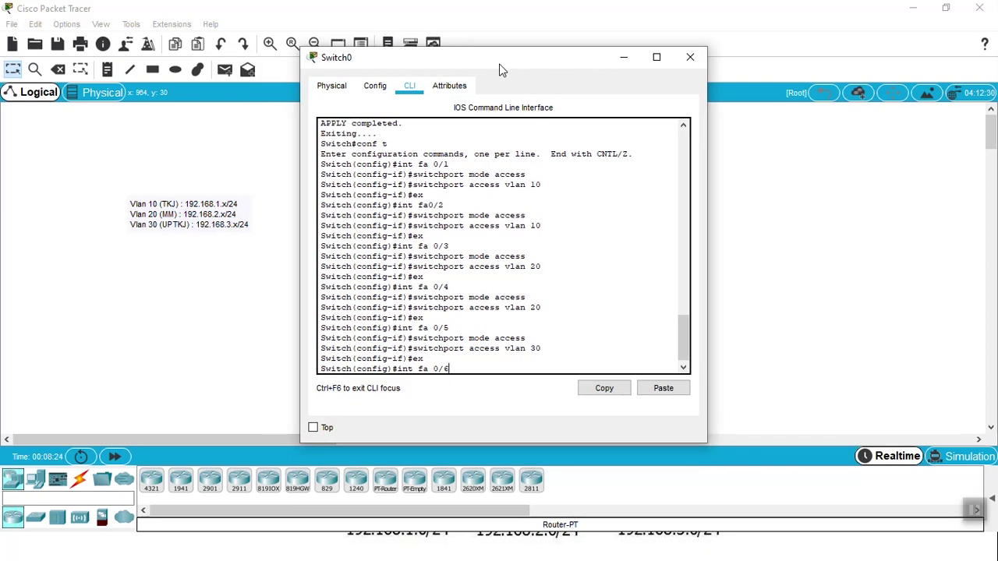
pyautogui.press('Return')
pyautogui.write('switchport mode access')
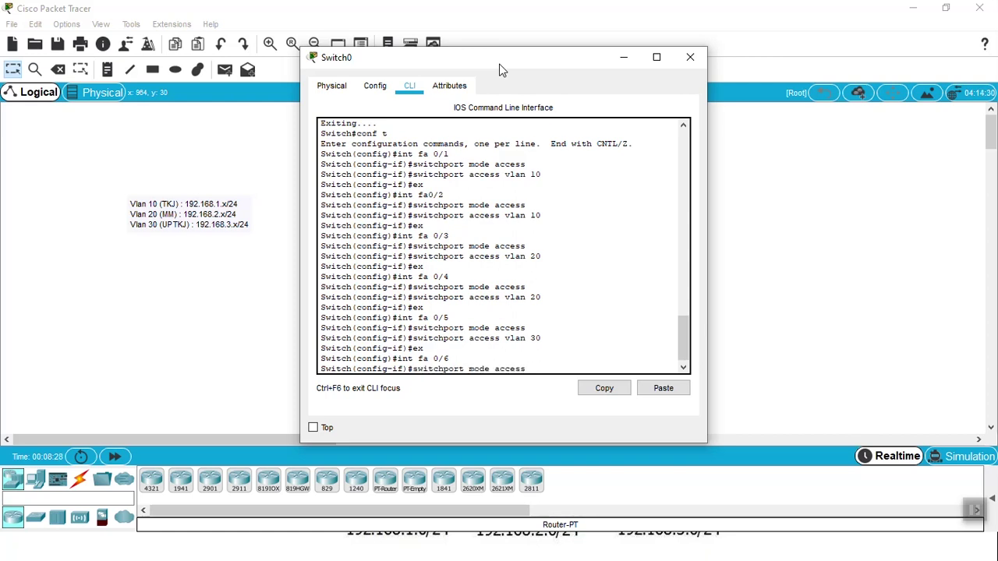
pyautogui.press('Return')
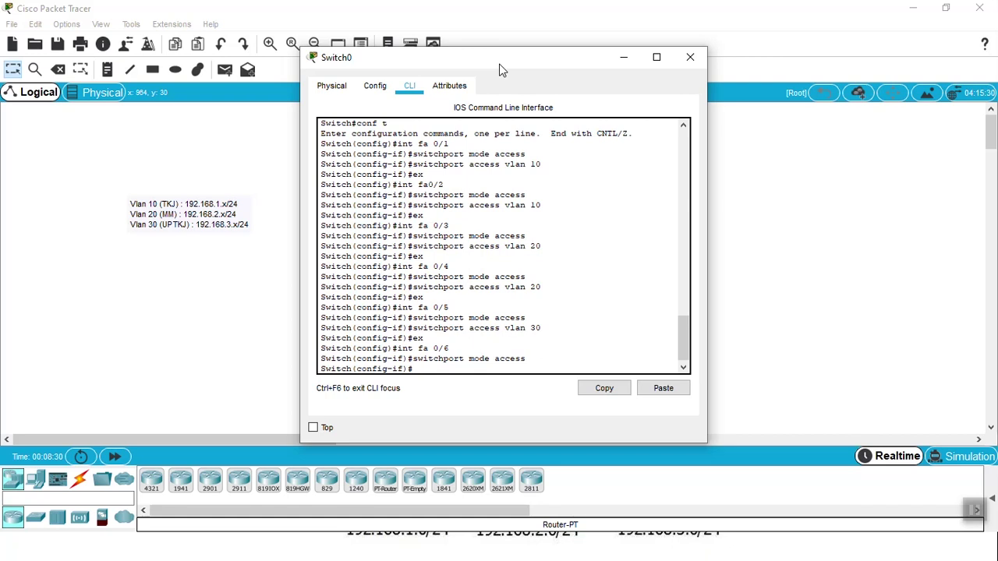
# - Assign interface fa 0/6 to VLAN 30 with switchport access vlan 30 and exit the interface configuration
pyautogui.press('Up')
pyautogui.press('Up')
pyautogui.press('Up')
pyautogui.press('Up')
pyautogui.press('Return')
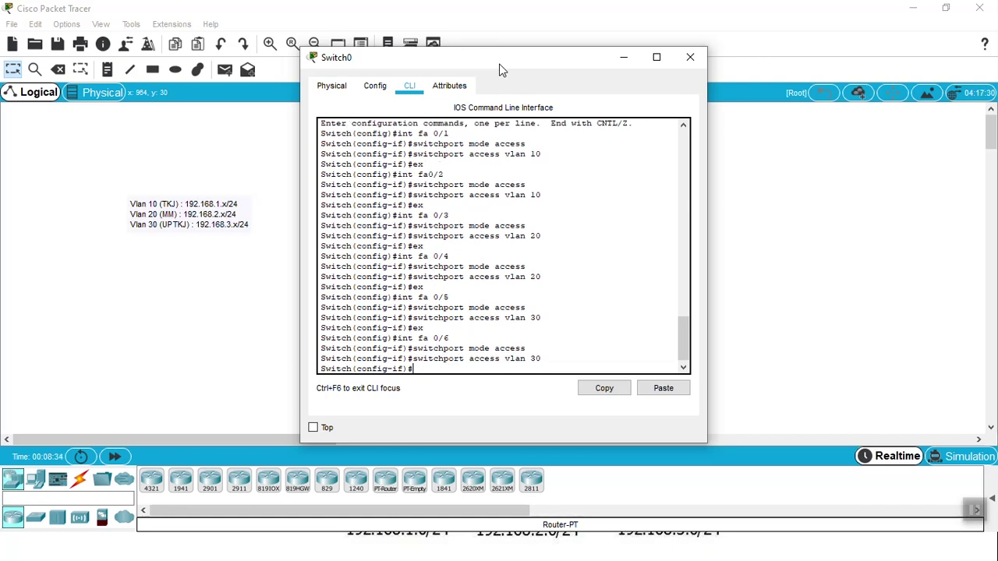
pyautogui.press('Return')
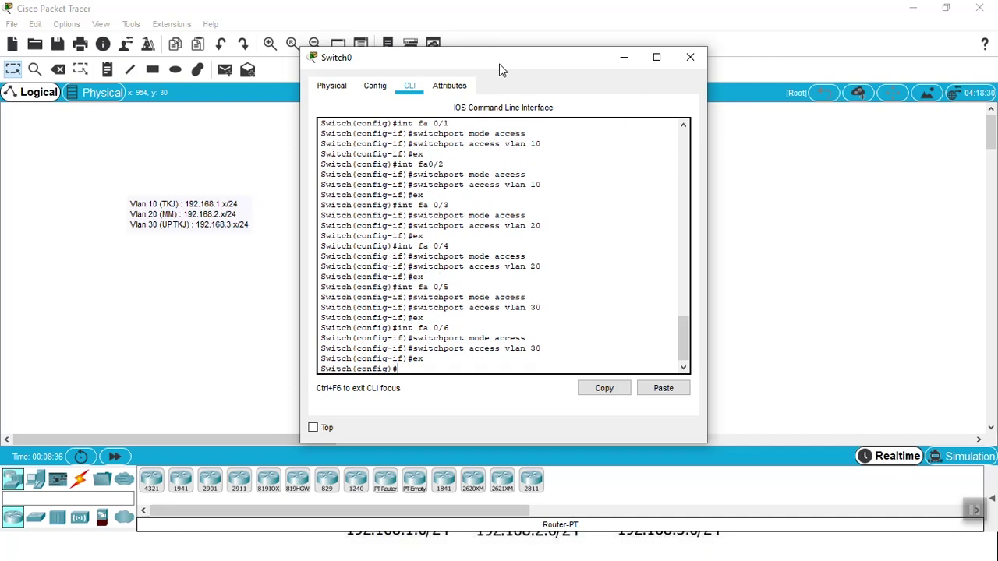
# - Enter interface fa 0/10 in the switch's configuration
pyautogui.moveTo(499, 70); pyautogui.dragTo(792, 135)
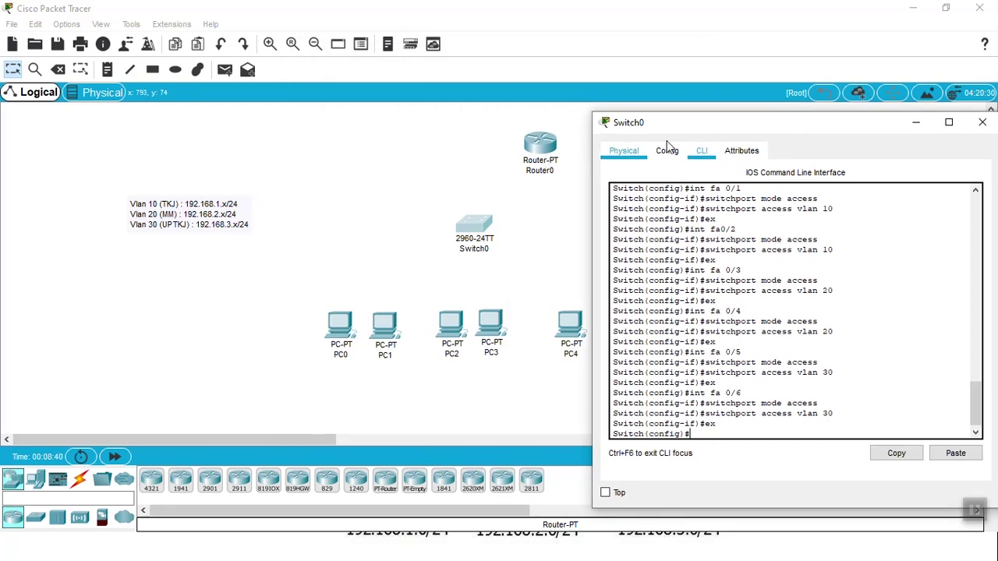
pyautogui.moveTo(699, 126); pyautogui.dragTo(147, 107)
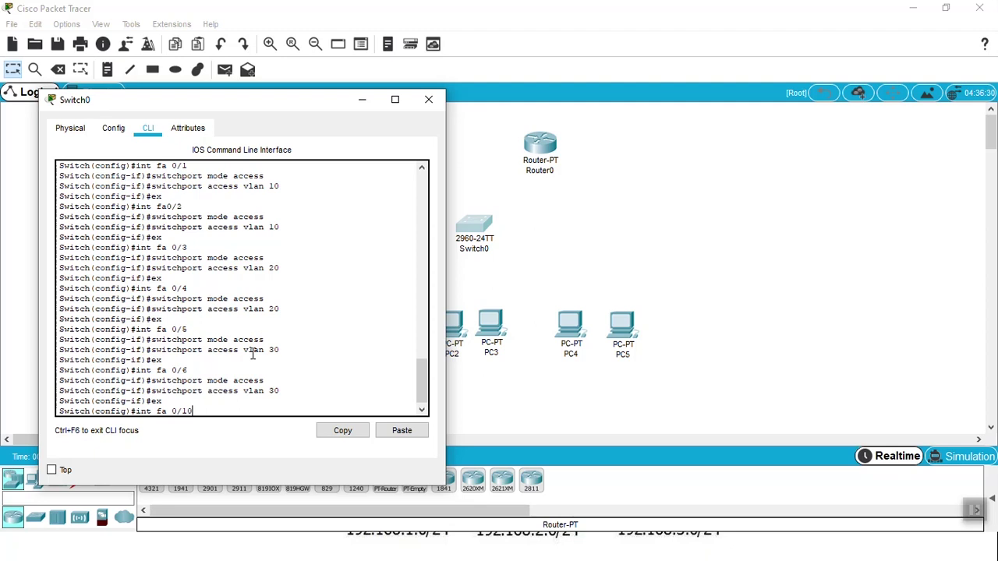
pyautogui.press('Return')
# - Set interface fa 0/10 to trunk mode with switchport mode trunk and exit the interface configuration
pyautogui.press('Up')
pyautogui.press('Up')
pyautogui.press('Up')
pyautogui.press('Up')
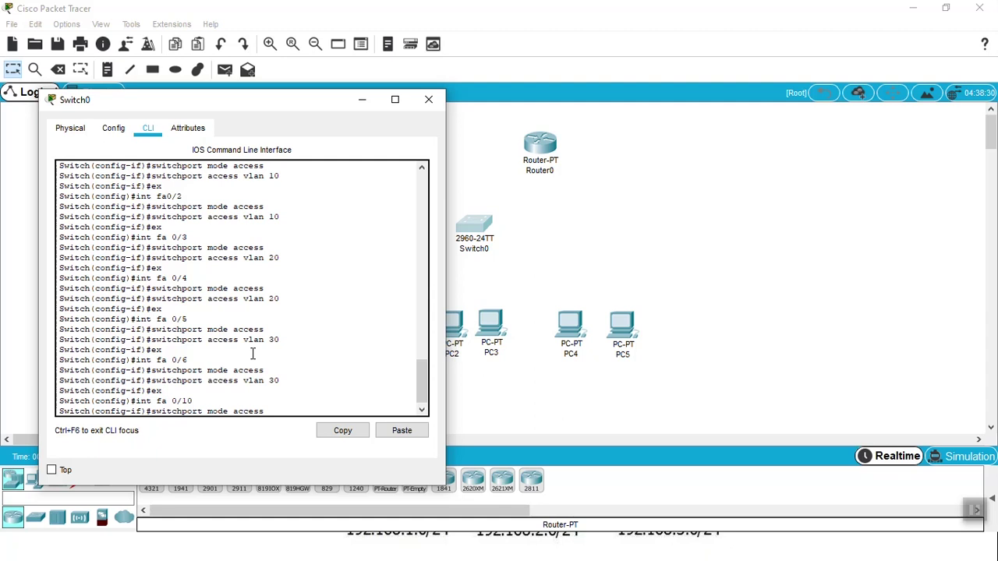
pyautogui.press('BackSpace')
pyautogui.press('BackSpace')
pyautogui.press('BackSpace')
pyautogui.press('Return')
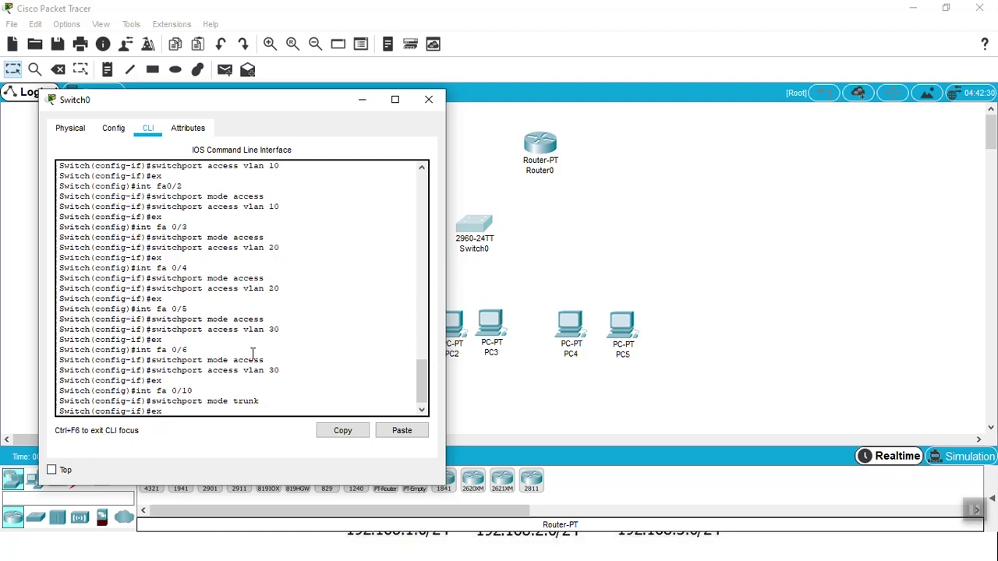
pyautogui.write('ex')
pyautogui.press('Return')
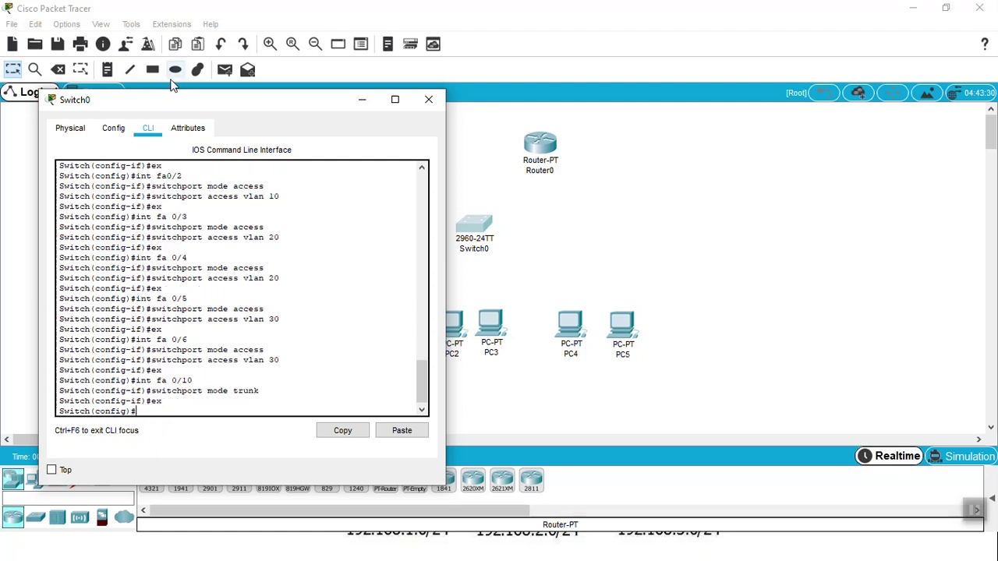
# - Look over the commands entered in Switch0's CLI and close the switch's window
pyautogui.moveTo(163, 103); pyautogui.dragTo(171, 149)
pyautogui.scroll(2, 255, 288)
pyautogui.scroll(-3, 255, 289)
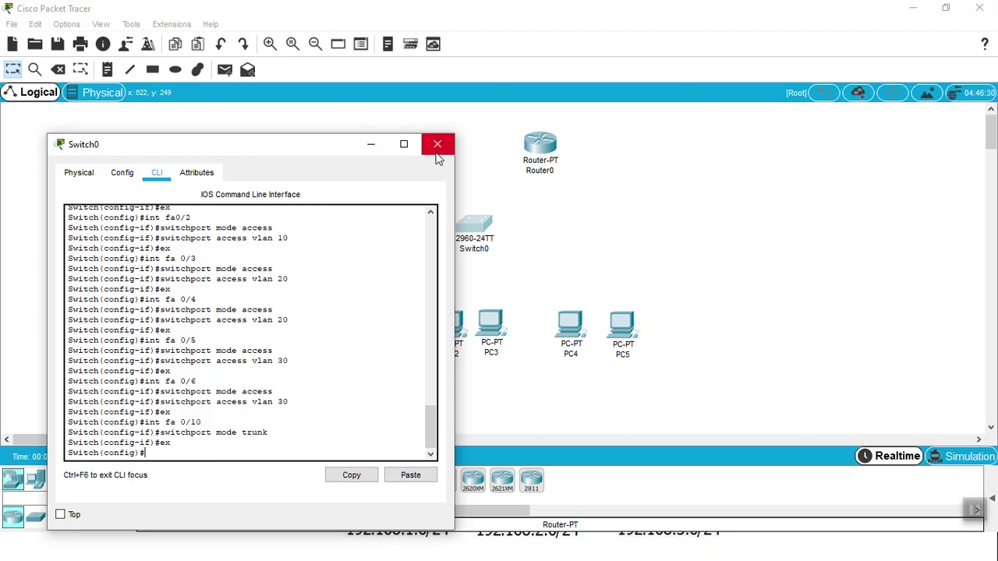
pyautogui.moveTo(301, 155)
pyautogui.mouseDown()
pyautogui.moveTo(322, 145)
pyautogui.moveTo(312, 148)
pyautogui.mouseUp()
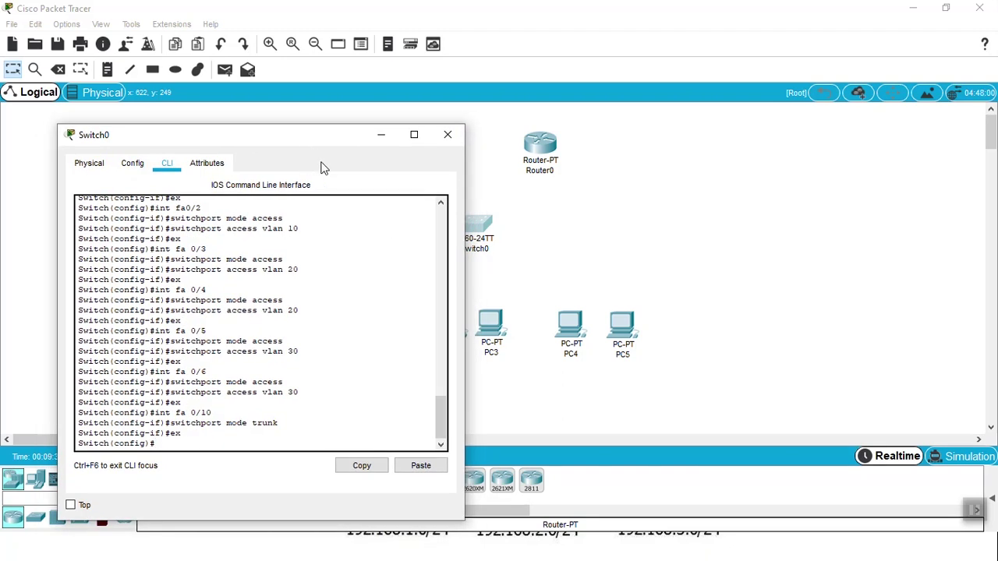
pyautogui.click(449, 136)
# - In PC0's IP configuration, set the static IP address to 192.168.1.2 with subnet mask 255.255.255.0
pyautogui.click(343, 326)
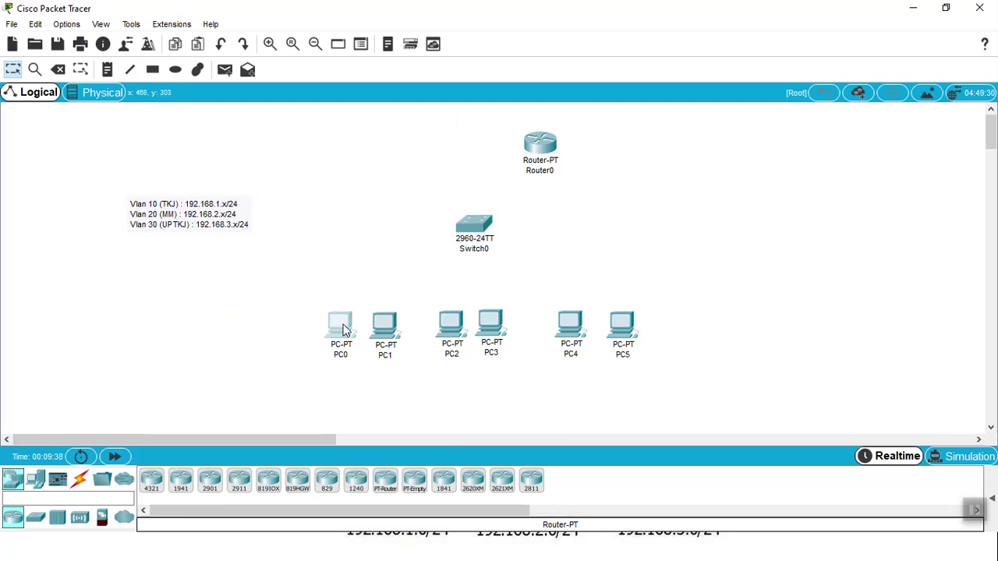
pyautogui.moveTo(319, 69); pyautogui.dragTo(629, 86)
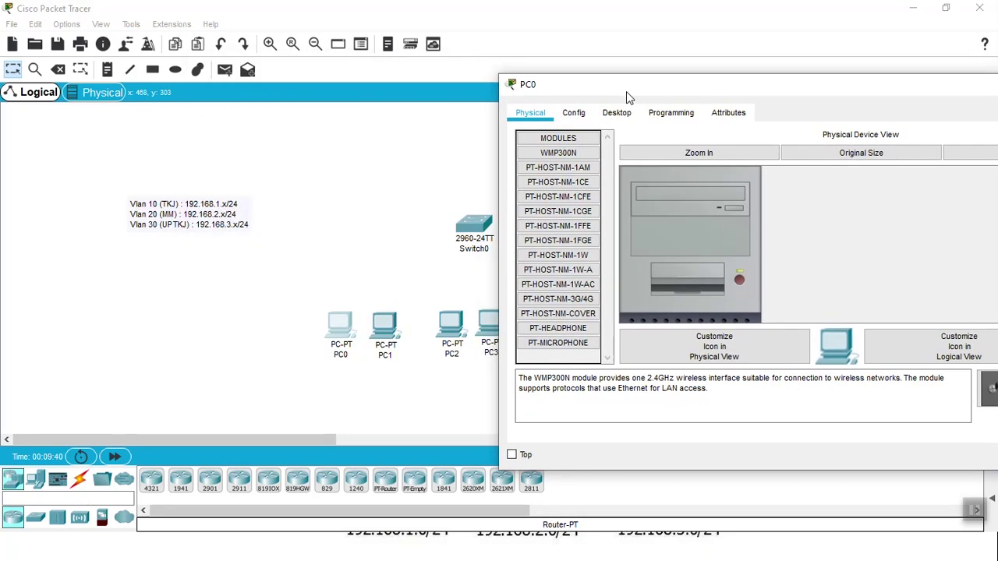
pyautogui.click(615, 115)
pyautogui.click(588, 168)
pyautogui.click(772, 153)
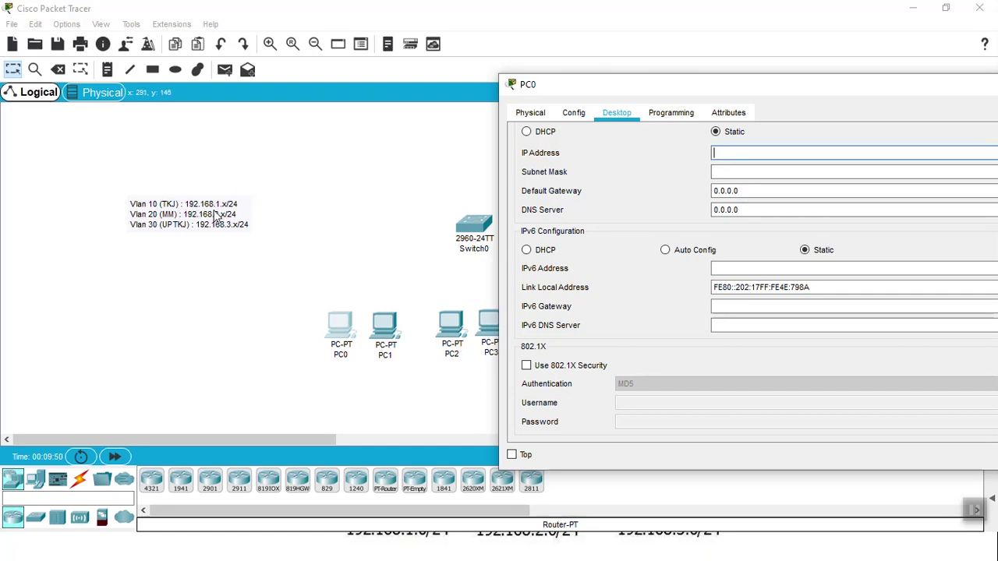
pyautogui.click(725, 154)
pyautogui.write('192.168.1.2')
pyautogui.click(719, 170)
pyautogui.click(792, 159)
pyautogui.moveTo(792, 172); pyautogui.dragTo(695, 172)
pyautogui.click(731, 173)
pyautogui.moveTo(764, 176); pyautogui.dragTo(698, 170)
pyautogui.click(754, 173)
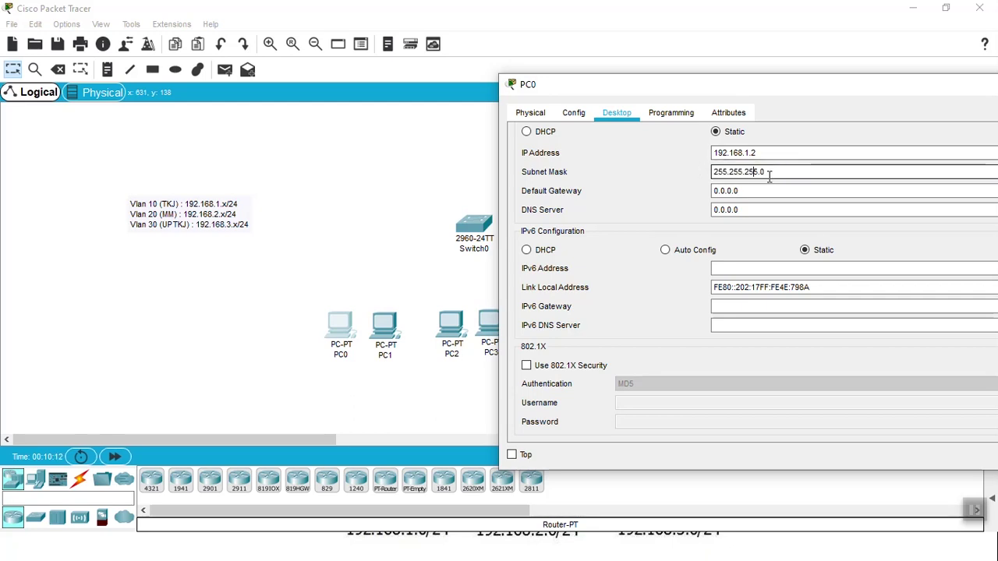
pyautogui.click(748, 175)
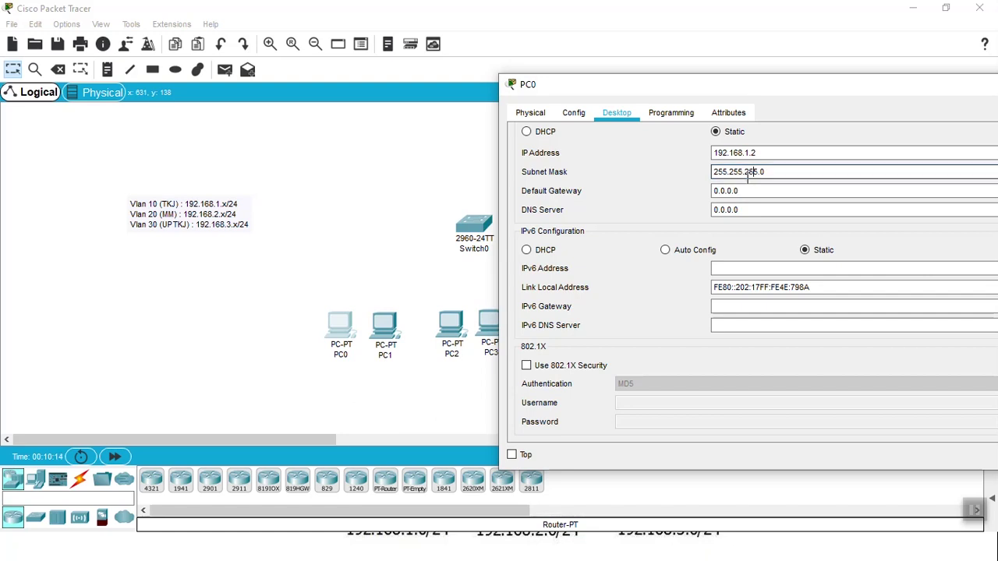
pyautogui.moveTo(757, 173); pyautogui.dragTo(768, 171)
pyautogui.click(767, 172)
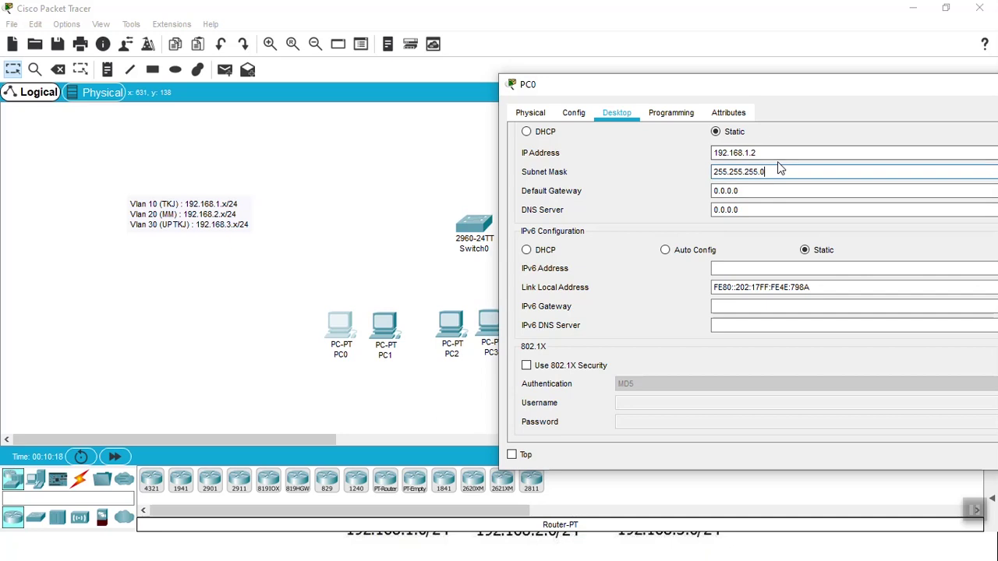
pyautogui.moveTo(772, 173); pyautogui.dragTo(690, 174)
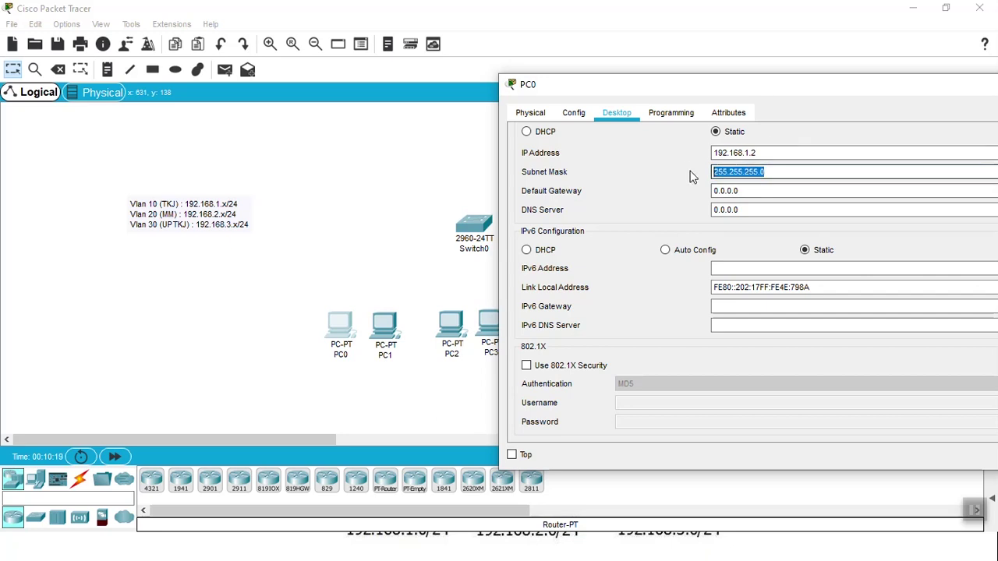
pyautogui.click(760, 172)
pyautogui.moveTo(787, 172); pyautogui.dragTo(711, 172)
pyautogui.click(730, 172)
pyautogui.moveTo(791, 170); pyautogui.dragTo(683, 171)
# - Close PC0's configuration window
pyautogui.moveTo(769, 91); pyautogui.dragTo(511, 82)
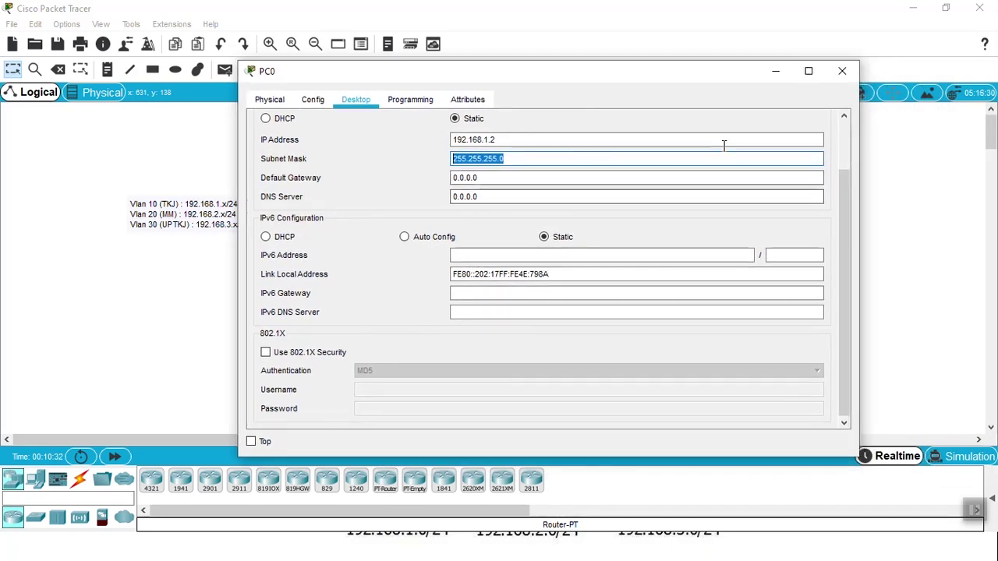
pyautogui.moveTo(423, 84); pyautogui.dragTo(497, 83)
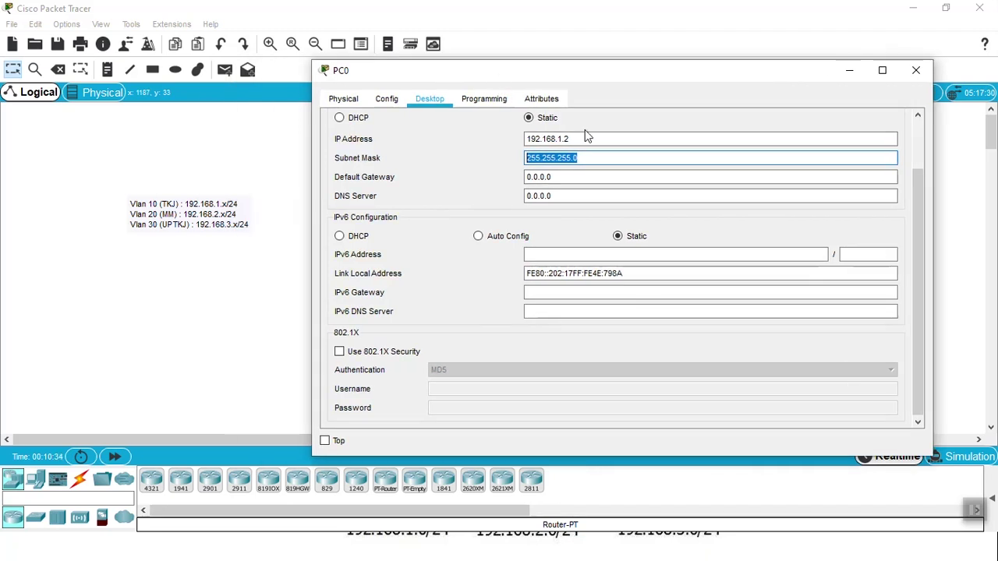
pyautogui.click(916, 71)
# - In PC1's IP configuration, set the static IP address to 192.168.1.3 with subnet mask 255.255.255.0, and close its window
pyautogui.click(390, 328)
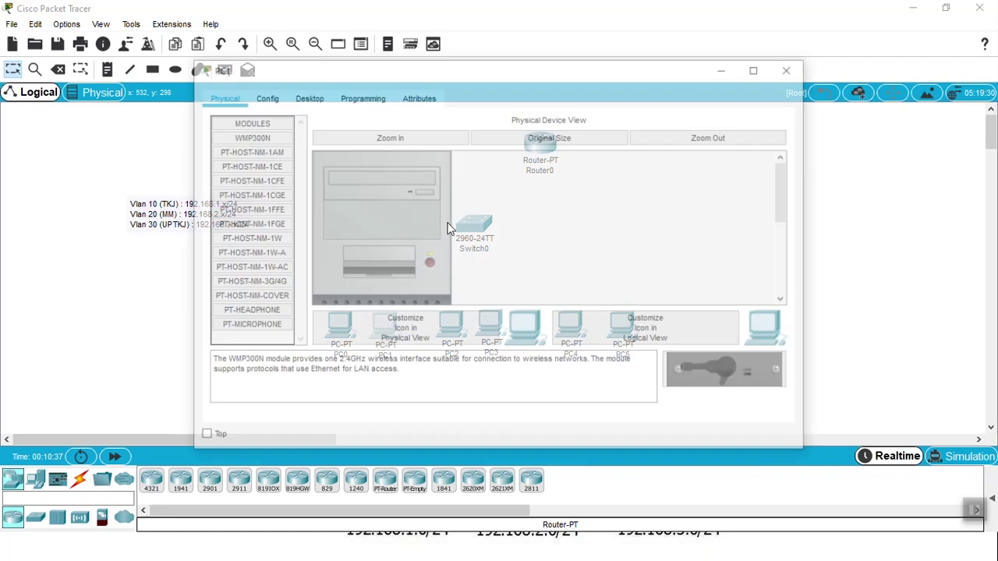
pyautogui.click(307, 96)
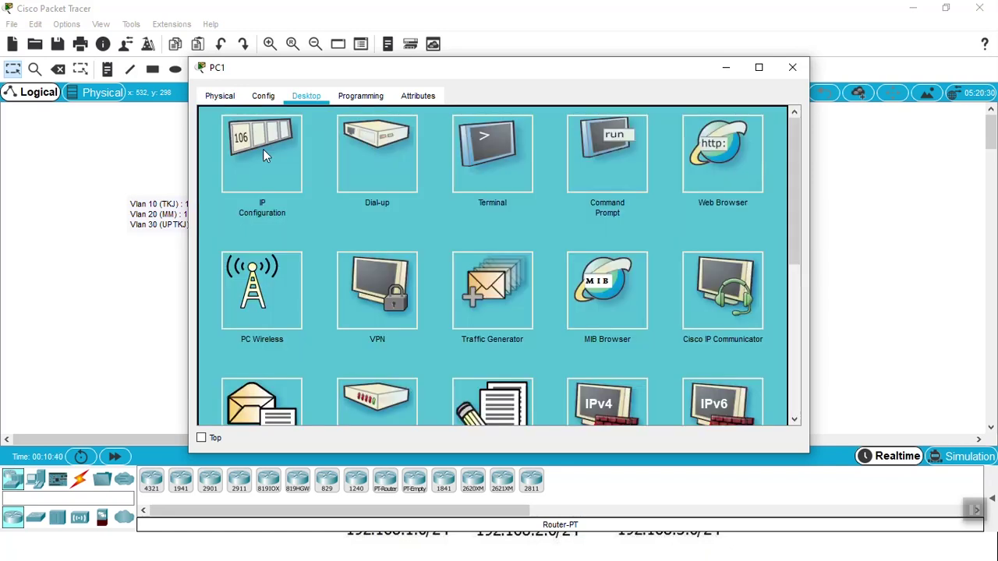
pyautogui.click(262, 149)
pyautogui.moveTo(288, 69); pyautogui.dragTo(513, 85)
pyautogui.click(675, 153)
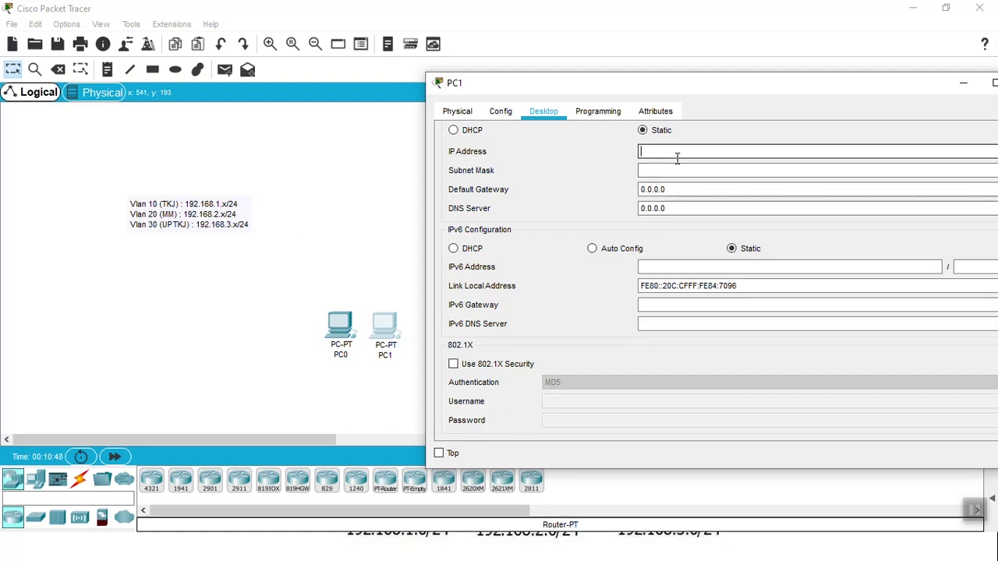
pyautogui.write('192.168.1.3')
pyautogui.press('Tab')
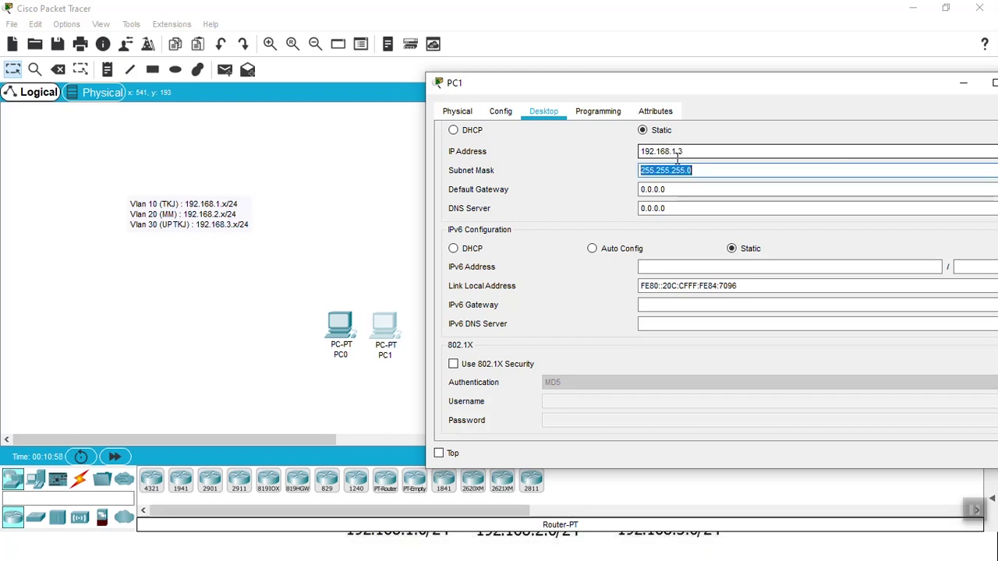
pyautogui.moveTo(760, 94); pyautogui.dragTo(509, 113)
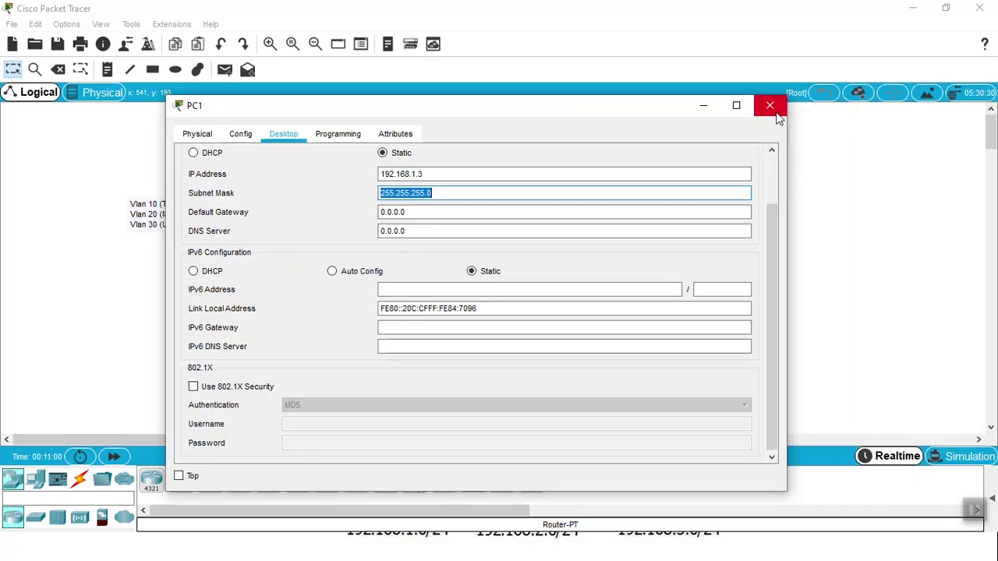
pyautogui.click(769, 104)
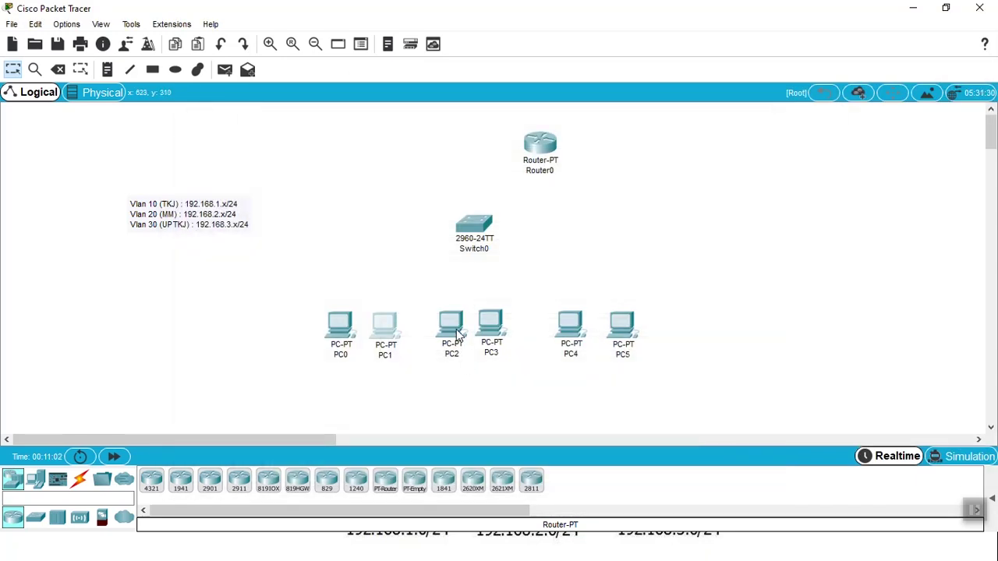
# - In PC2's IP configuration, set the static IP address to 192.168.2.2 with subnet mask 255.255.255.0, and close its window
pyautogui.click(458, 333)
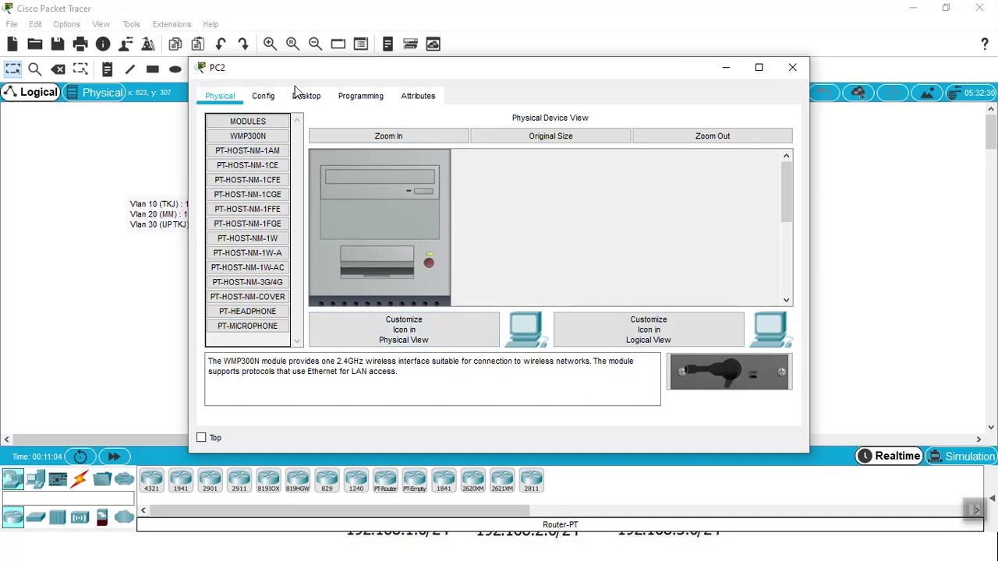
pyautogui.click(300, 96)
pyautogui.moveTo(274, 76); pyautogui.dragTo(527, 86)
pyautogui.click(514, 156)
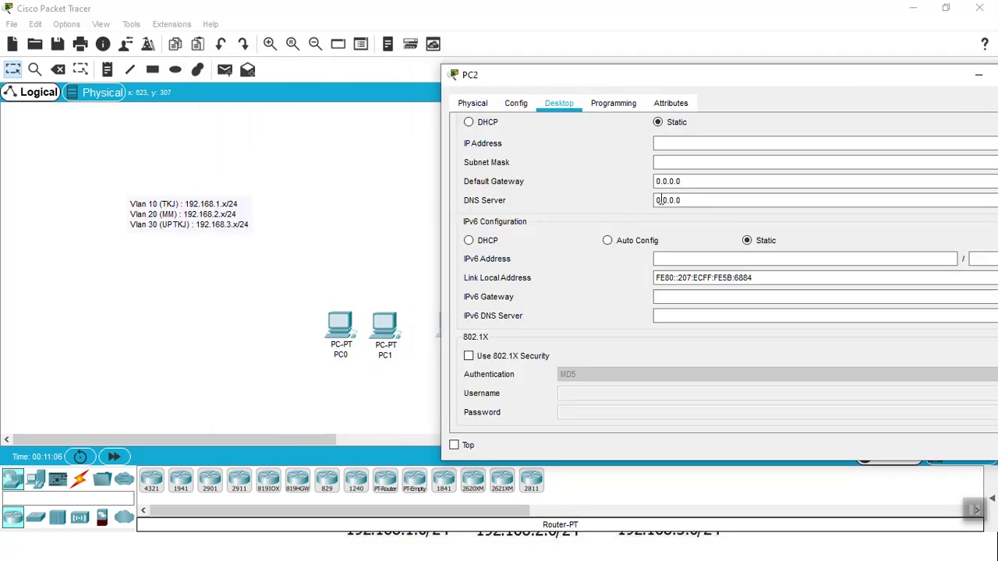
pyautogui.click(690, 145)
pyautogui.write('192.168.2.2')
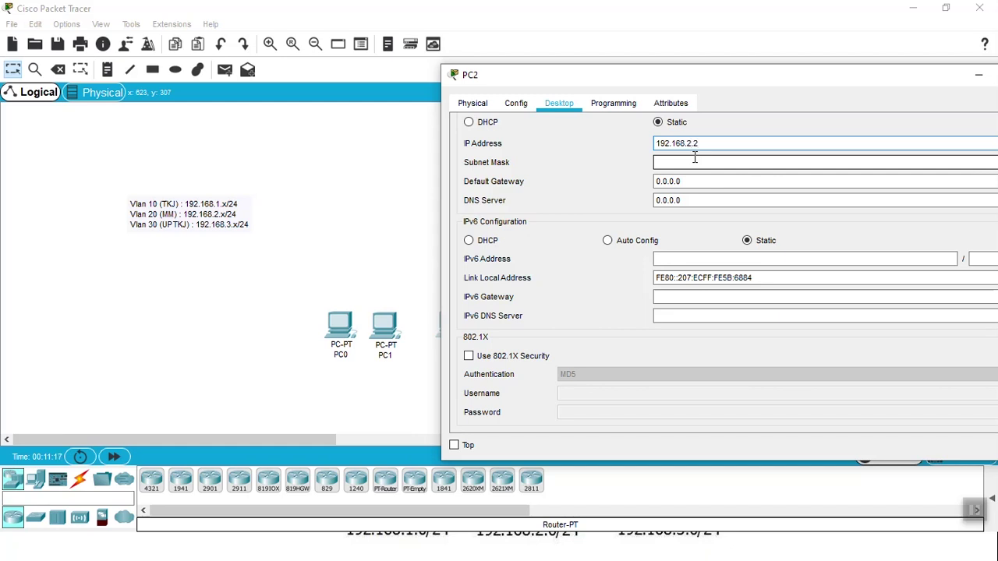
pyautogui.click(695, 162)
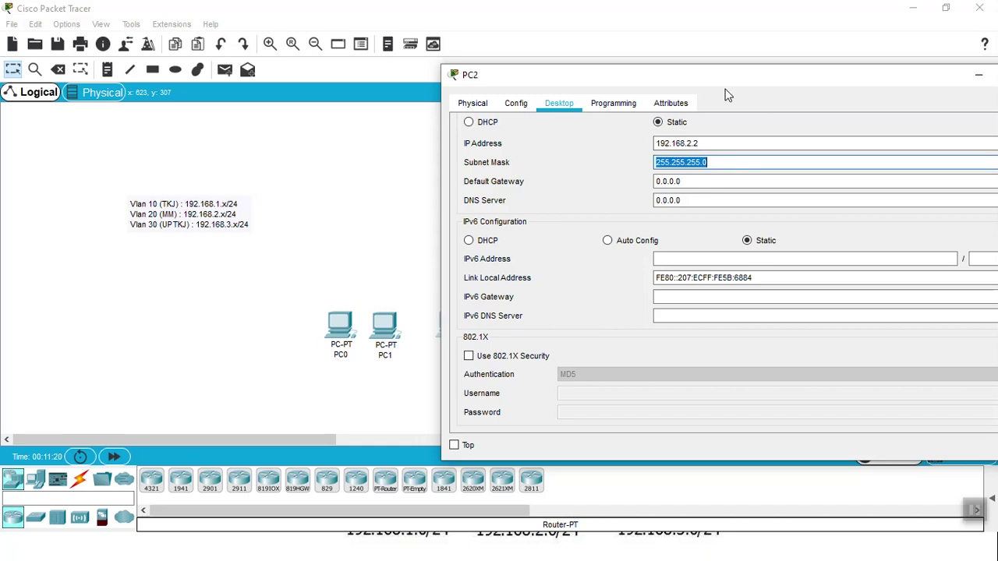
pyautogui.moveTo(735, 78); pyautogui.dragTo(580, 92)
pyautogui.click(558, 175)
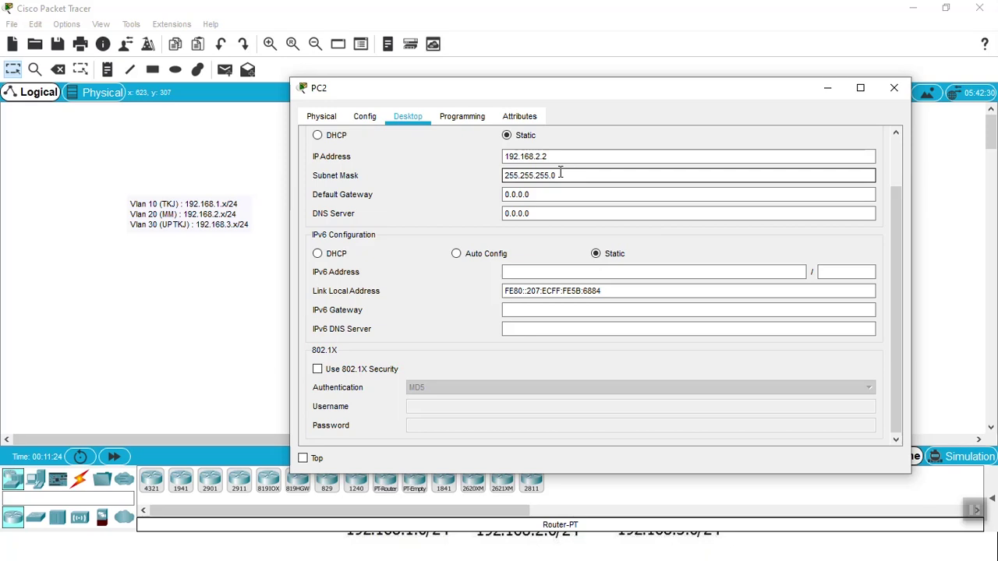
pyautogui.click(887, 91)
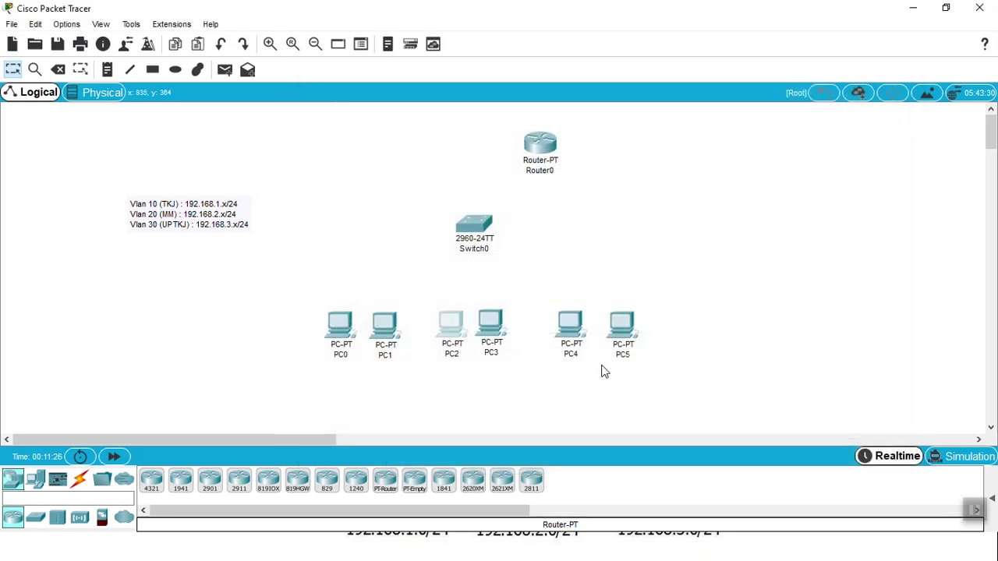
# - In PC3's IP configuration, set the static IP address to 192.168.2.3 with subnet mask 255.255.255.0, and close its window
pyautogui.click(501, 327)
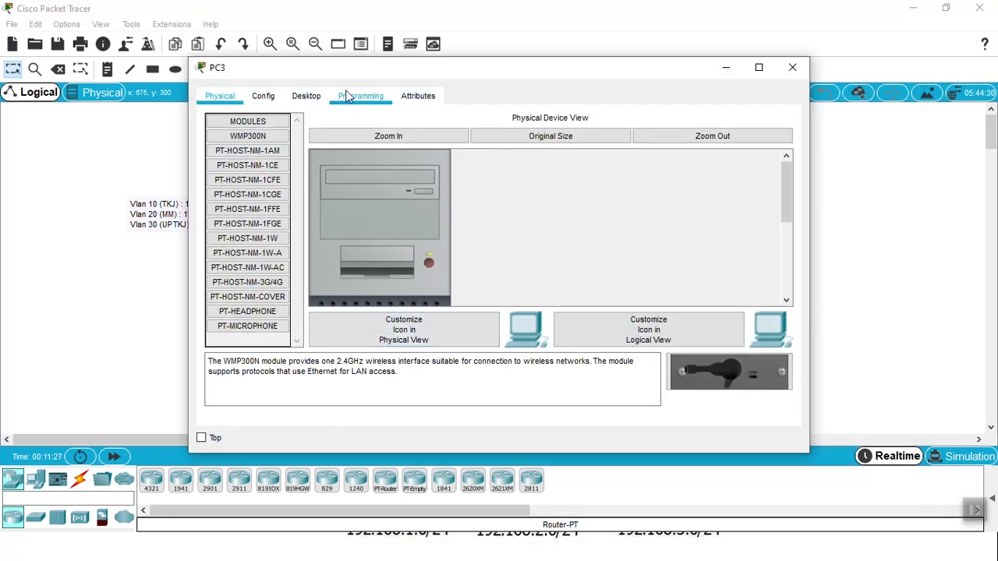
pyautogui.click(309, 98)
pyautogui.moveTo(332, 76); pyautogui.dragTo(628, 88)
pyautogui.click(575, 167)
pyautogui.click(720, 149)
pyautogui.write('1')
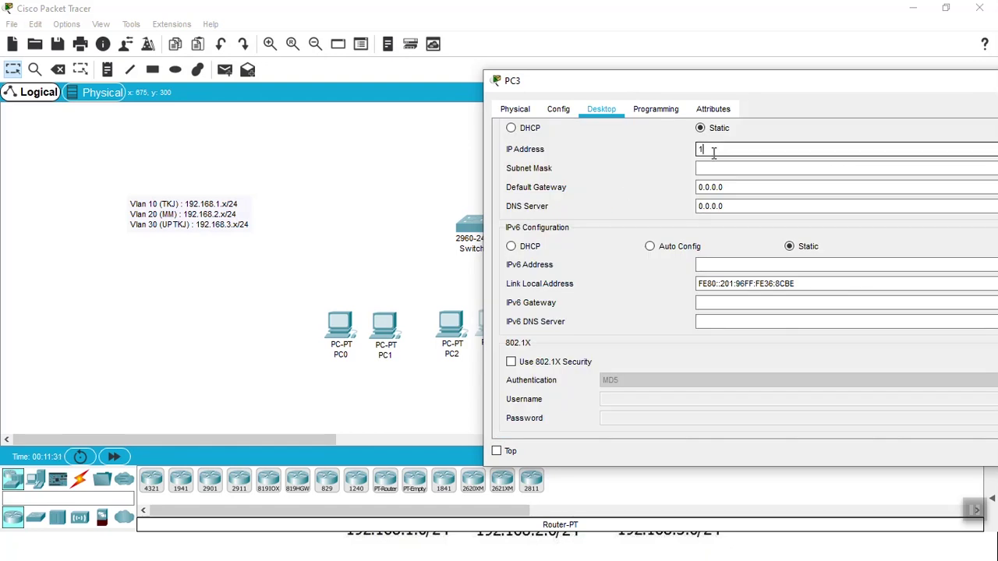
pyautogui.write('92.168.2.3')
pyautogui.press('Tab')
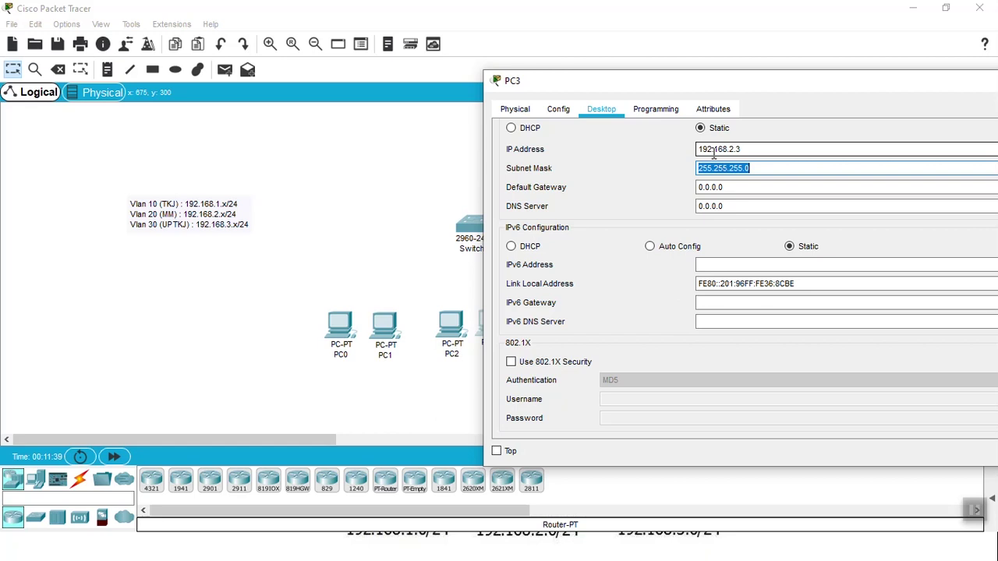
pyautogui.click(711, 167)
pyautogui.moveTo(791, 100); pyautogui.dragTo(419, 103)
pyautogui.click(722, 86)
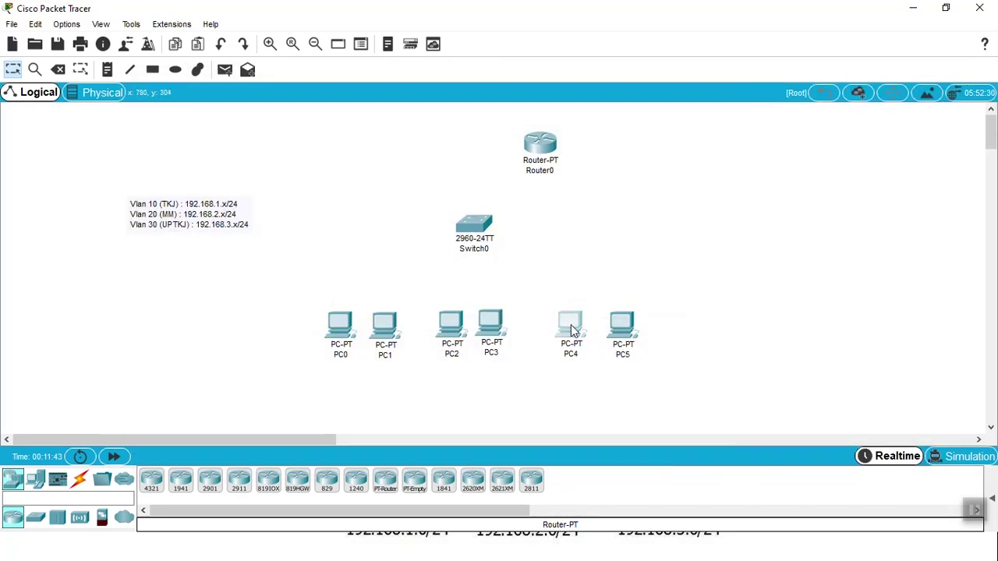
# - In PC4's IP configuration, set the static IP address to 192.168.3.2 with subnet mask 255.255.255.0
pyautogui.click(570, 331)
pyautogui.click(307, 97)
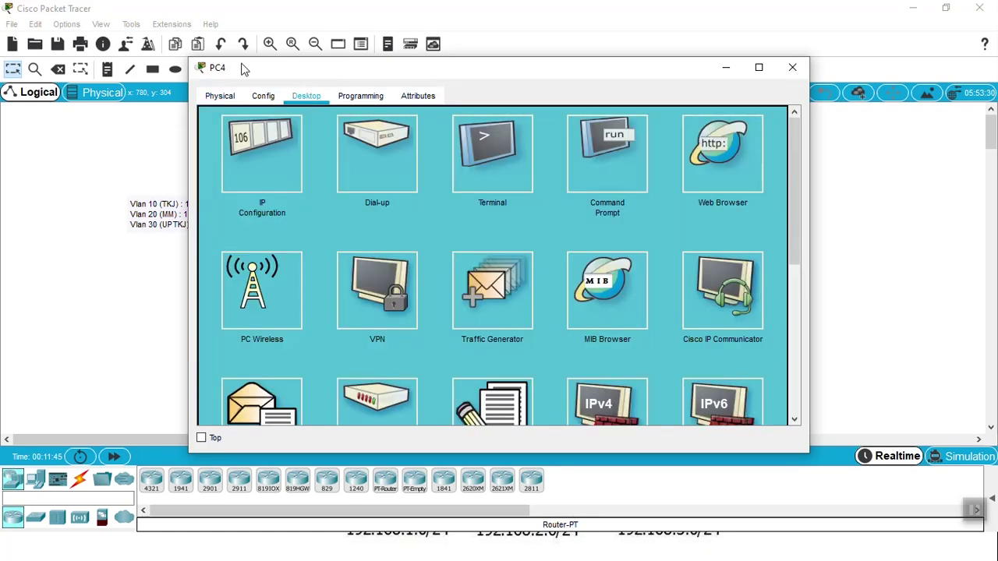
pyautogui.moveTo(247, 71); pyautogui.dragTo(607, 92)
pyautogui.click(604, 196)
pyautogui.click(790, 161)
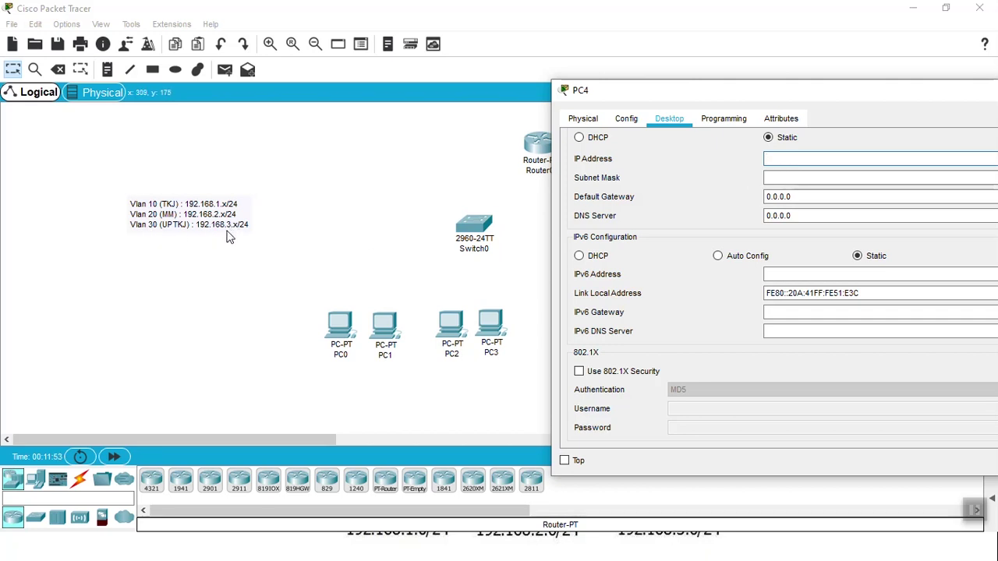
pyautogui.write('192.168.3.2')
pyautogui.press('Tab')
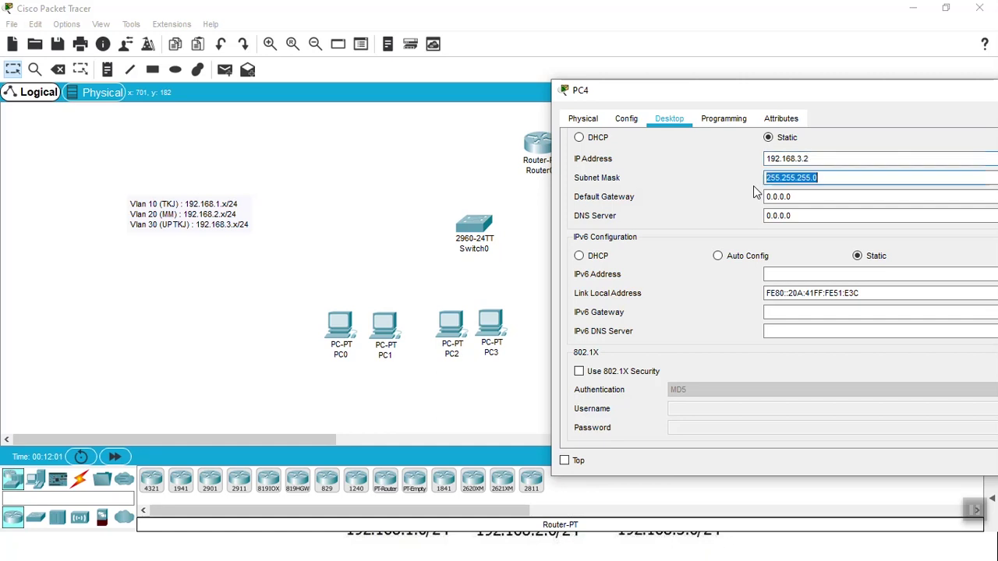
# - Close PC4's window, set PC5's static IP address to 192.168.3.3 with subnet mask 255.255.255.0, and close PC5's window
pyautogui.moveTo(828, 105); pyautogui.dragTo(619, 109)
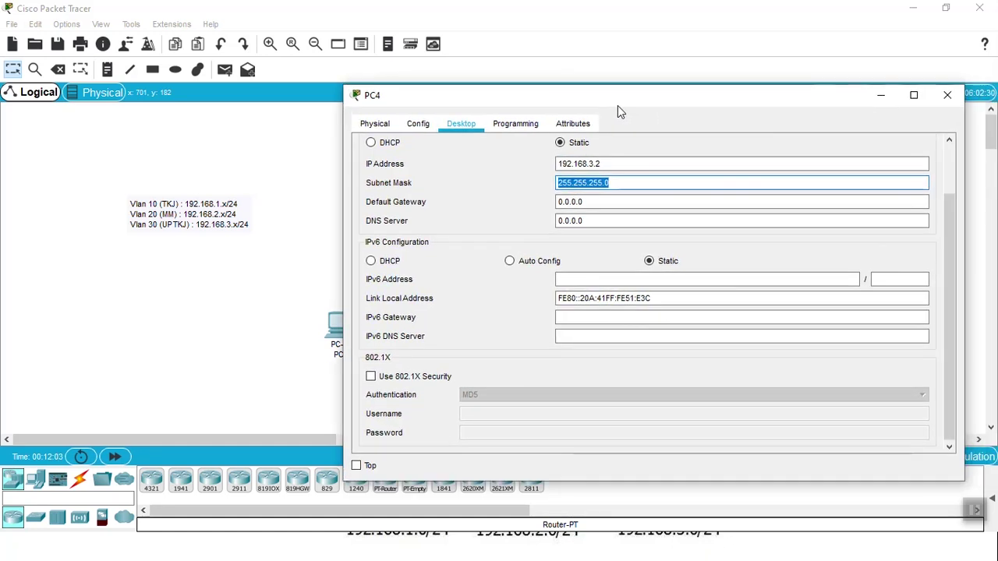
pyautogui.click(946, 94)
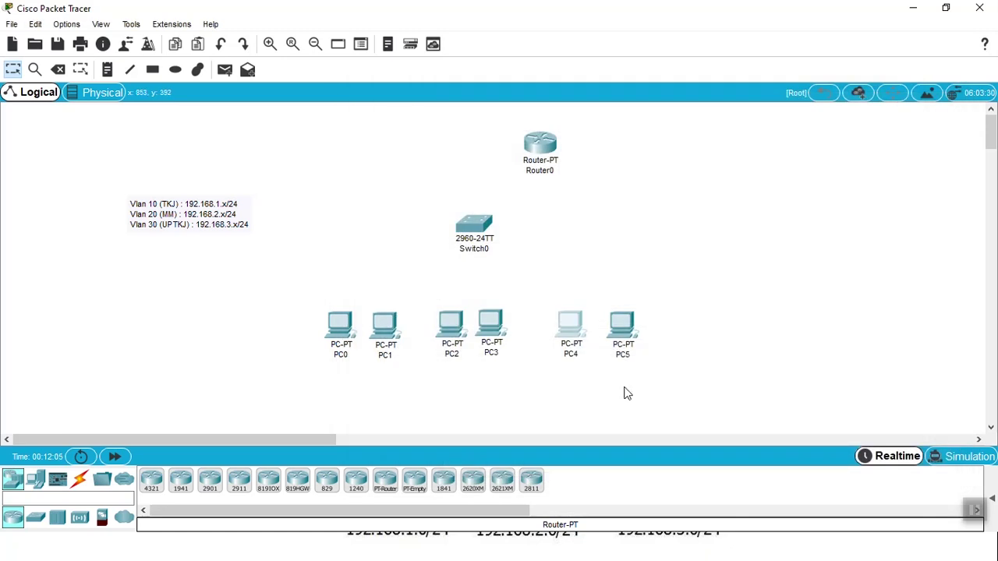
pyautogui.click(622, 324)
pyautogui.click(316, 97)
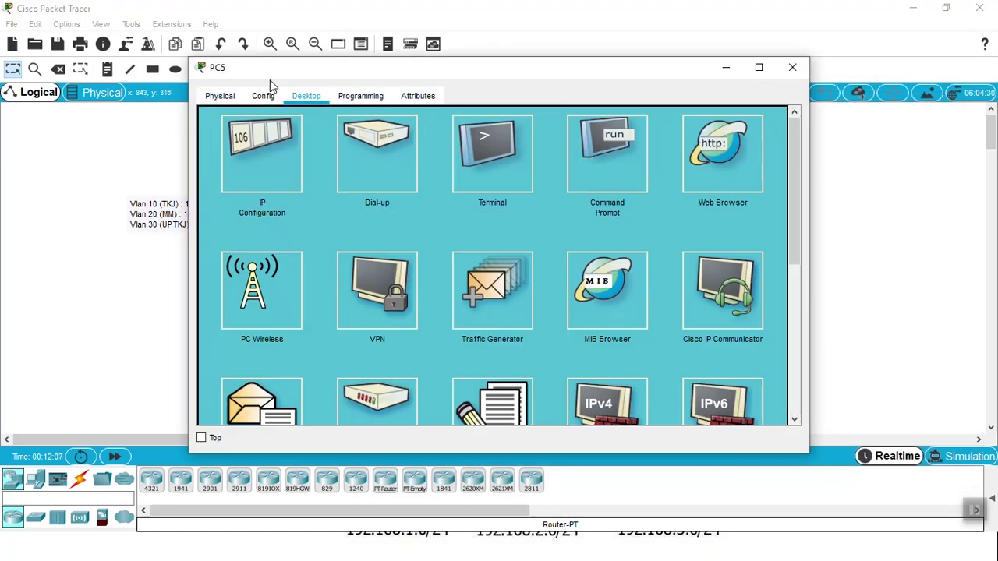
pyautogui.moveTo(279, 82); pyautogui.dragTo(622, 95)
pyautogui.click(601, 184)
pyautogui.click(751, 171)
pyautogui.write('192.168.')
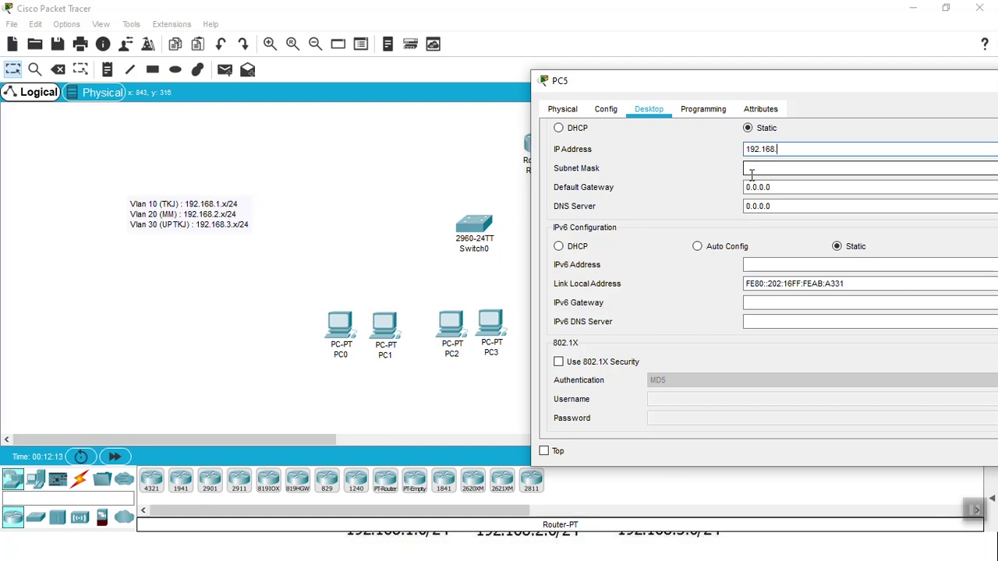
pyautogui.write('3.3')
pyautogui.click(752, 170)
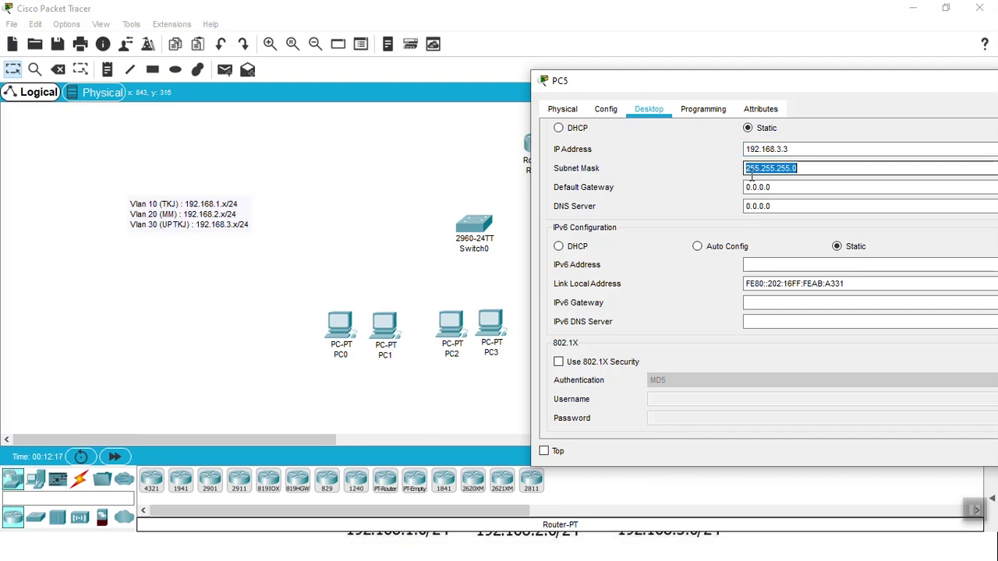
pyautogui.moveTo(836, 86); pyautogui.dragTo(575, 89)
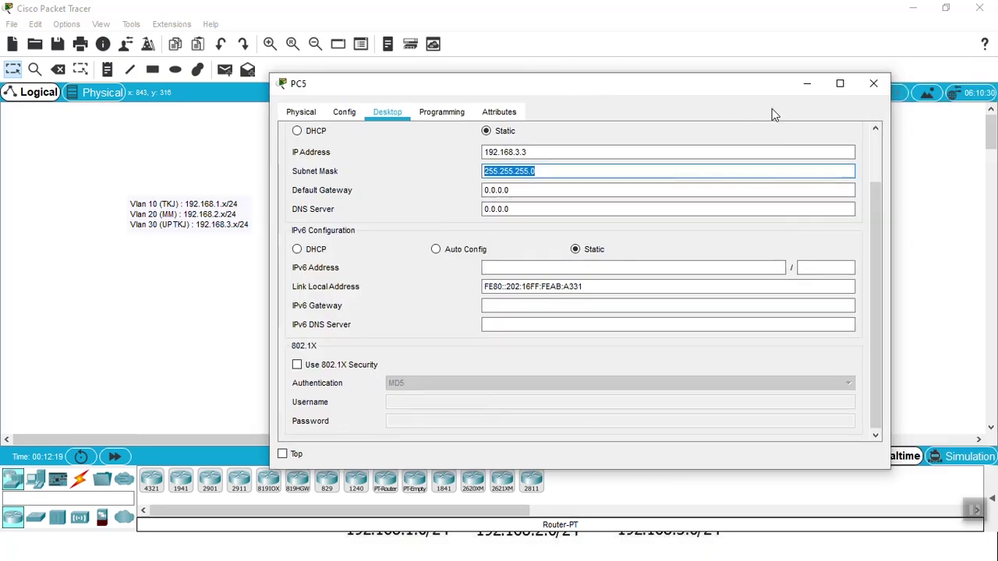
pyautogui.click(866, 84)
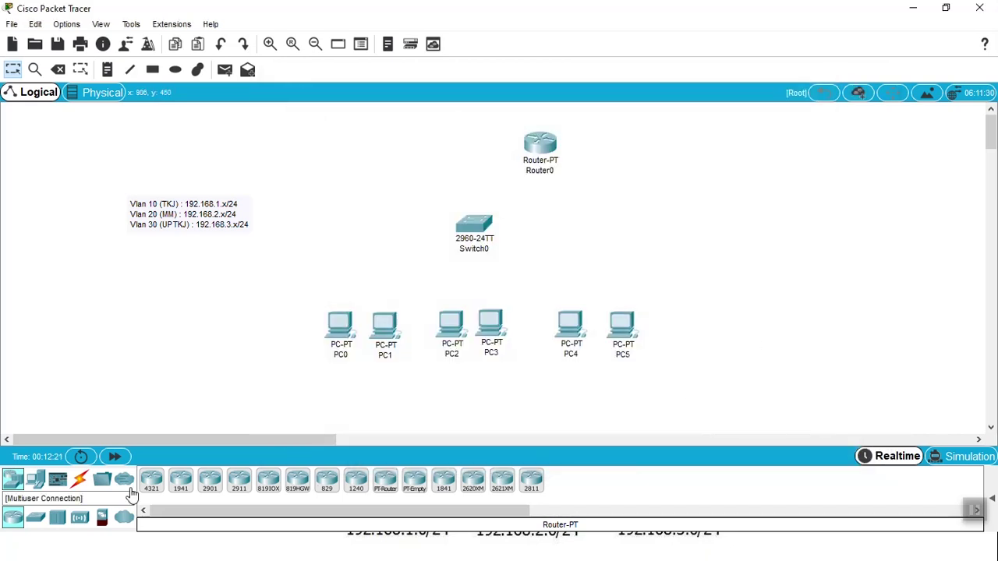
# - Connect PC0's FastEthernet0 port to FastEthernet0/1 on Switch0 with a copper straight-through cable
pyautogui.click(81, 482)
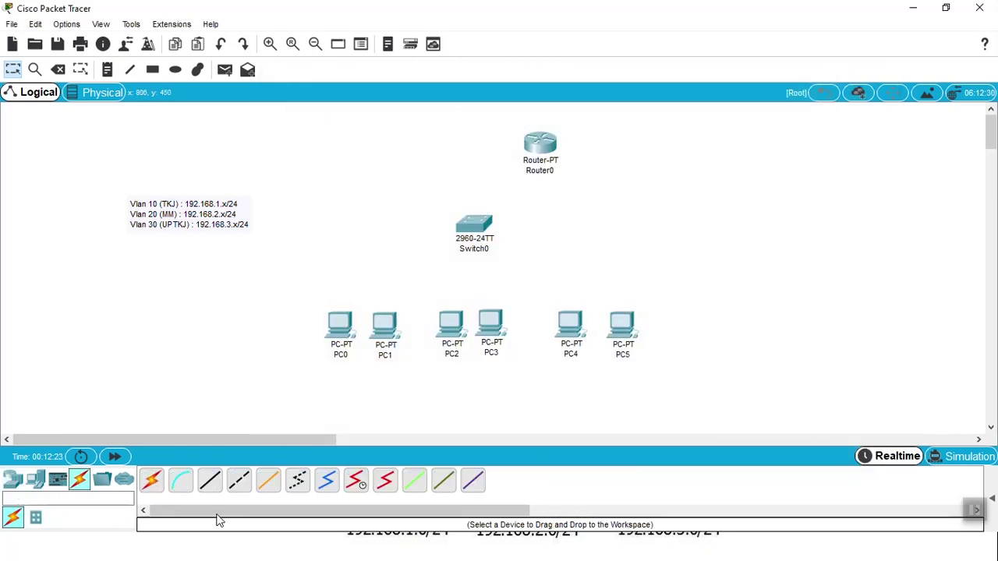
pyautogui.click(212, 489)
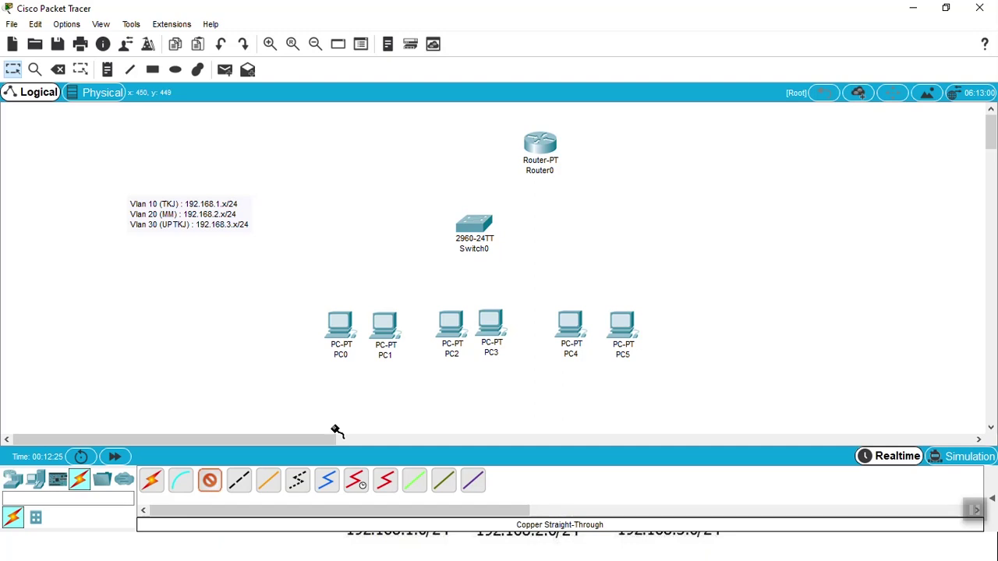
pyautogui.click(337, 326)
pyautogui.click(372, 383)
pyautogui.click(468, 227)
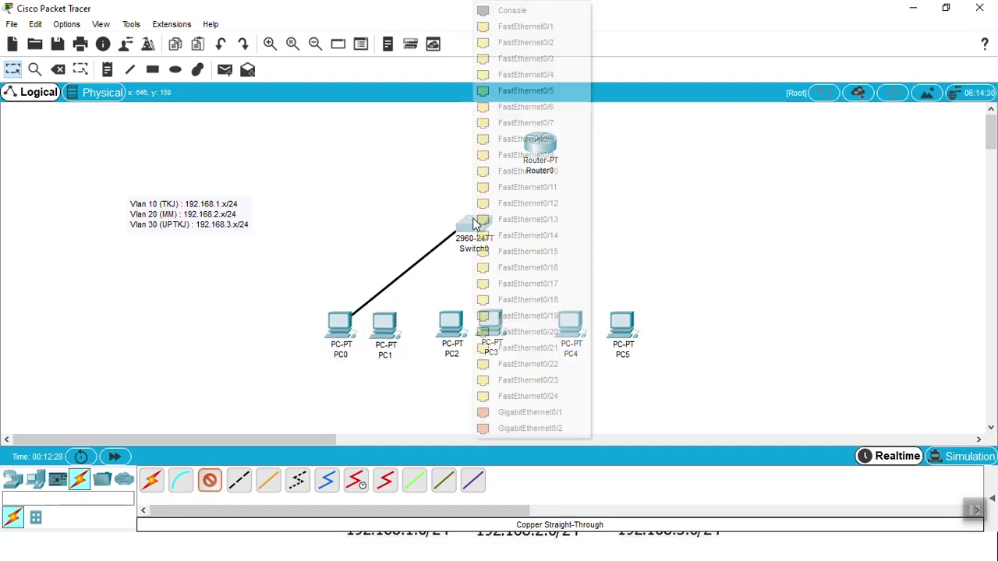
pyautogui.click(544, 29)
# - Connect PC1's FastEthernet0 port to FastEthernet0/2 on Switch0 with a copper straight-through cable
pyautogui.click(209, 479)
pyautogui.click(387, 339)
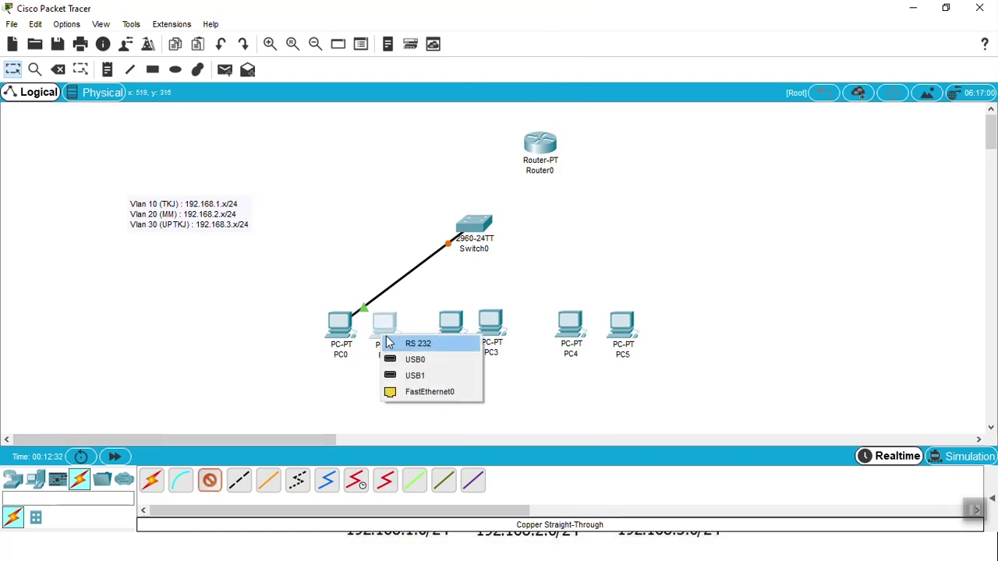
pyautogui.click(413, 392)
pyautogui.click(473, 233)
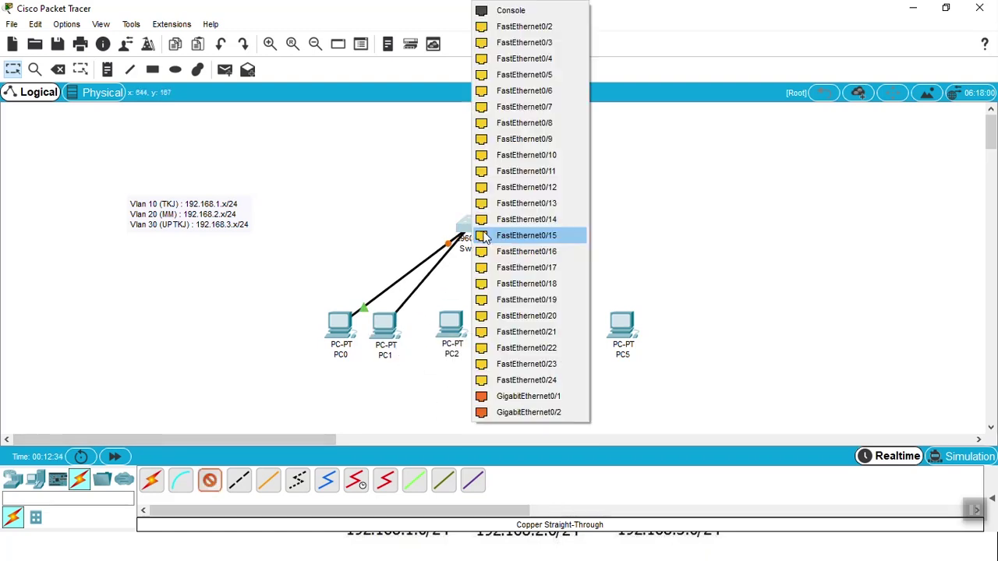
pyautogui.click(529, 34)
# - Connect PC2's FastEthernet0 port to FastEthernet0/3 on Switch0 with a copper straight-through cable
pyautogui.click(209, 480)
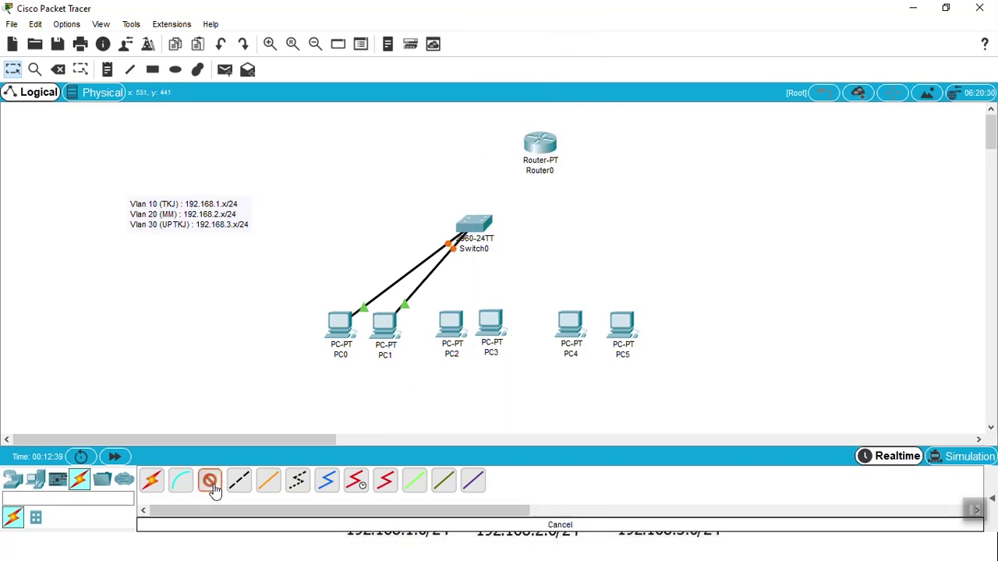
pyautogui.click(460, 330)
pyautogui.click(491, 383)
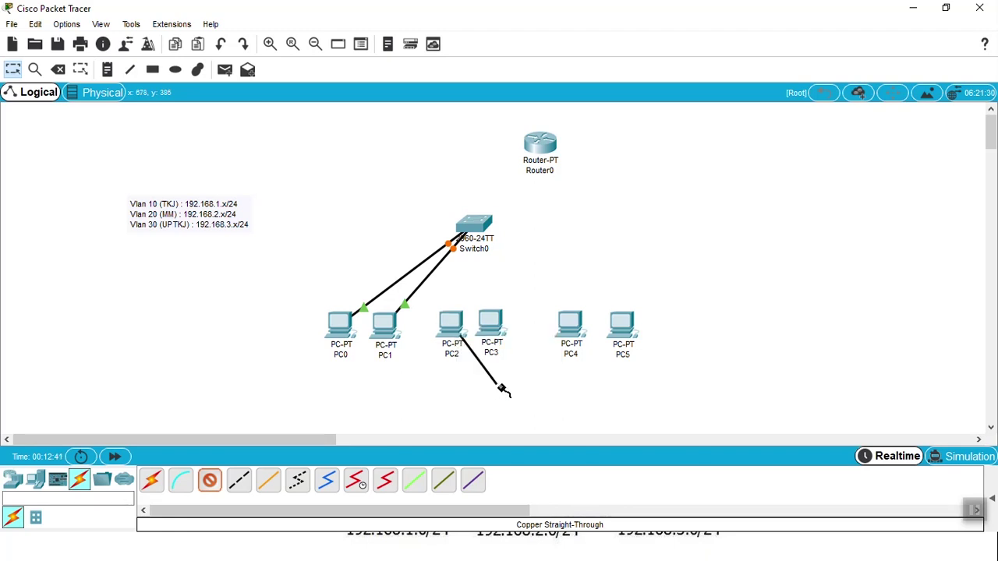
pyautogui.click(475, 238)
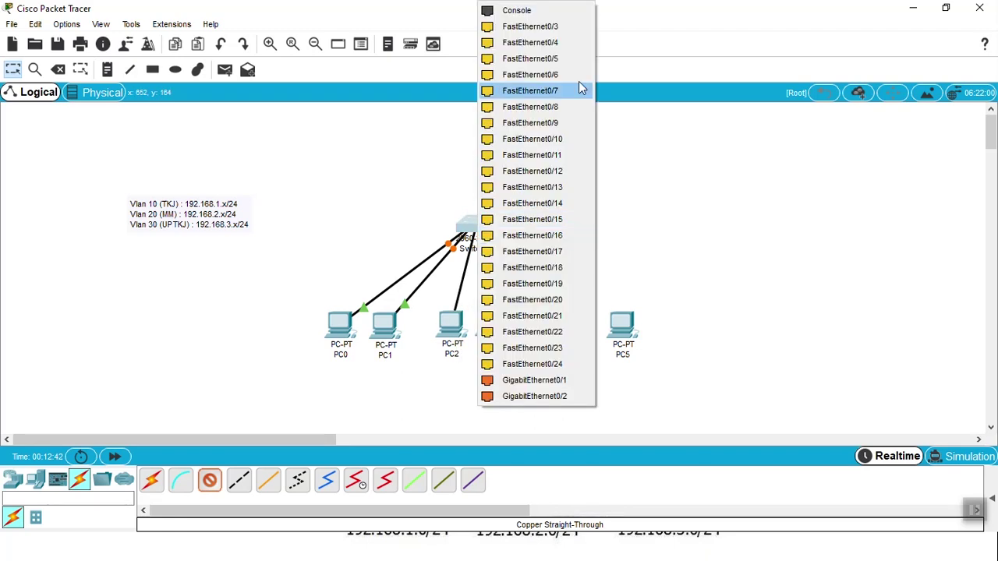
pyautogui.click(551, 29)
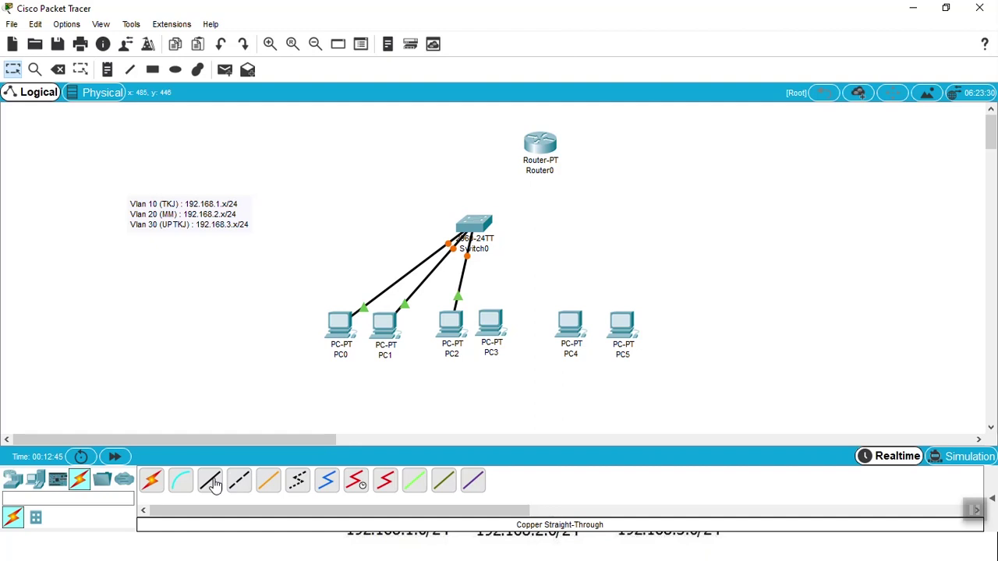
# - Connect PC3's FastEthernet0 port to FastEthernet0/4 on Switch0 with a copper straight-through cable
pyautogui.click(492, 331)
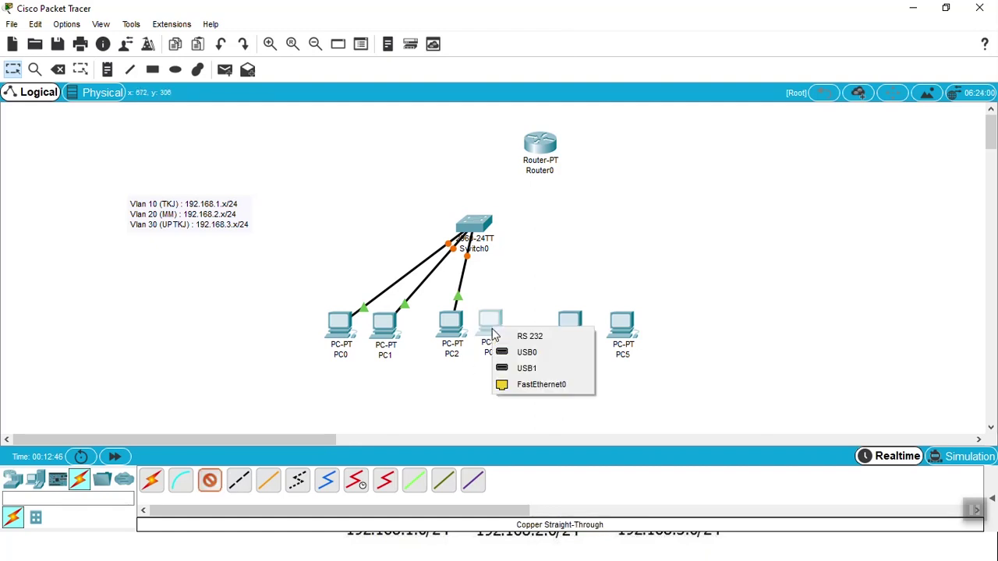
pyautogui.click(524, 385)
pyautogui.click(477, 226)
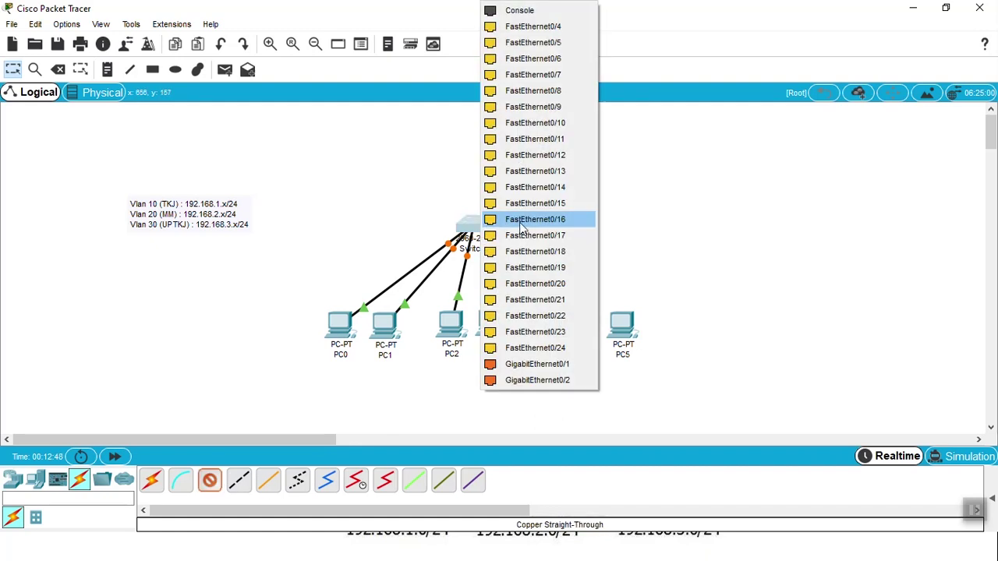
pyautogui.click(556, 31)
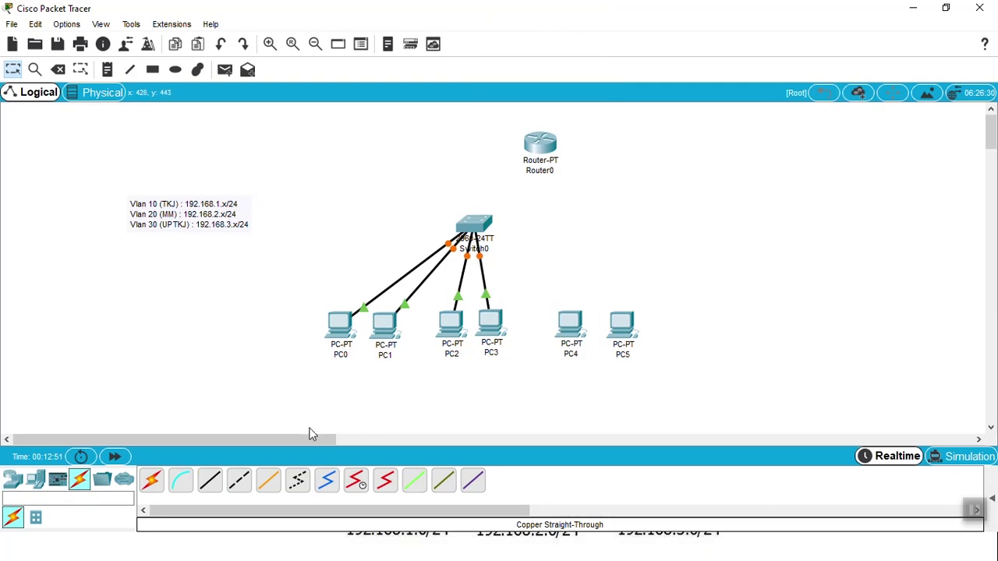
# - Connect PC4's FastEthernet0 port to FastEthernet0/5 on Switch0 with a copper straight-through cable
pyautogui.click(210, 481)
pyautogui.click(577, 325)
pyautogui.click(601, 381)
pyautogui.click(474, 225)
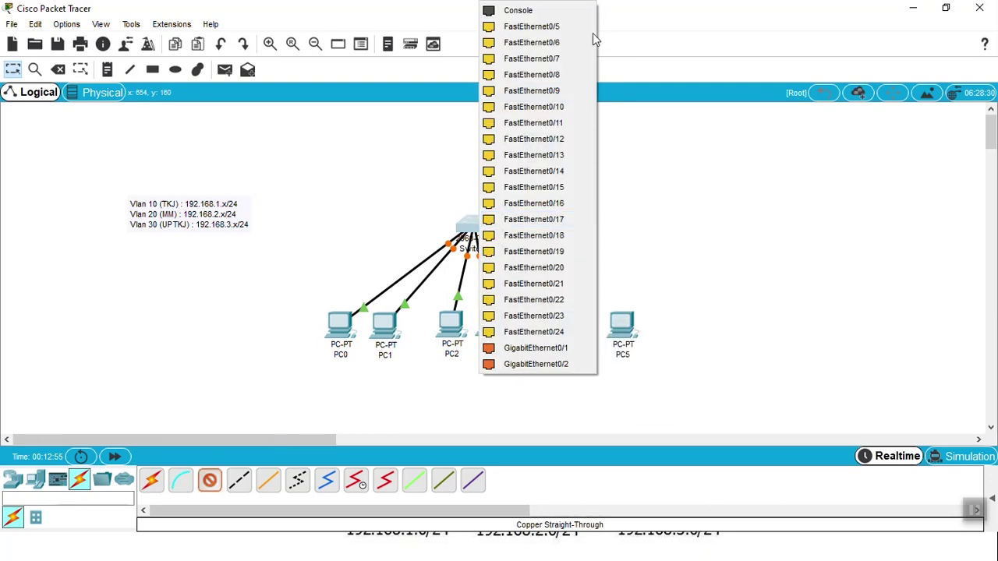
pyautogui.click(552, 32)
# - Connect PC5's FastEthernet0 port to FastEthernet0/6 on Switch0 with a copper straight-through cable
pyautogui.click(625, 337)
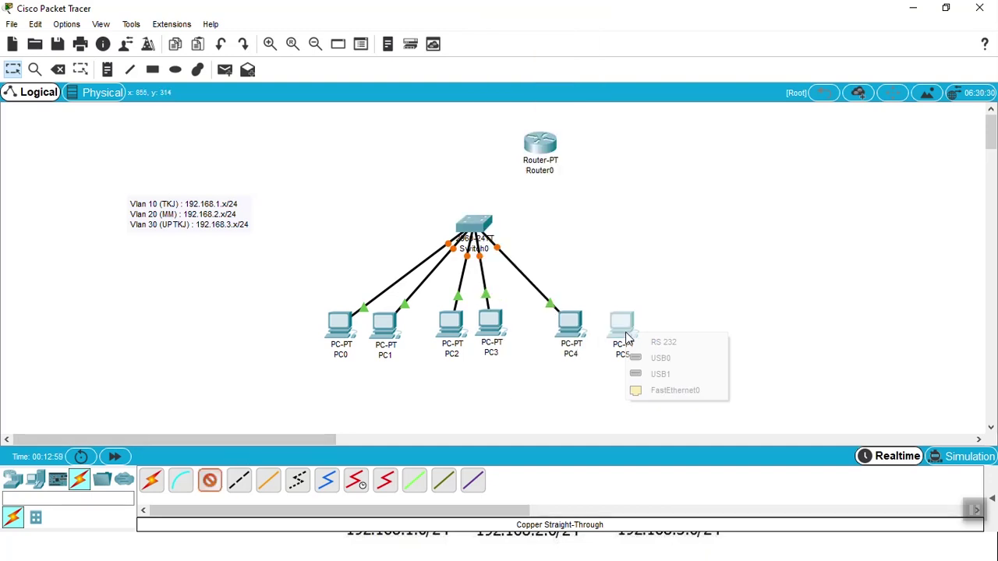
pyautogui.click(647, 390)
pyautogui.click(477, 224)
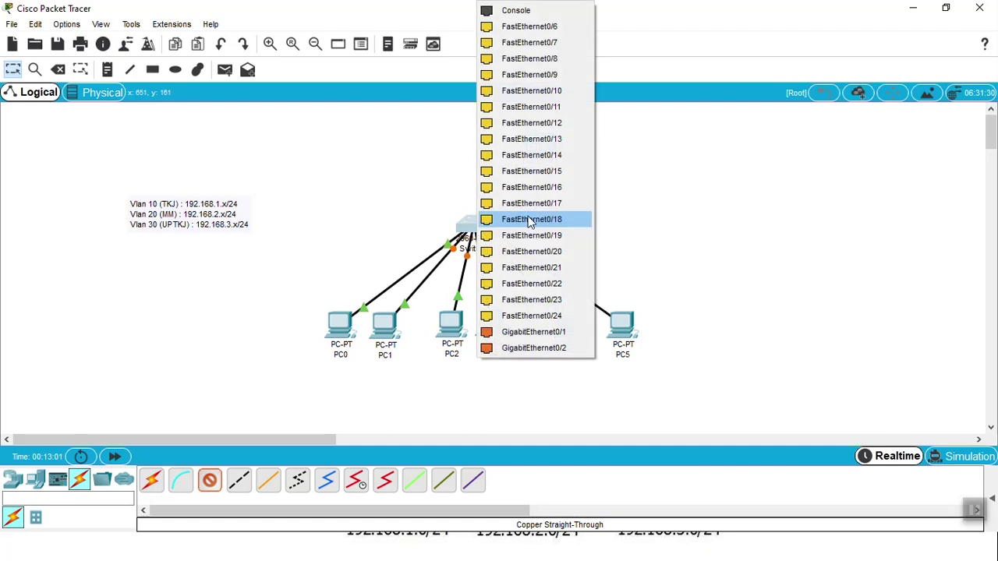
pyautogui.click(553, 28)
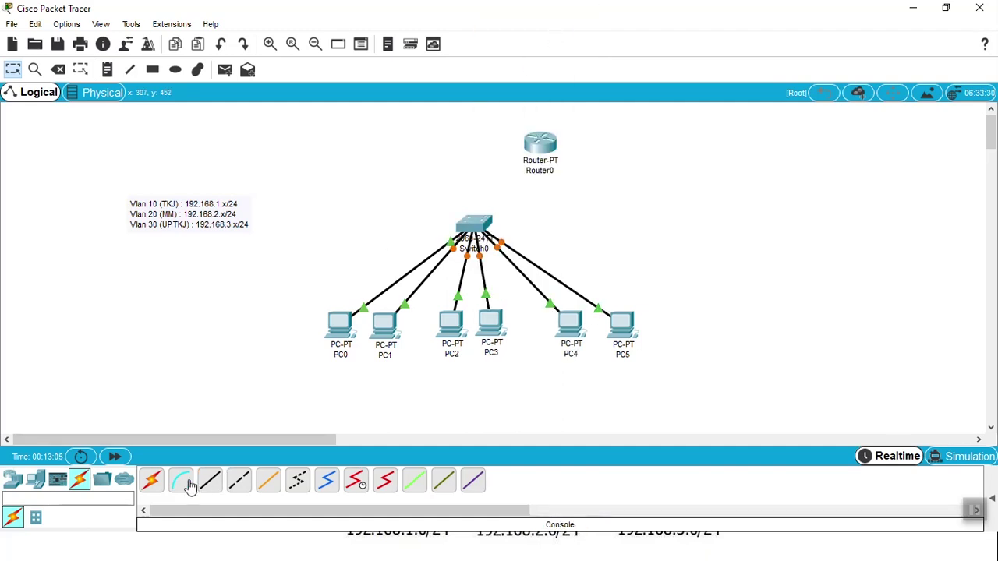
# - Connect FastEthernet0/10 on Switch0 to FastEthernet0/0 on Router0 with a copper straight-through cable
pyautogui.click(158, 485)
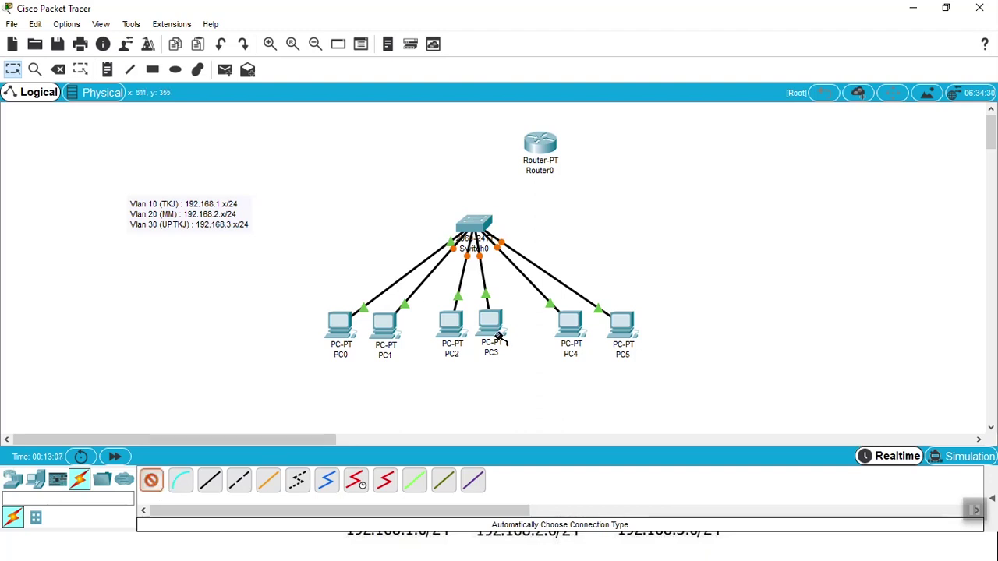
pyautogui.click(212, 487)
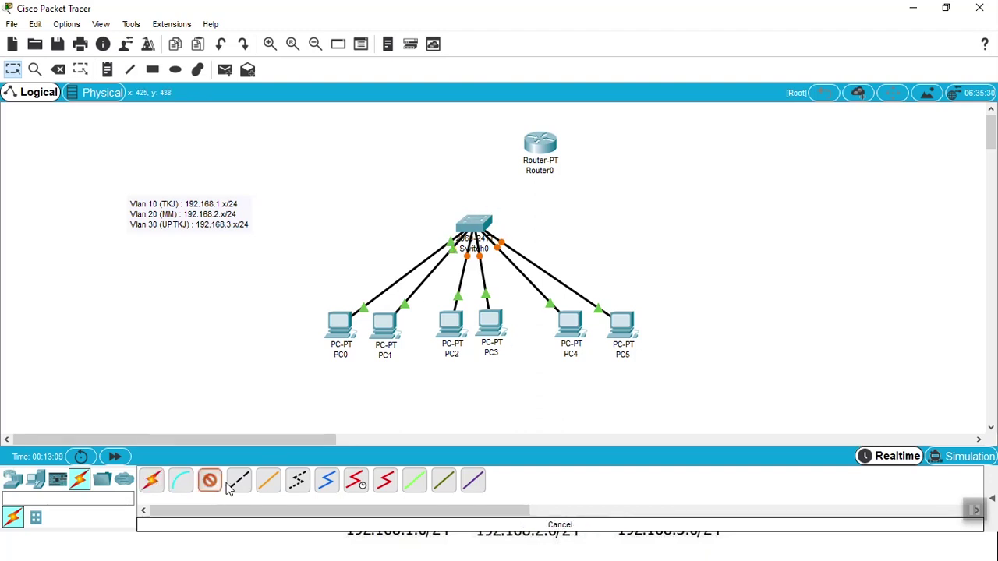
pyautogui.click(473, 225)
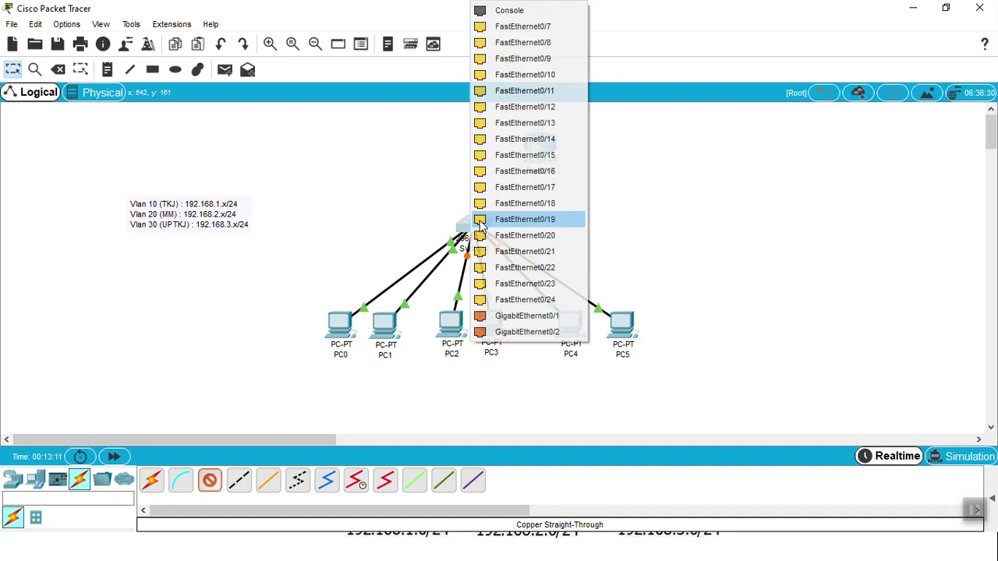
pyautogui.click(551, 74)
pyautogui.click(539, 145)
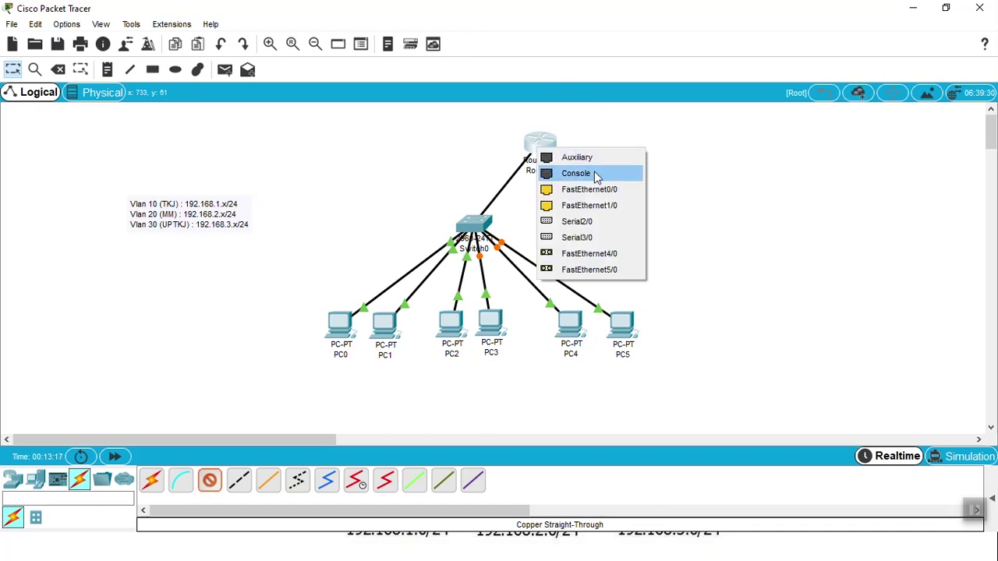
pyautogui.click(604, 194)
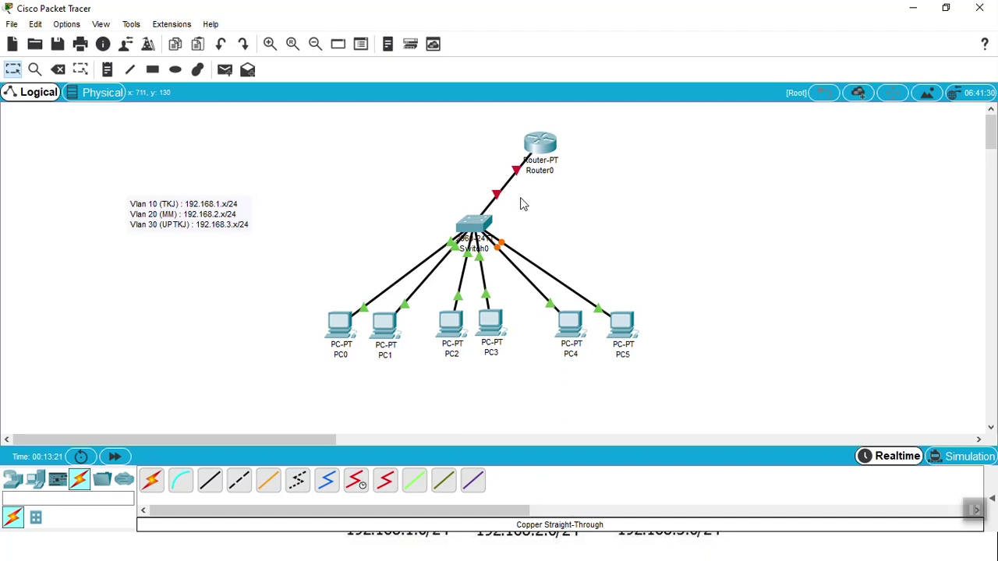
# - Turn on the port status of Router0's FastEthernet0/0 interface and close the router's window
pyautogui.click(550, 143)
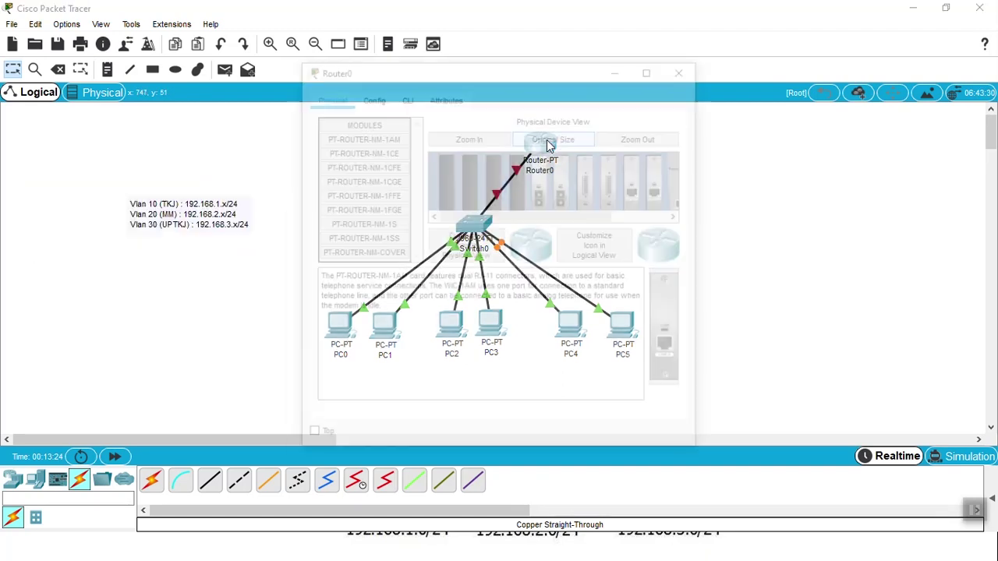
pyautogui.click(384, 99)
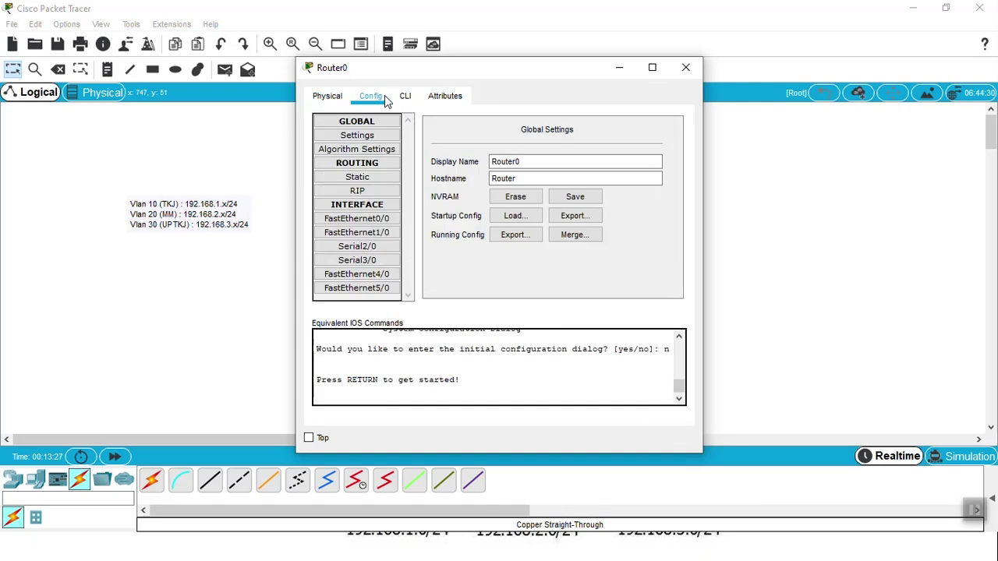
pyautogui.click(377, 220)
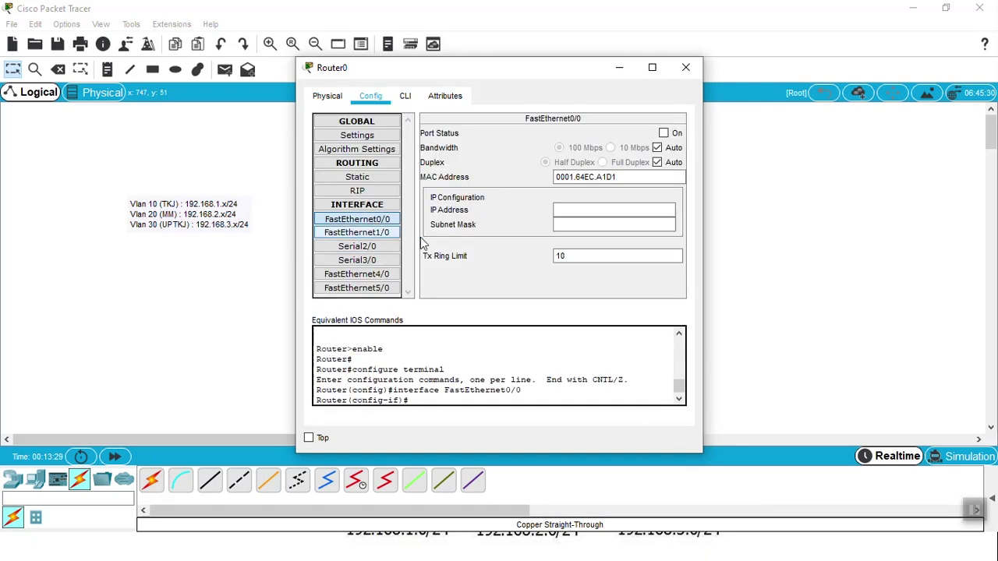
pyautogui.click(663, 134)
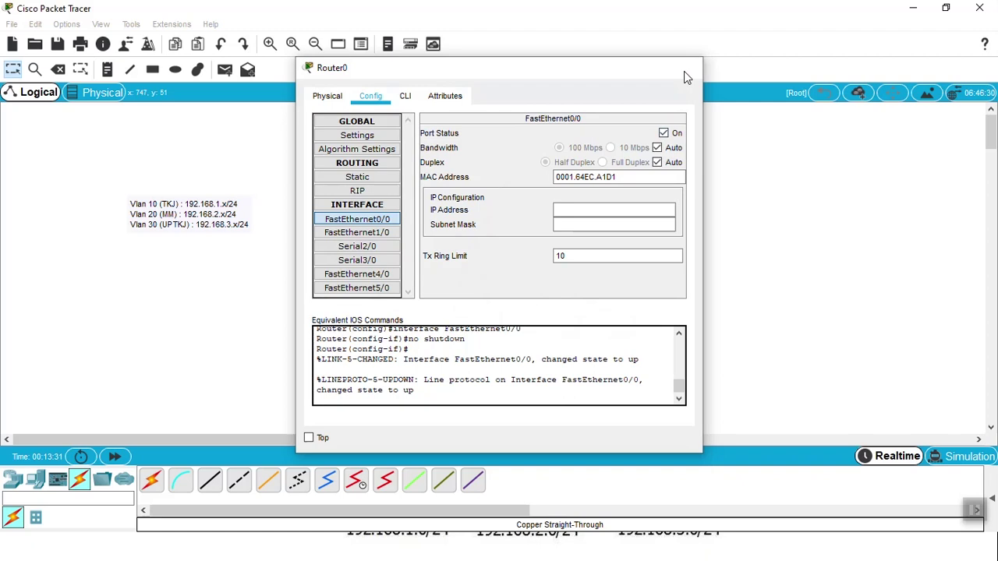
pyautogui.click(685, 68)
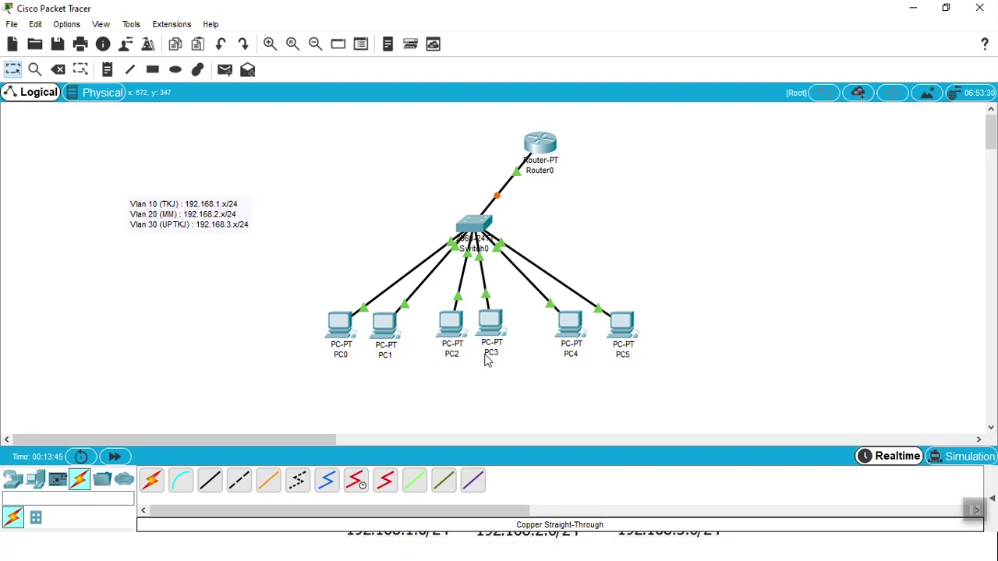
# - Spread the PCs below the switch into three clearly separated pairs: PC0 and PC1, PC2 and PC3, PC4 and PC5
pyautogui.moveTo(303, 293); pyautogui.dragTo(418, 399)
pyautogui.moveTo(389, 336); pyautogui.dragTo(310, 341)
pyautogui.click(423, 341)
pyautogui.moveTo(425, 310); pyautogui.dragTo(519, 380)
pyautogui.moveTo(489, 336); pyautogui.dragTo(468, 337)
pyautogui.moveTo(528, 316); pyautogui.dragTo(655, 332)
pyautogui.click(535, 349)
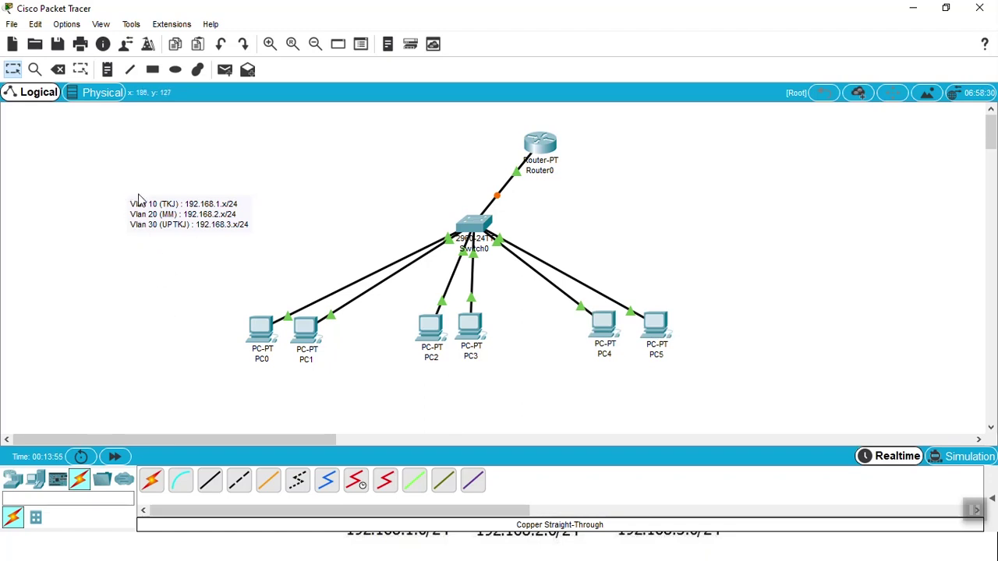
# - Ping 192.168.1.3 from PC0's Command Prompt to test connectivity within VLAN 10
pyautogui.click(262, 334)
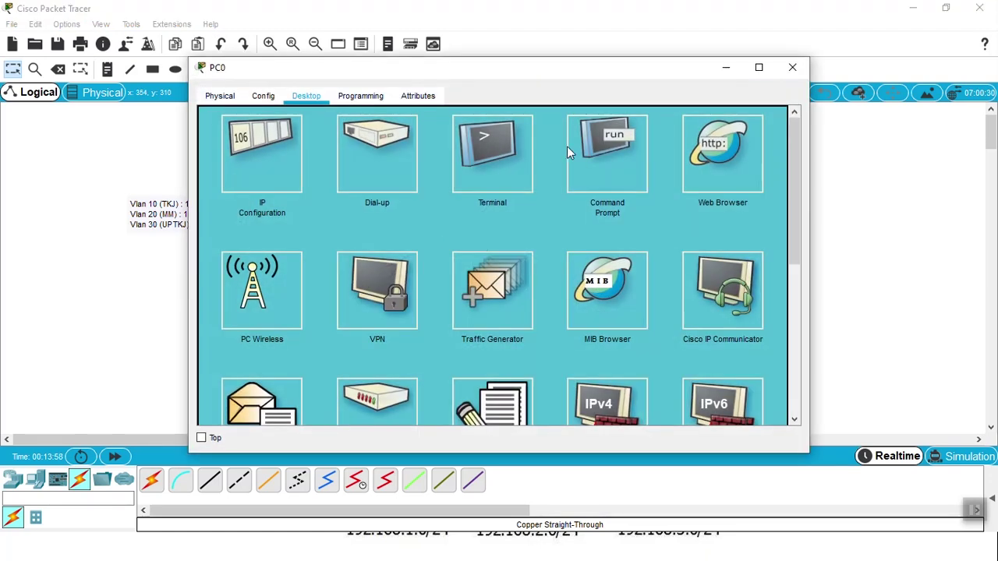
pyautogui.click(606, 162)
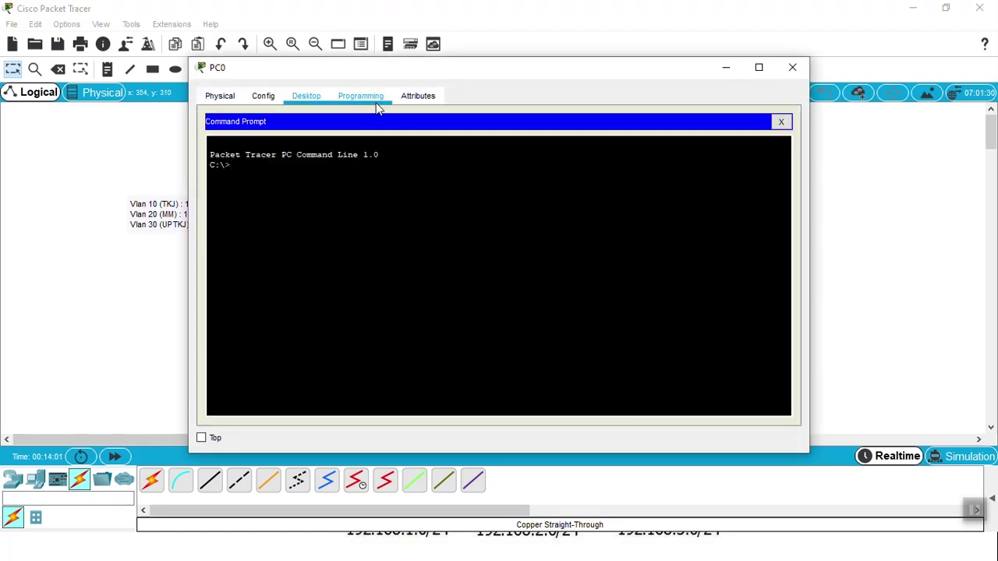
pyautogui.moveTo(305, 75); pyautogui.dragTo(786, 170)
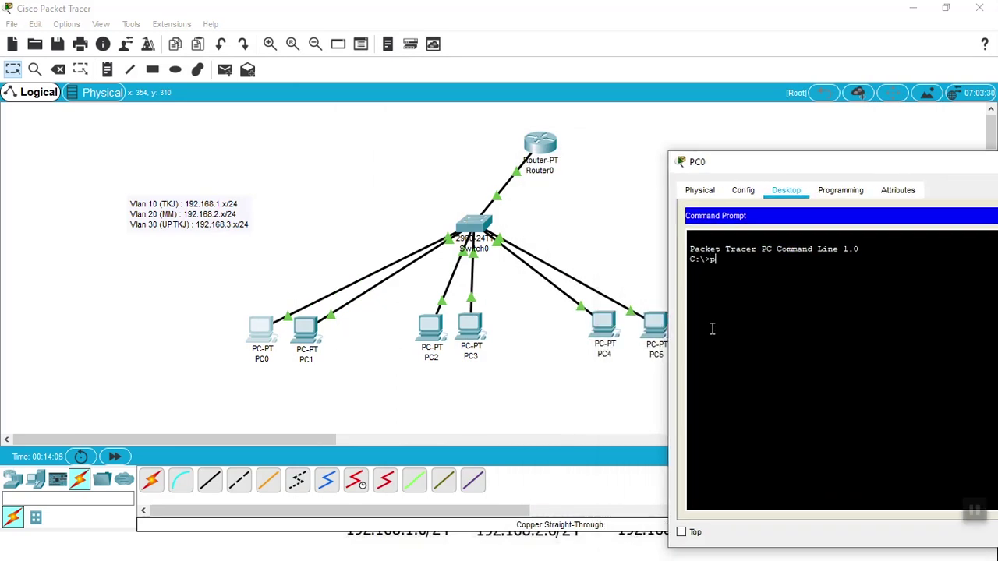
pyautogui.write('ping')
pyautogui.write('.168.1.3')
pyautogui.press('Return')
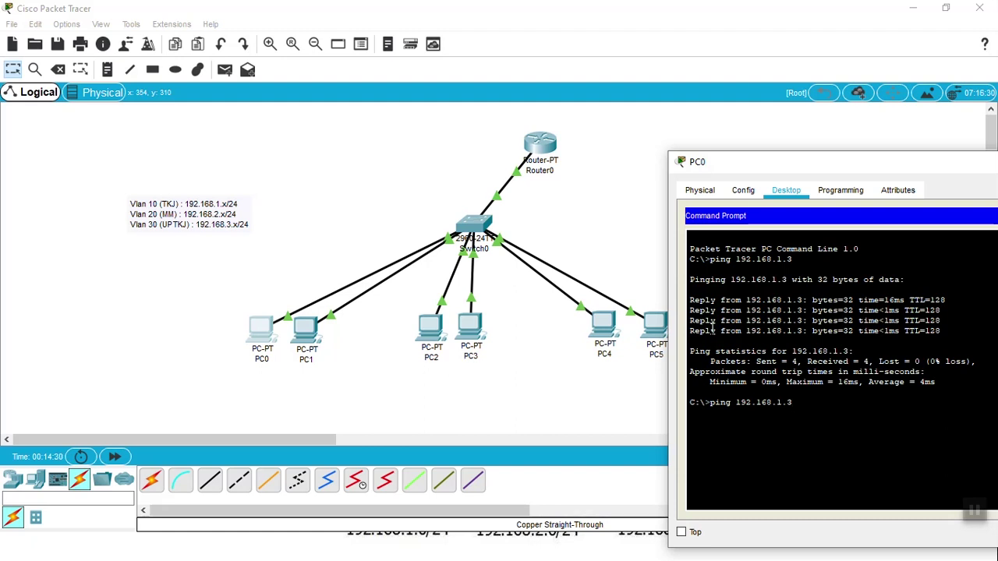
# - Ping 192.168.2.2 from PC0 to test connectivity to VLAN 20 and close PC0's window
pyautogui.write('2.2')
pyautogui.press('Return')
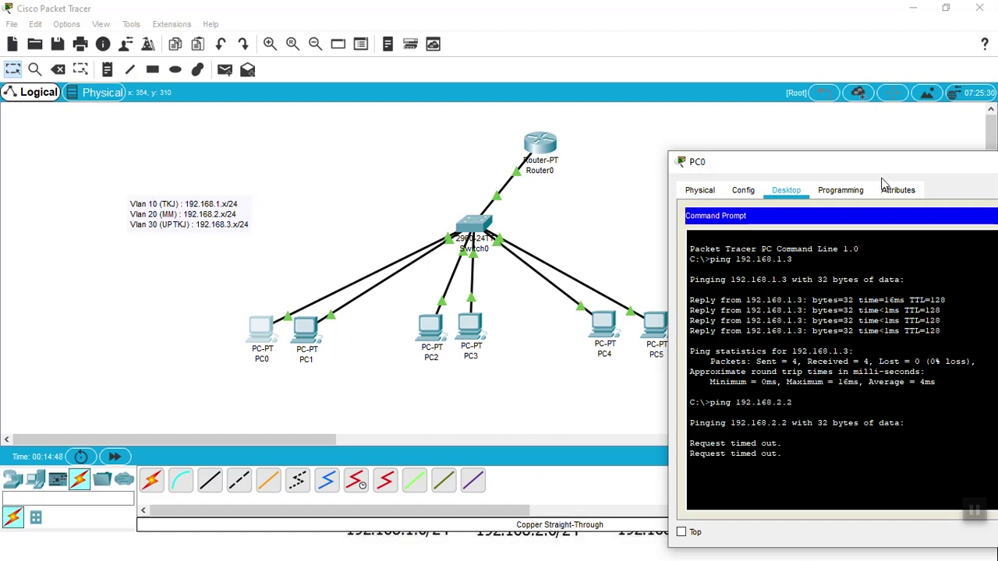
pyautogui.moveTo(868, 165); pyautogui.dragTo(281, 164)
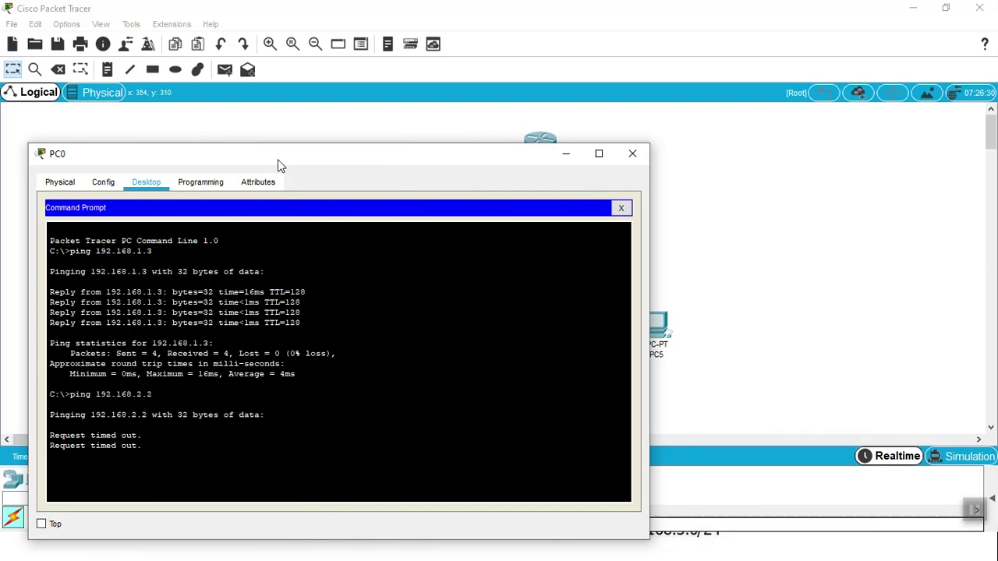
pyautogui.click(633, 158)
# - Ping 192.168.1.3 from PC5's Command Prompt to test connectivity to VLAN 10 and close PC5's window
pyautogui.click(671, 334)
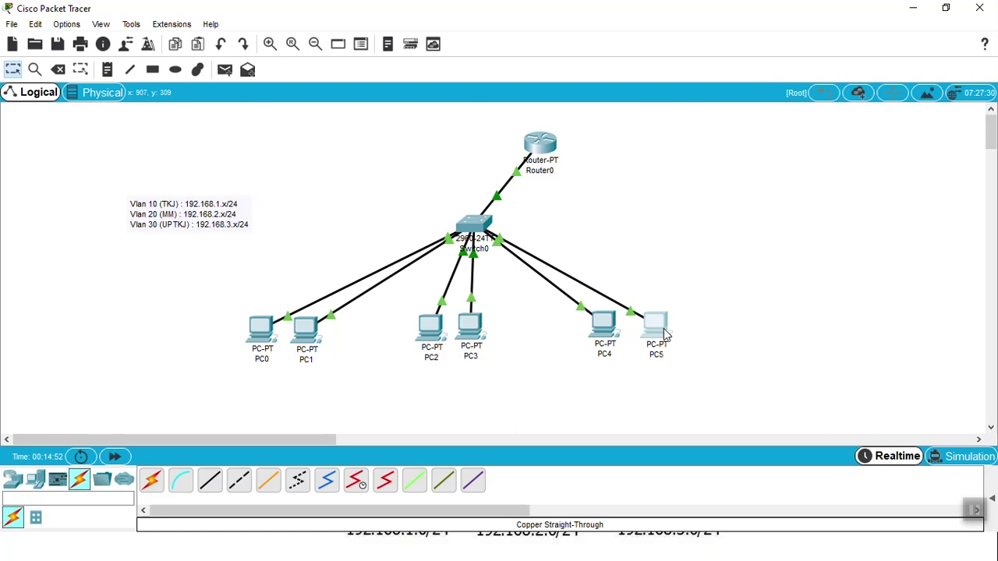
pyautogui.click(610, 160)
pyautogui.moveTo(320, 75); pyautogui.dragTo(683, 128)
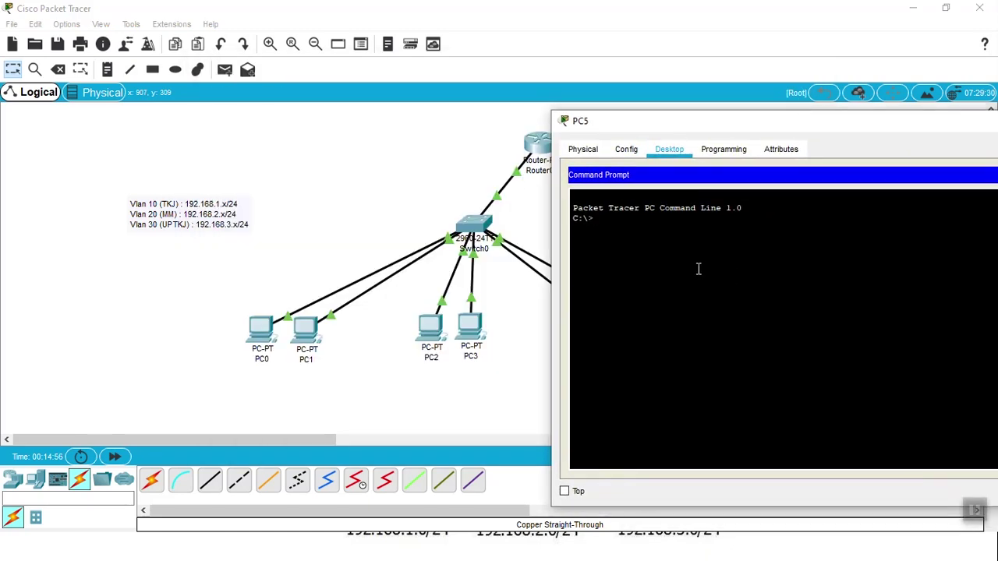
pyautogui.write('ping 192.168.1.')
pyautogui.write('3')
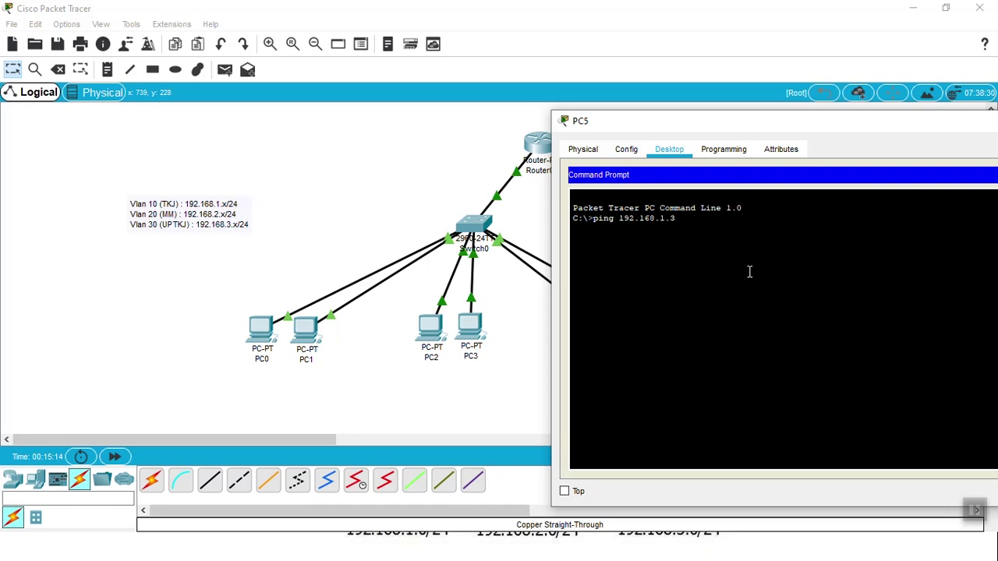
pyautogui.press('Return')
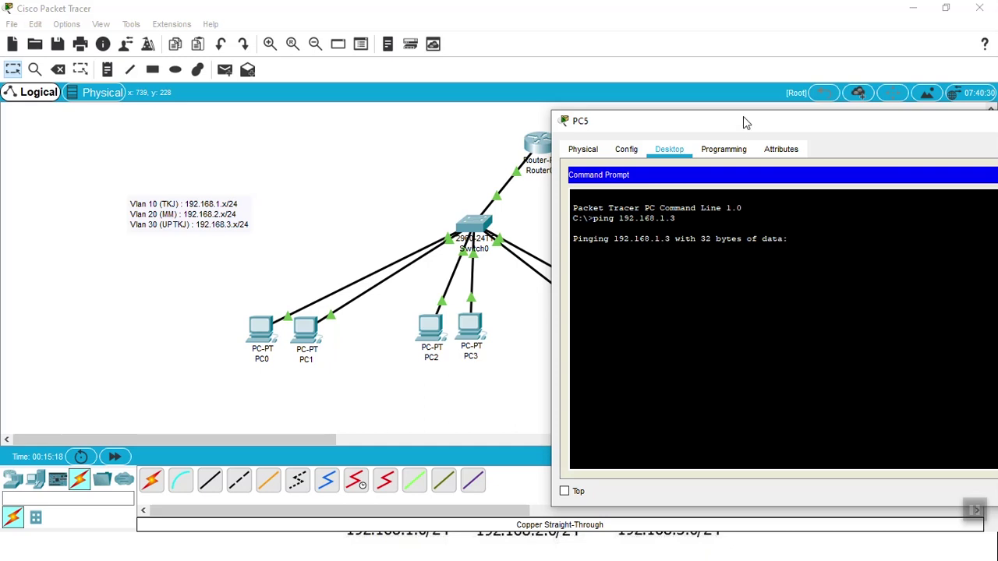
pyautogui.moveTo(743, 122); pyautogui.dragTo(436, 207)
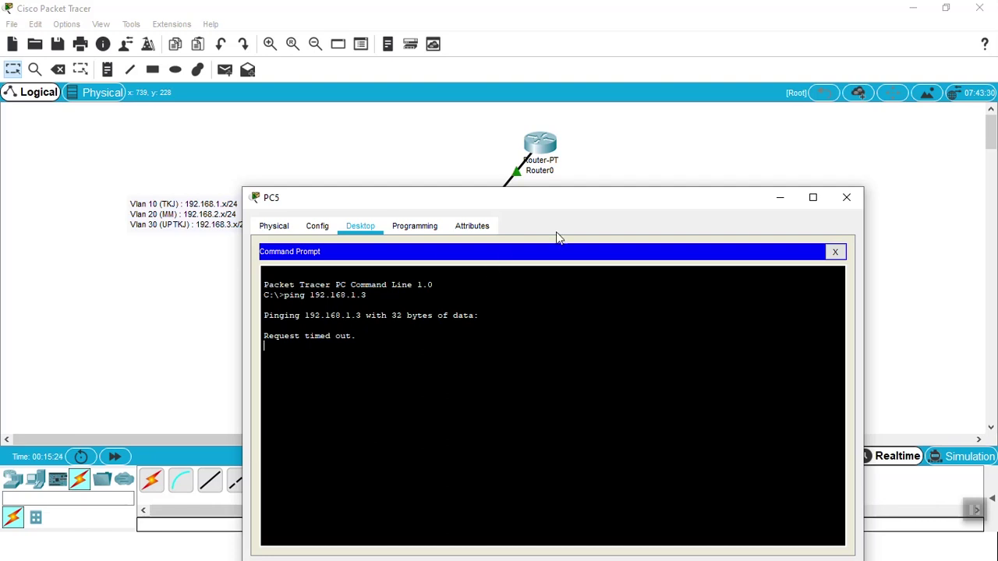
pyautogui.click(846, 197)
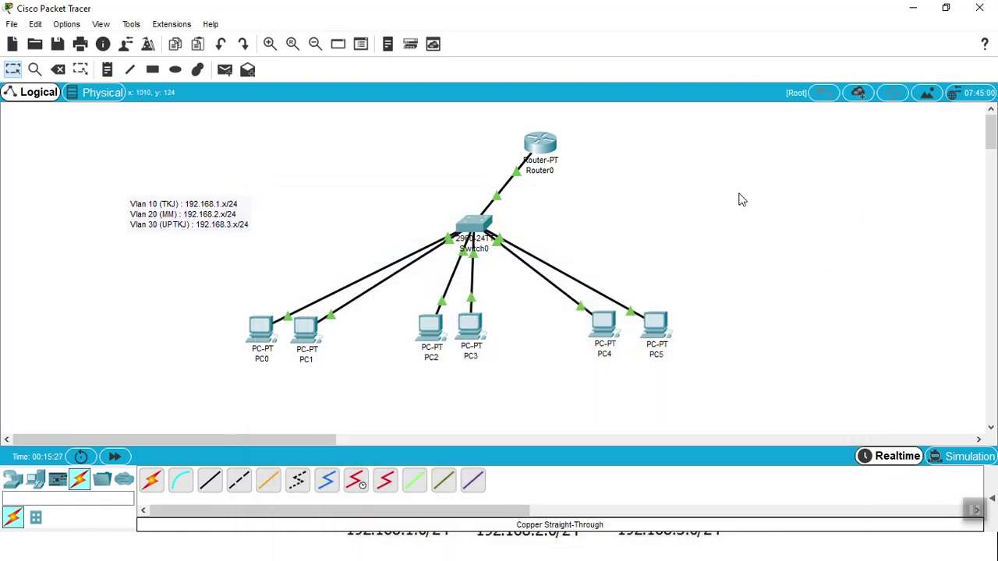
# - In Router0's command line, exit the interface configuration back to privileged mode and re-enter global configuration with conf t
pyautogui.click(540, 143)
pyautogui.click(404, 96)
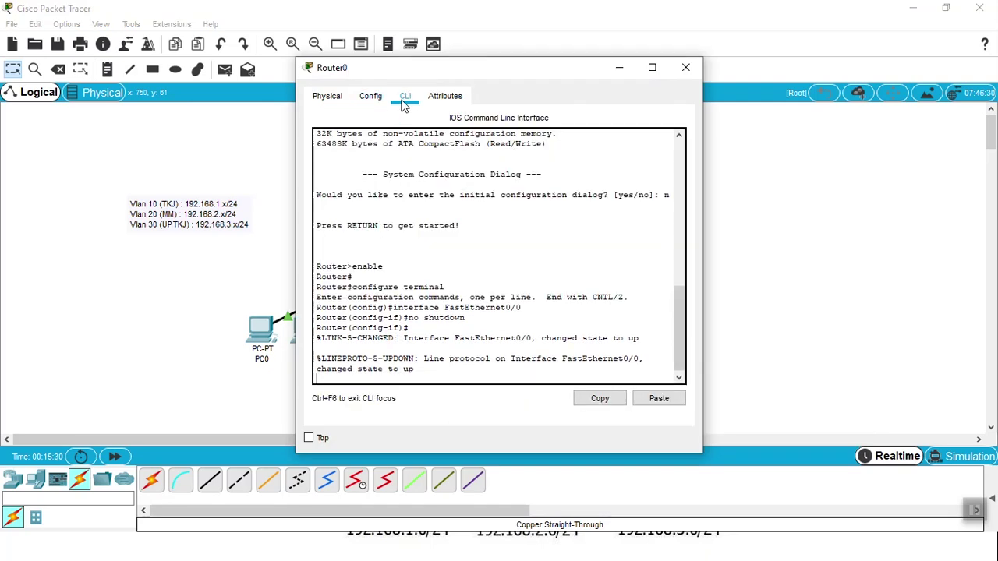
pyautogui.press('Return')
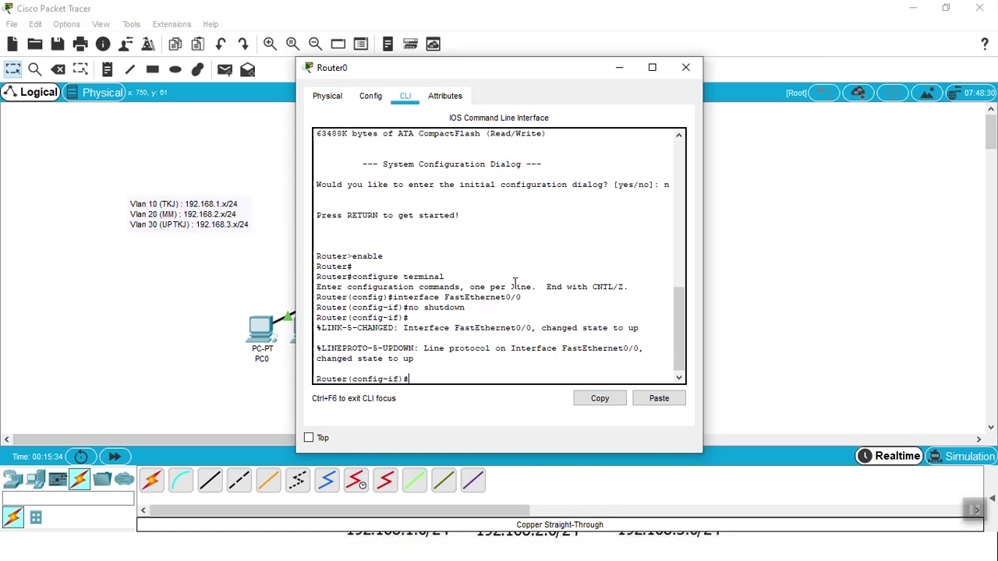
pyautogui.write('ex')
pyautogui.press('Return')
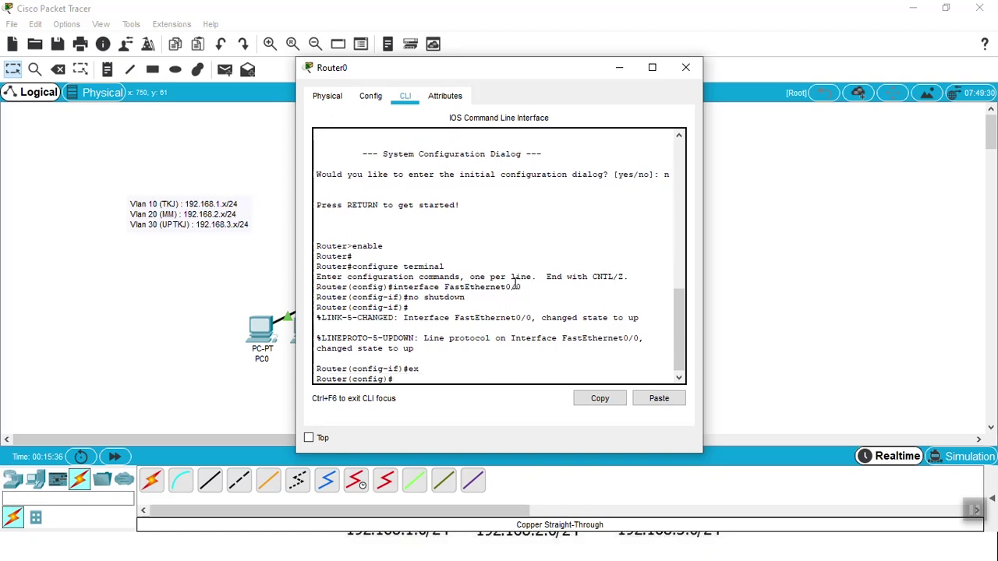
pyautogui.write('ex')
pyautogui.press('Return')
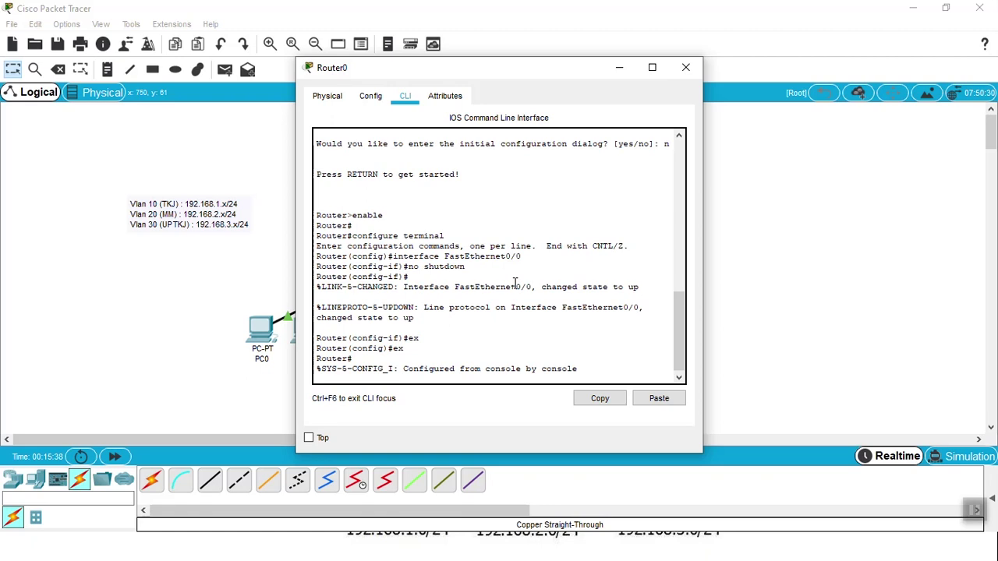
pyautogui.press('Return')
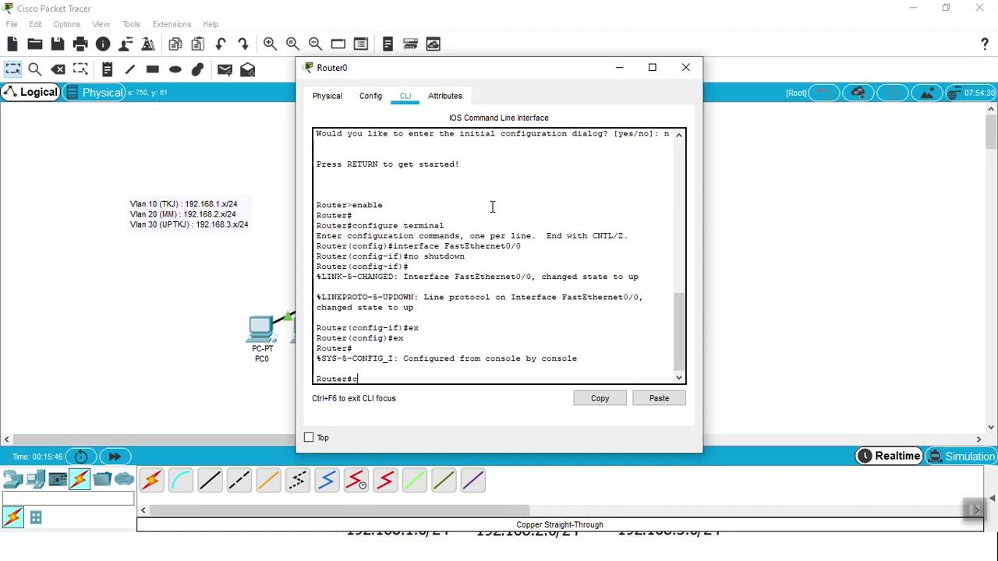
pyautogui.write('onf t')
pyautogui.press('Return')
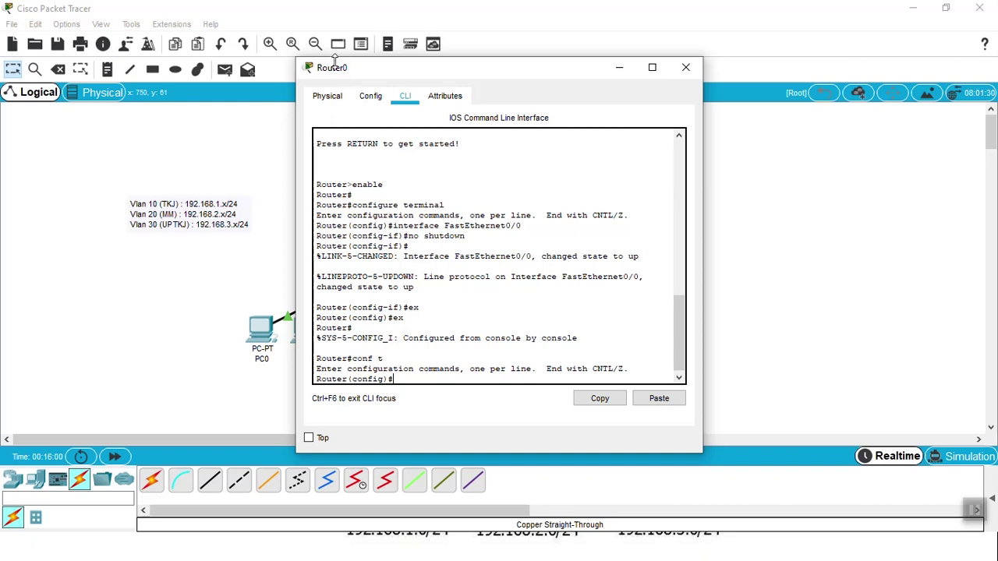
# - Create subinterface fa 0/0.10 on Router0, keeping the router's window clear of the VLAN notes
pyautogui.moveTo(347, 79); pyautogui.dragTo(630, 59)
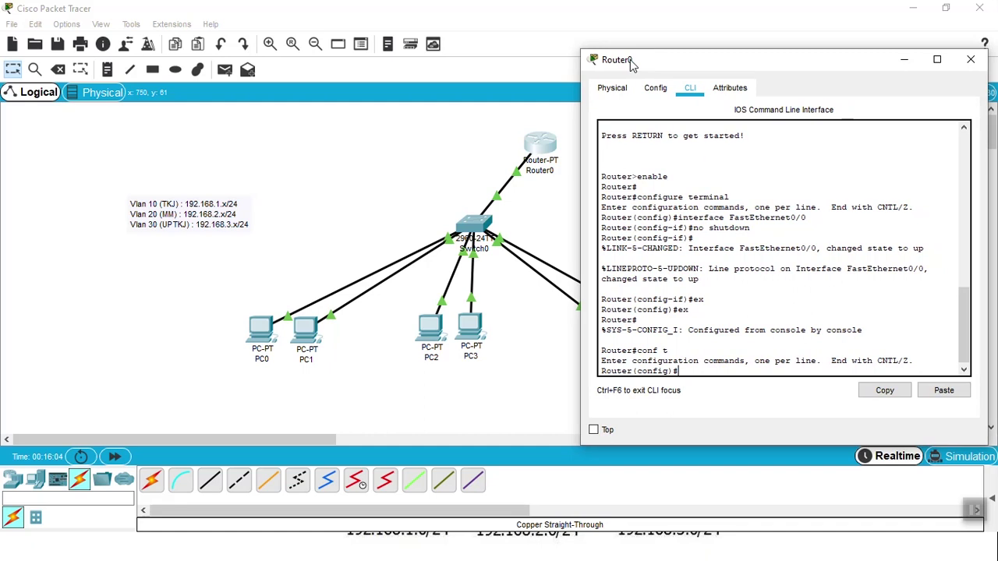
pyautogui.write('t fa 0/0.10')
pyautogui.press('Return')
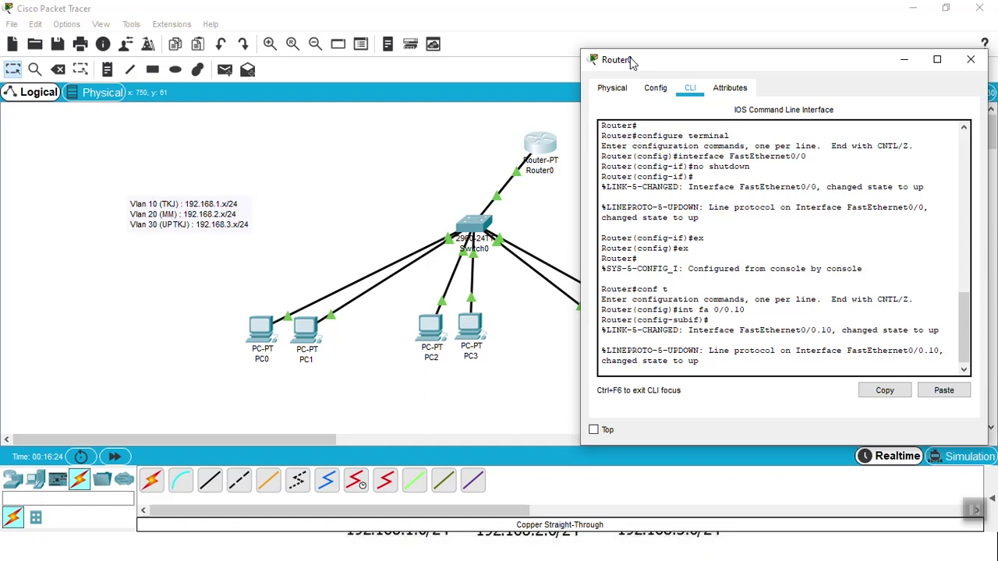
pyautogui.press('Return')
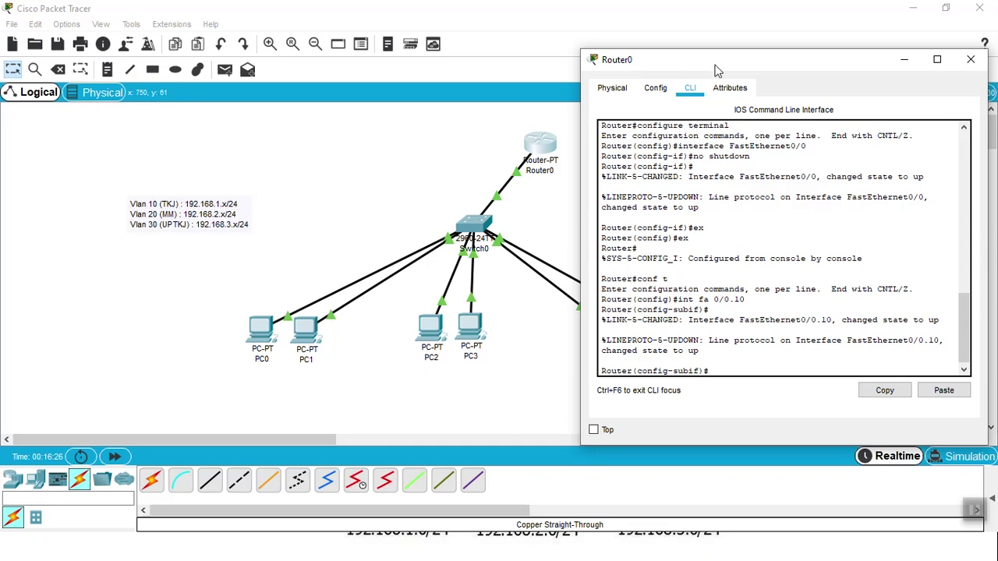
pyautogui.moveTo(679, 299); pyautogui.dragTo(751, 300)
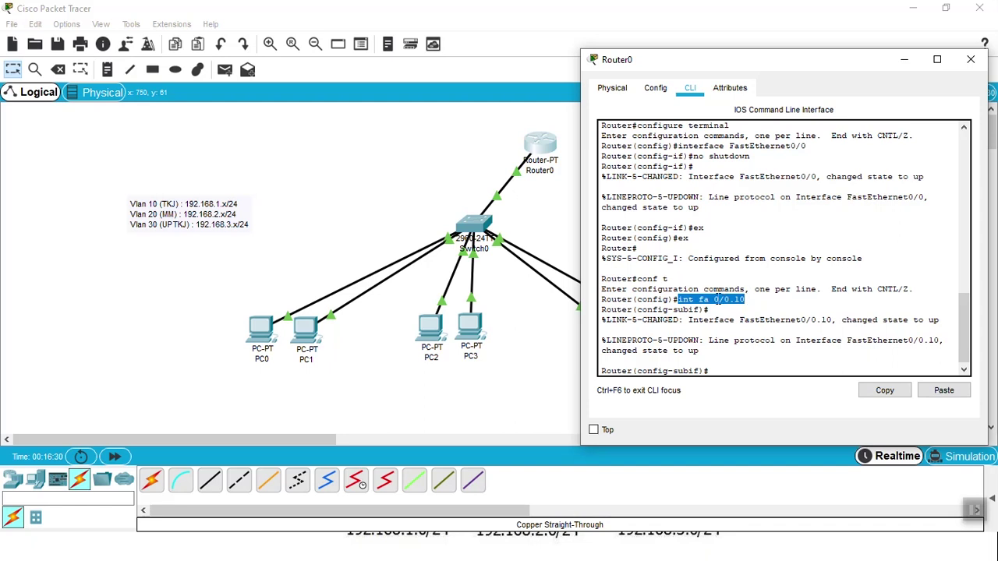
pyautogui.click(789, 375)
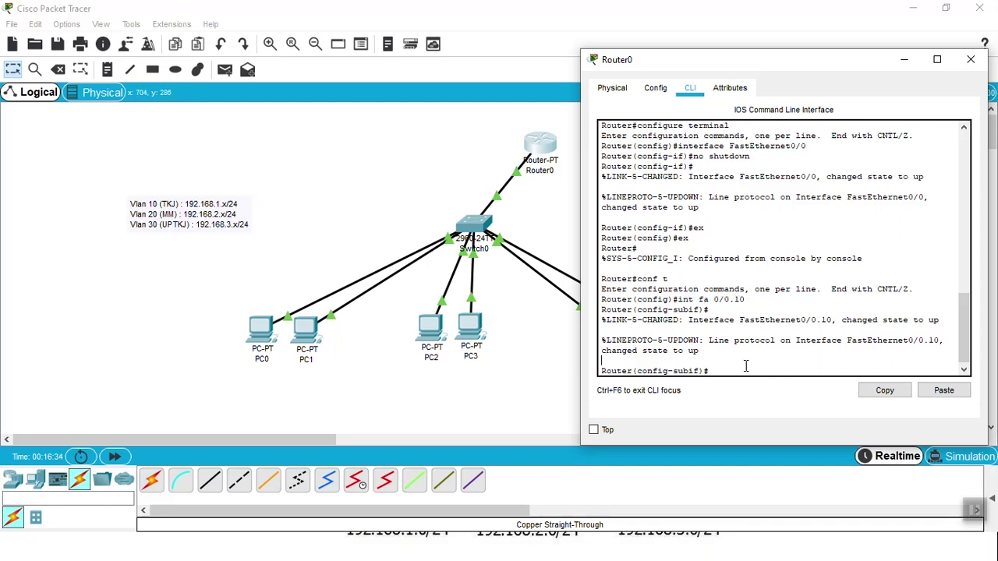
# - Set the encapsulation of Router0's subinterface fa 0/0.10 to dot1q 10
pyautogui.write('encapsulation do')
pyautogui.write('tion dot')
pyautogui.write('1q')
pyautogui.write(' 1')
pyautogui.write('0')
pyautogui.press('Return')
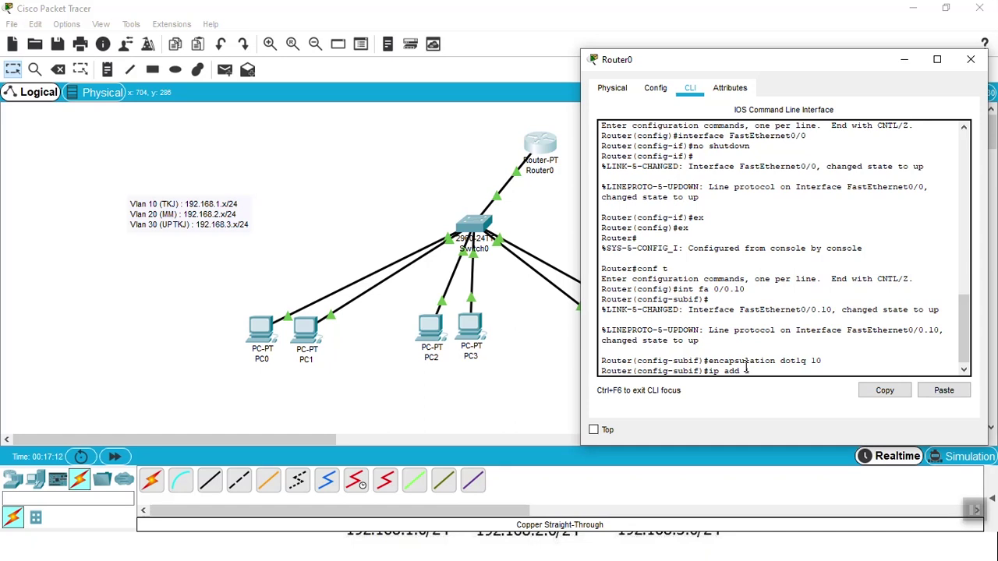
# - Assign IP address 192.168.1.1 with mask 255.255.255.0 to subinterface fa 0/0.10 and exit the subinterface configuration
pyautogui.write('.')
pyautogui.write('168')
pyautogui.write('1.')
pyautogui.write('.')
pyautogui.write('1 2')
pyautogui.write('55.255.')
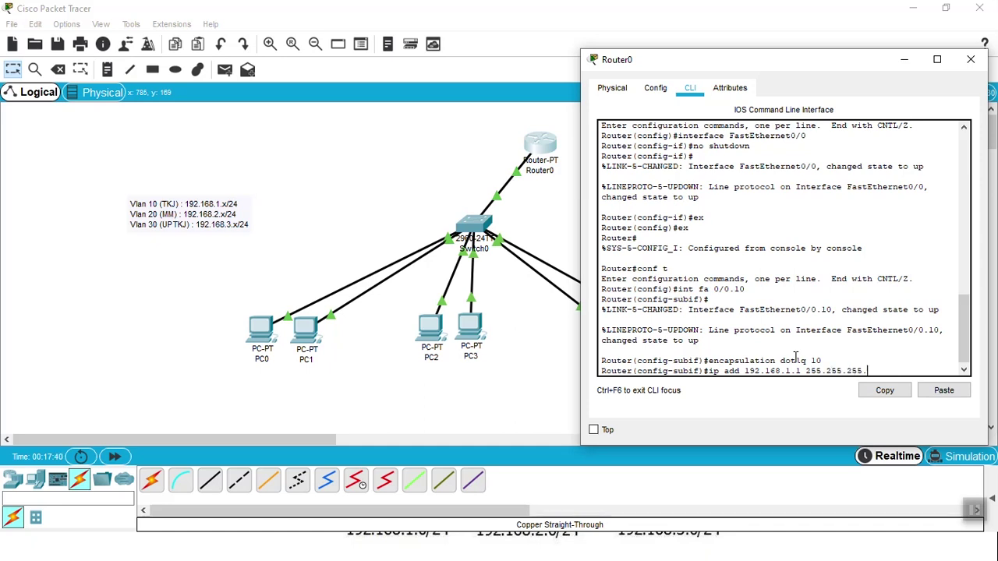
pyautogui.write('0')
pyautogui.press('Return')
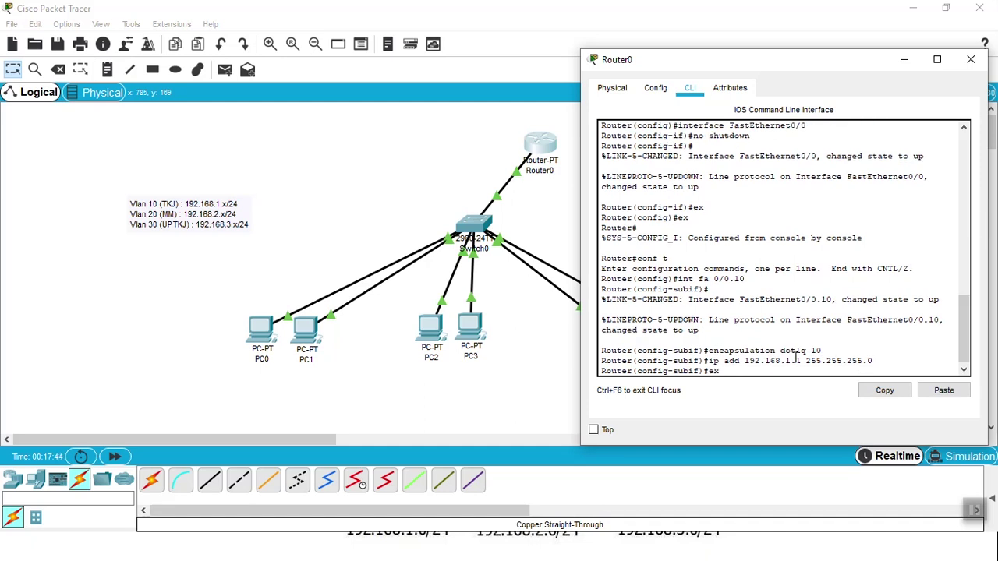
pyautogui.write('ex')
pyautogui.press('Return')
# - Create subinterface fa 0/0.20 on Router0 by reusing the earlier interface command
pyautogui.write('ex')
pyautogui.press('Up')
pyautogui.press('Up')
pyautogui.press('Up')
pyautogui.press('Up')
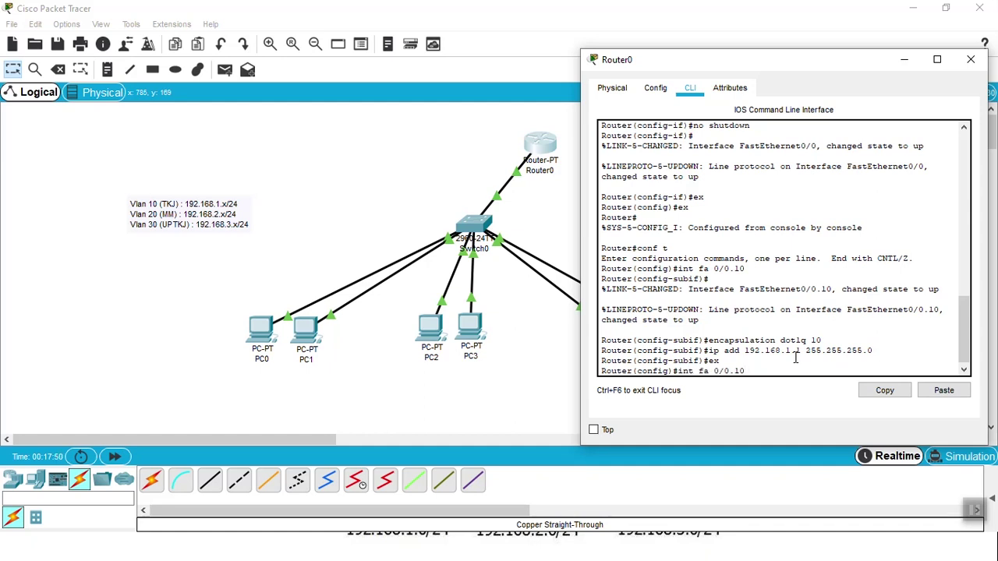
pyautogui.press('BackSpace')
pyautogui.press('BackSpace')
pyautogui.write('20')
pyautogui.press('Return')
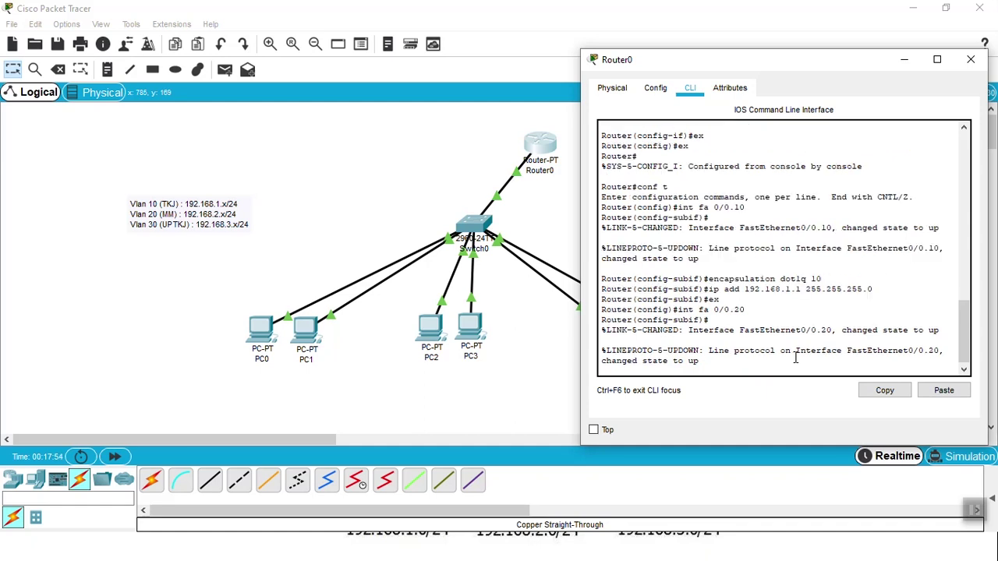
# - Set the encapsulation of Router0's subinterface fa 0/0.20 to dot1q 20
pyautogui.press('Up')
pyautogui.press('Up')
pyautogui.press('Up')
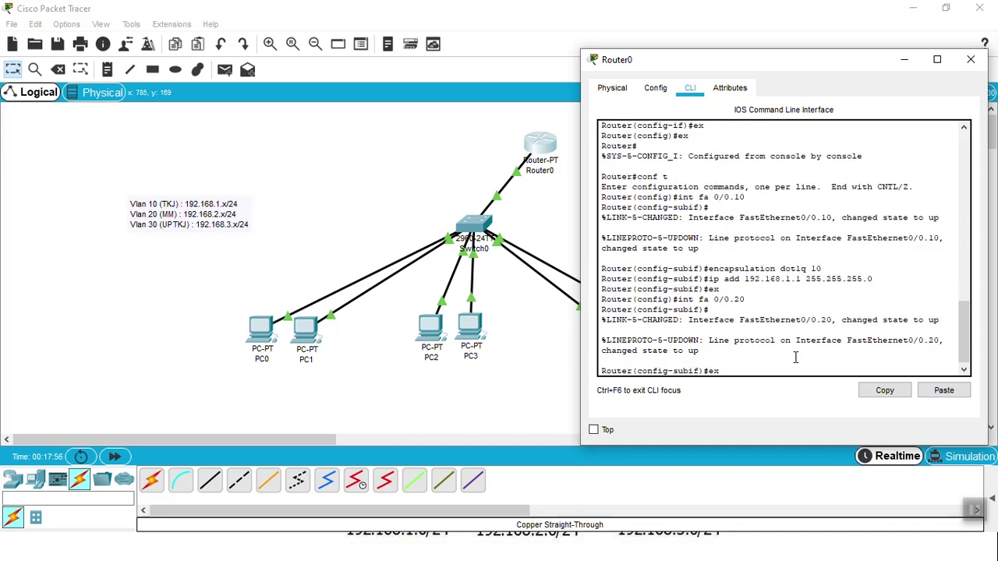
pyautogui.press('Up')
pyautogui.press('Left')
pyautogui.press('BackSpace')
pyautogui.press('Return')
# - Assign IP address 192.168.2.1 with mask 255.255.255.0 to subinterface fa 0/0.20 and exit the subinterface configuration
pyautogui.press('Up')
pyautogui.press('Up')
pyautogui.press('Up')
pyautogui.press('Up')
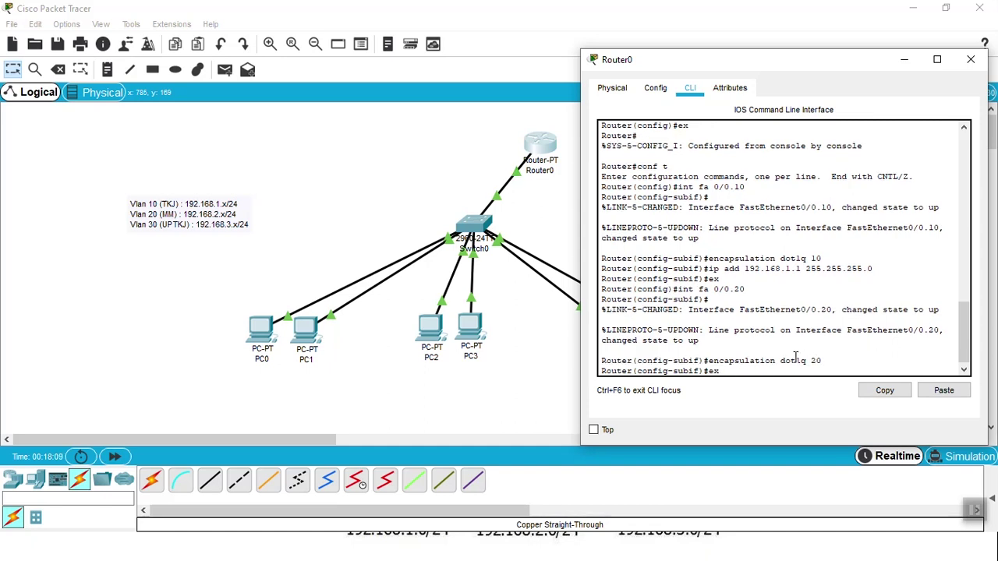
pyautogui.press('Left')
pyautogui.press('Left')
pyautogui.press('Left')
pyautogui.press('Left')
pyautogui.press('Left')
pyautogui.press('Left')
pyautogui.press('Left')
pyautogui.press('Left')
pyautogui.press('Left')
pyautogui.press('Left')
pyautogui.press('Left')
pyautogui.press('Left')
pyautogui.press('Left')
pyautogui.press('Left')
pyautogui.press('Left')
pyautogui.press('Left')
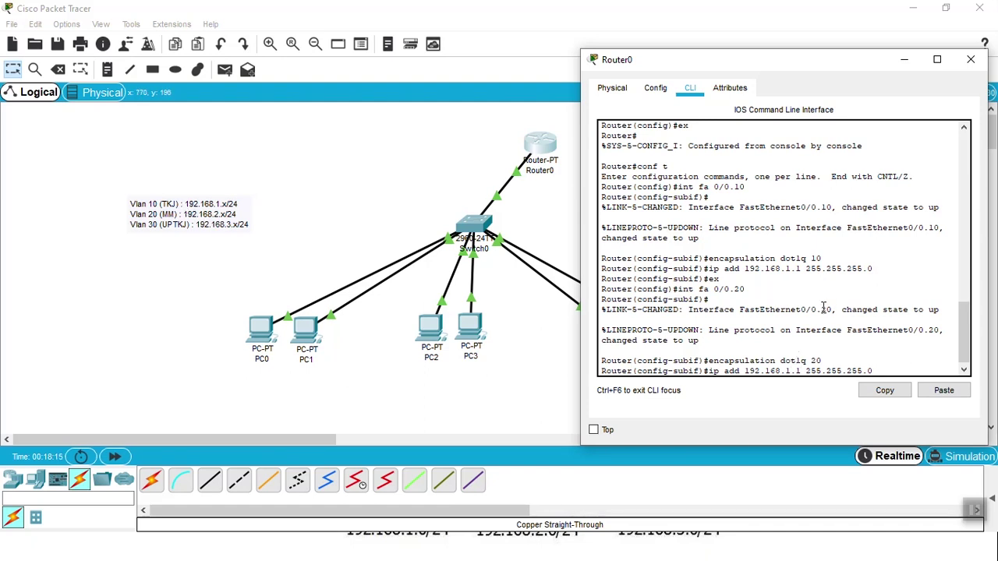
pyautogui.press('BackSpace')
pyautogui.write('2')
pyautogui.press('Return')
pyautogui.write('ex')
pyautogui.press('Return')
# - Create subinterface fa 0/0.30 on Router0 by reusing the earlier interface command
pyautogui.press('Up')
pyautogui.press('Up')
pyautogui.press('Up')
pyautogui.press('Up')
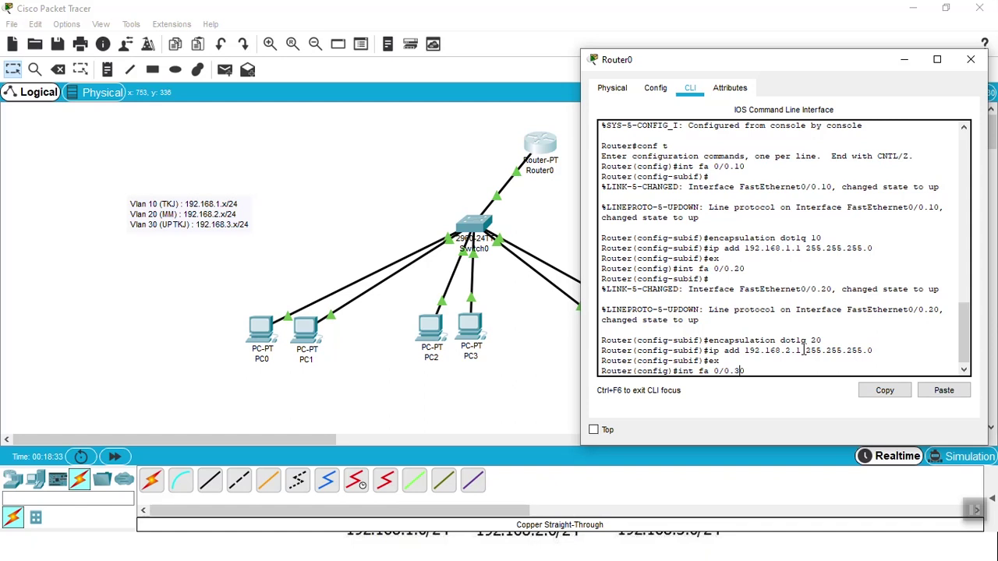
pyautogui.press('Return')
# - Set the encapsulation of Router0's subinterface fa 0/0.30 to dot1q 30
pyautogui.press('Up')
pyautogui.press('Up')
pyautogui.press('Up')
pyautogui.press('Up')
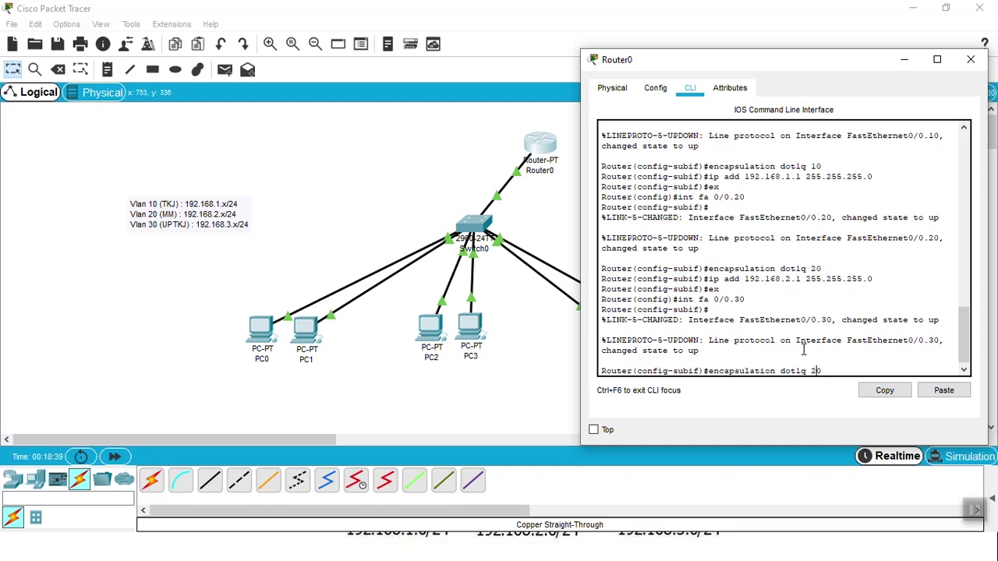
pyautogui.press('BackSpace')
pyautogui.write('3')
pyautogui.press('Return')
# - Assign IP address 192.168.3.1 with mask 255.255.255.0 to Router0's subinterface fa 0/0.30
pyautogui.press('Up')
pyautogui.press('Up')
pyautogui.press('Up')
pyautogui.press('Up')
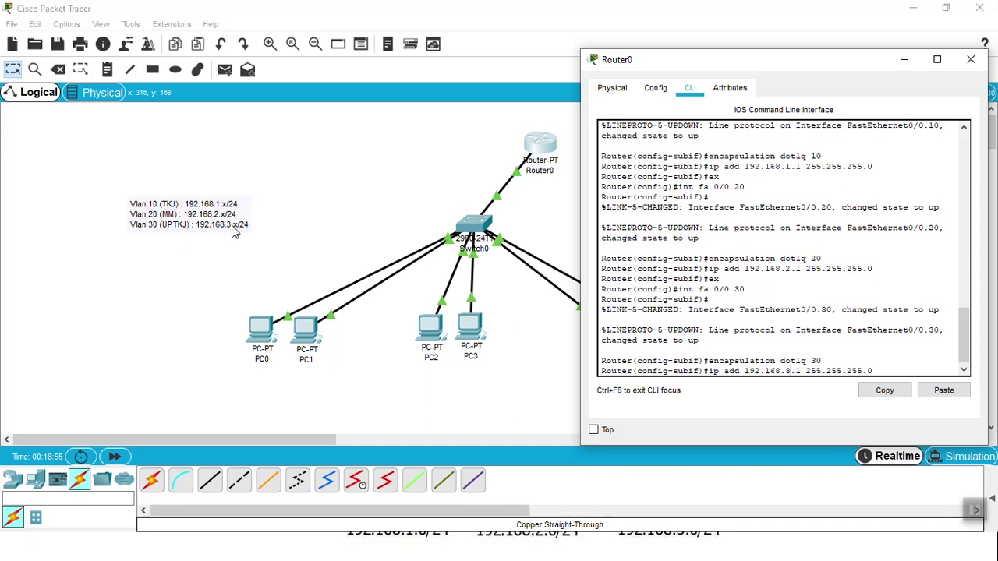
pyautogui.press('BackSpace')
pyautogui.write('3')
pyautogui.press('Return')
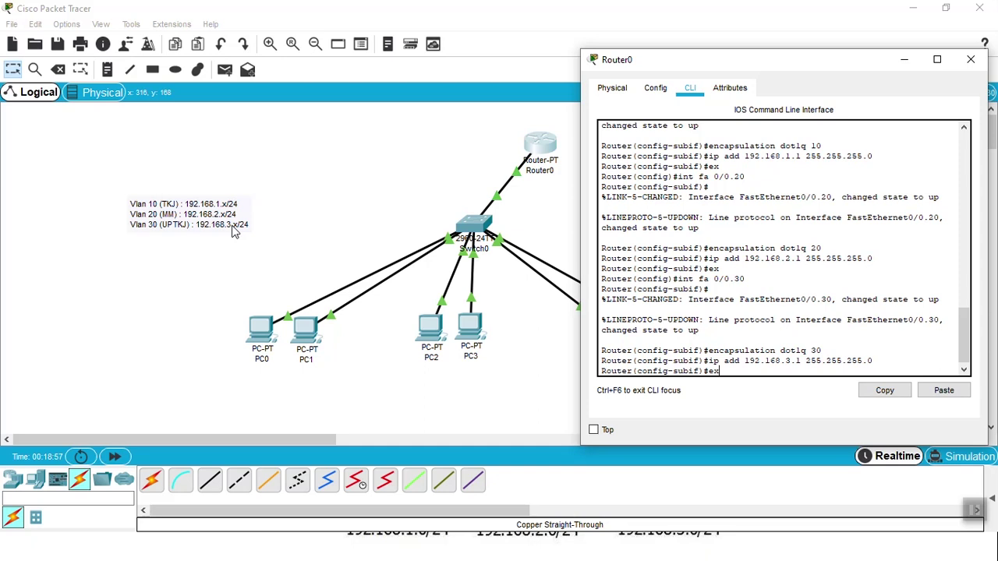
# - Exit Router0's subinterface and global configuration modes to return to the privileged EXEC prompt
pyautogui.press('Return')
pyautogui.write('ex')
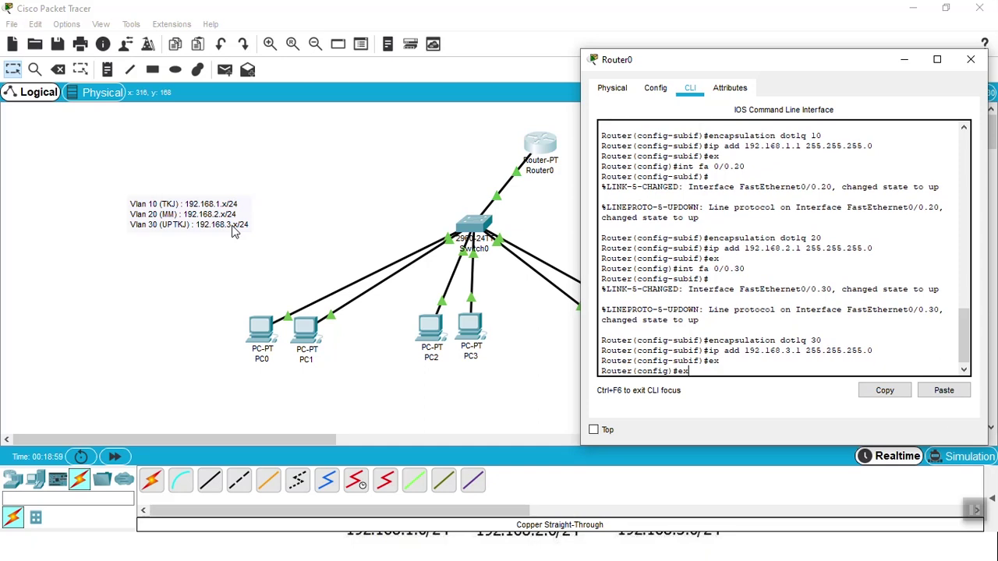
pyautogui.press('Return')
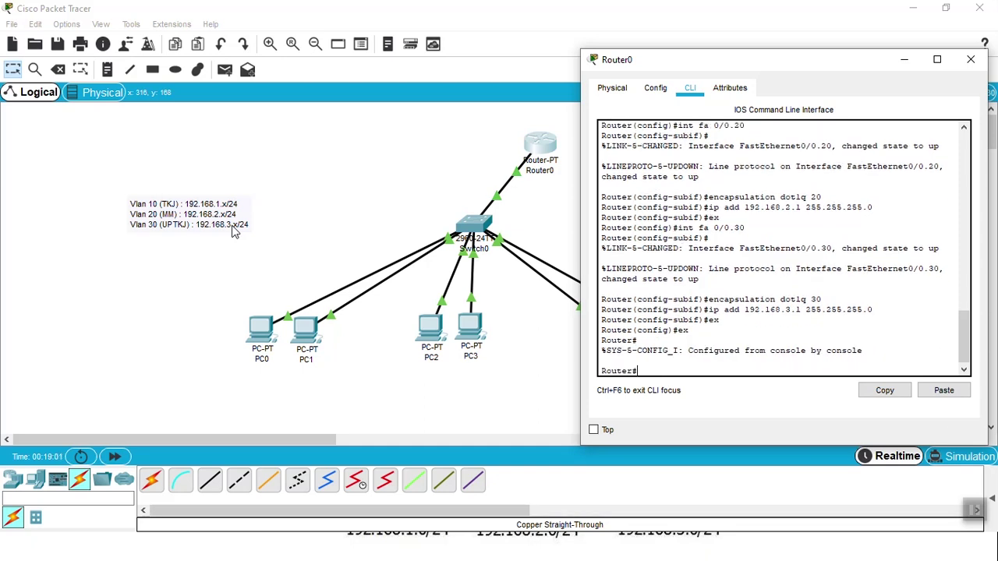
# - Ping the VLAN 10 addresses 192.168.1.1, 192.168.1.2 and 192.168.1.3 from Router0, repeating the ping to 192.168.1.3
pyautogui.write('ping 192.168.1.1')
pyautogui.press('Return')
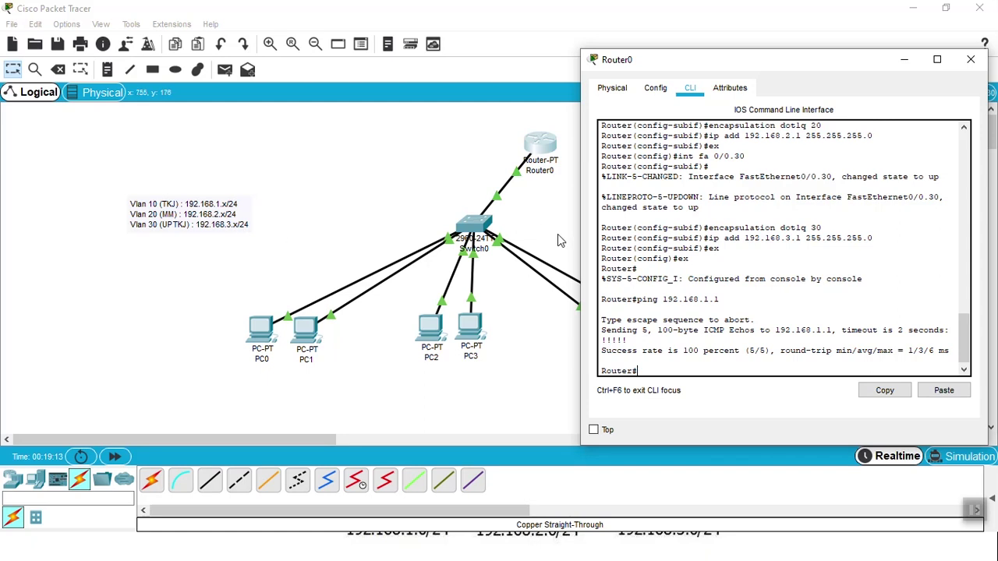
pyautogui.doubleClick(685, 351)
pyautogui.press('Up')
pyautogui.press('Return')
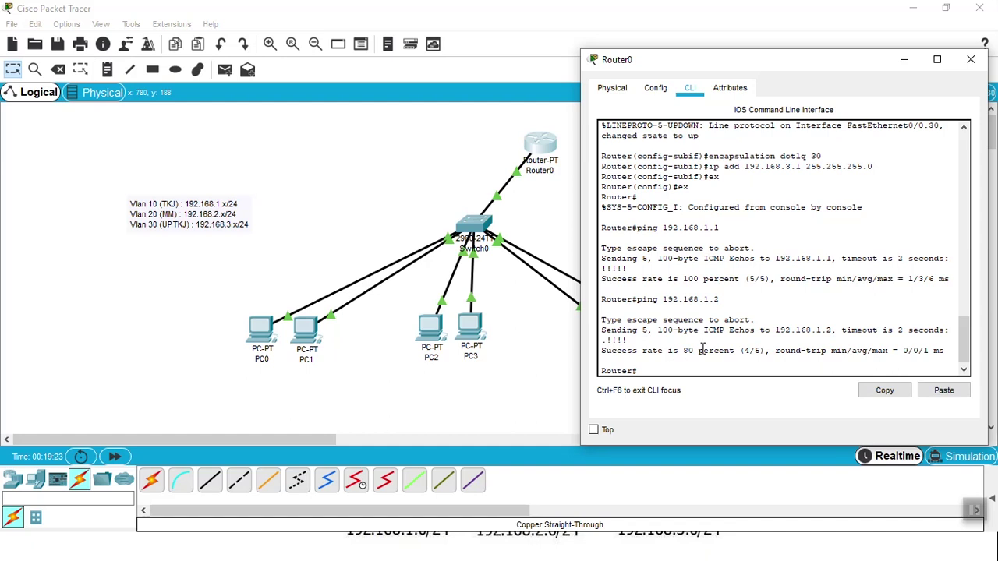
pyautogui.press('Up')
pyautogui.press('Return')
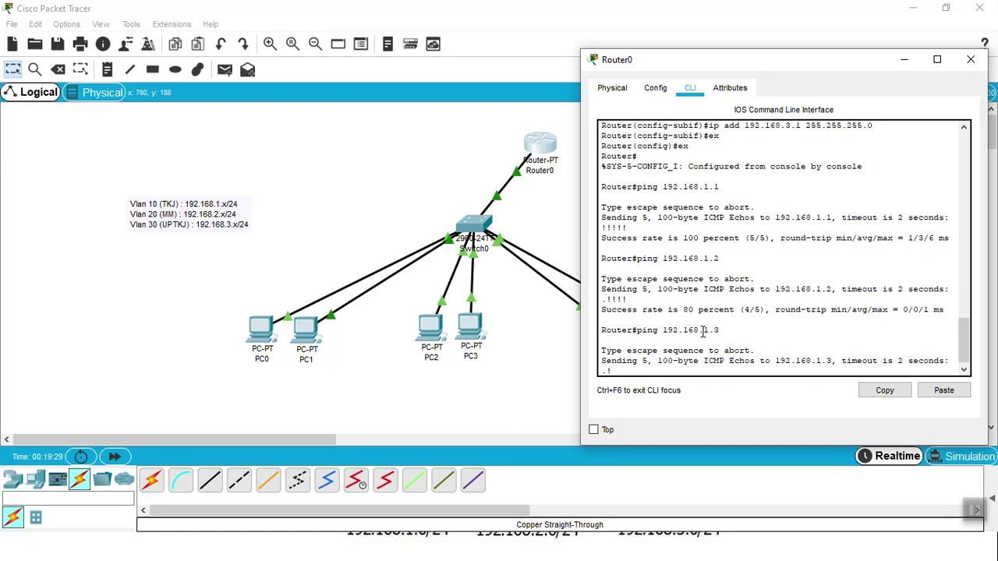
pyautogui.press('Up')
pyautogui.press('Return')
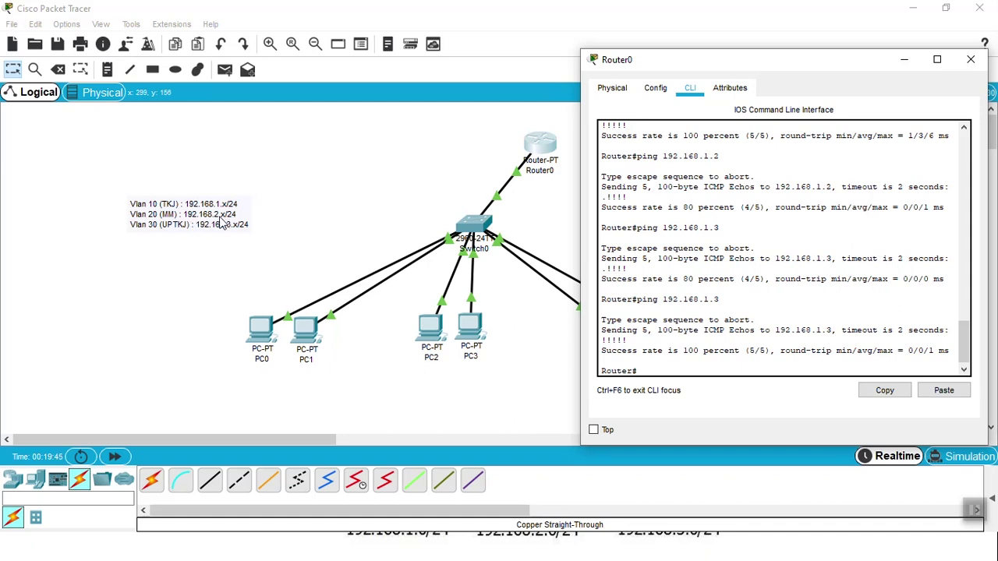
# - Ping the VLAN 20 address 192.168.2.2 twice from Router0
pyautogui.press('Up')
pyautogui.press('BackSpace')
pyautogui.press('BackSpace')
pyautogui.press('BackSpace')
pyautogui.write('2.')
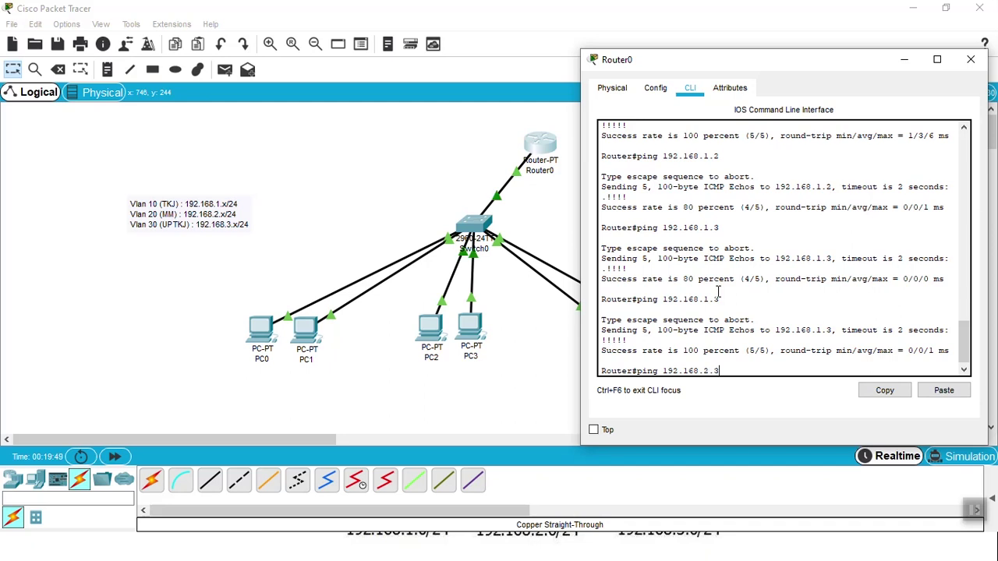
pyautogui.write('2')
pyautogui.press('Return')
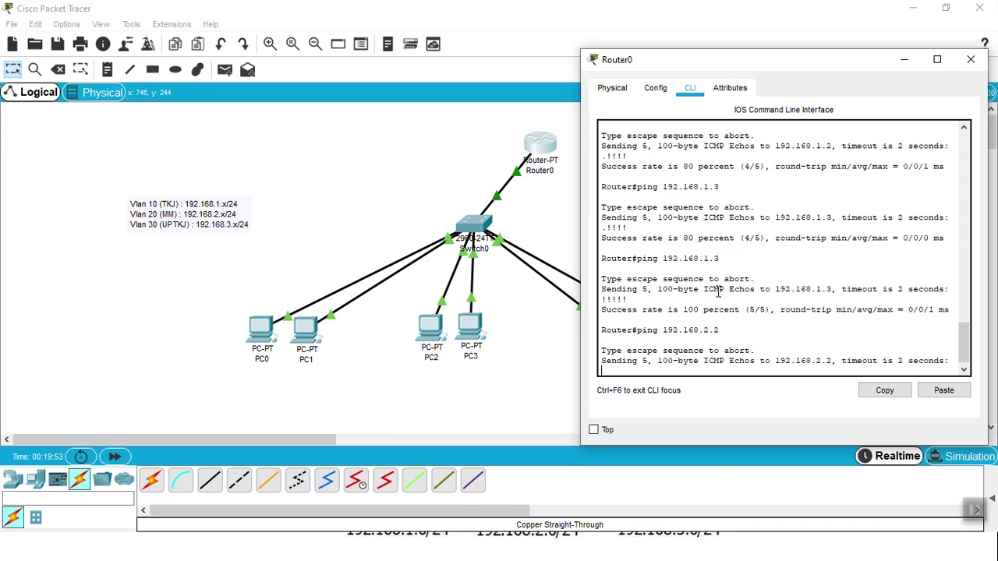
pyautogui.press('Up')
pyautogui.press('Return')
# - Ping the VLAN 20 address 192.168.2.3 twice from Router0
pyautogui.press('Up')
pyautogui.write('3')
pyautogui.press('Return')
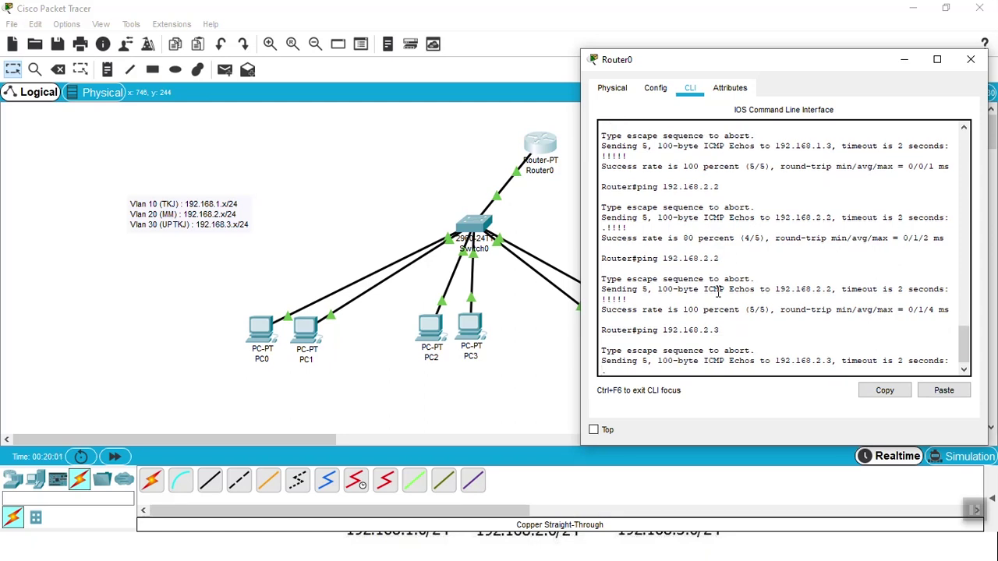
pyautogui.press('Up')
pyautogui.press('Return')
# - Uncover PC4 and PC5 in the topology and ping the VLAN 30 address 192.168.3.2 twice from Router0
pyautogui.press('Up')
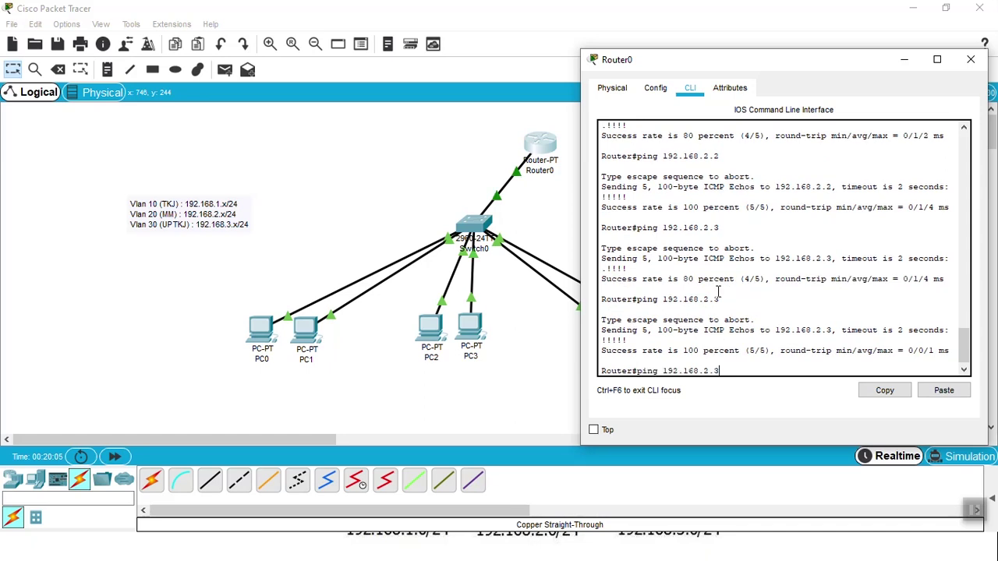
pyautogui.press('BackSpace')
pyautogui.write('3')
pyautogui.moveTo(733, 69); pyautogui.dragTo(251, 103)
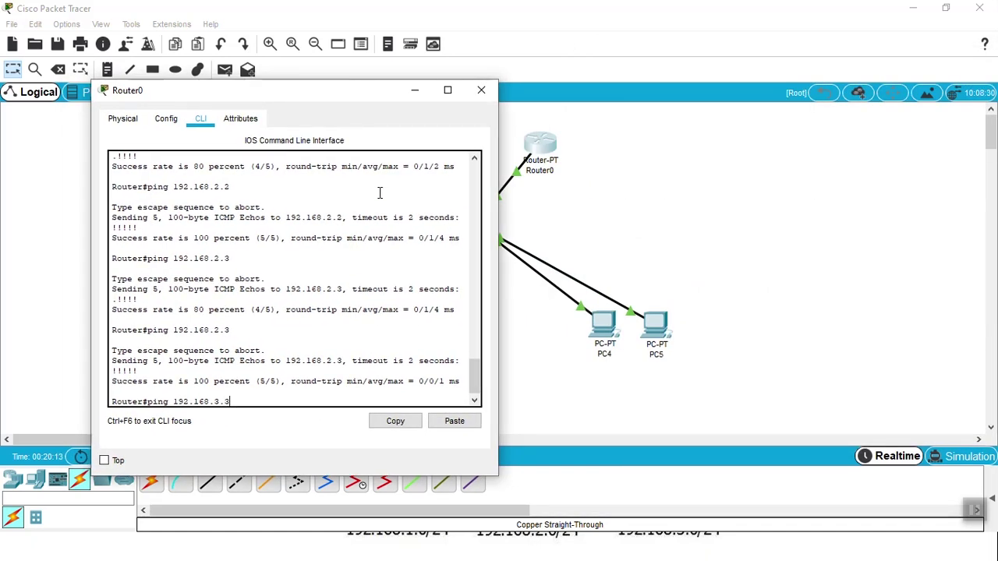
pyautogui.press('Return')
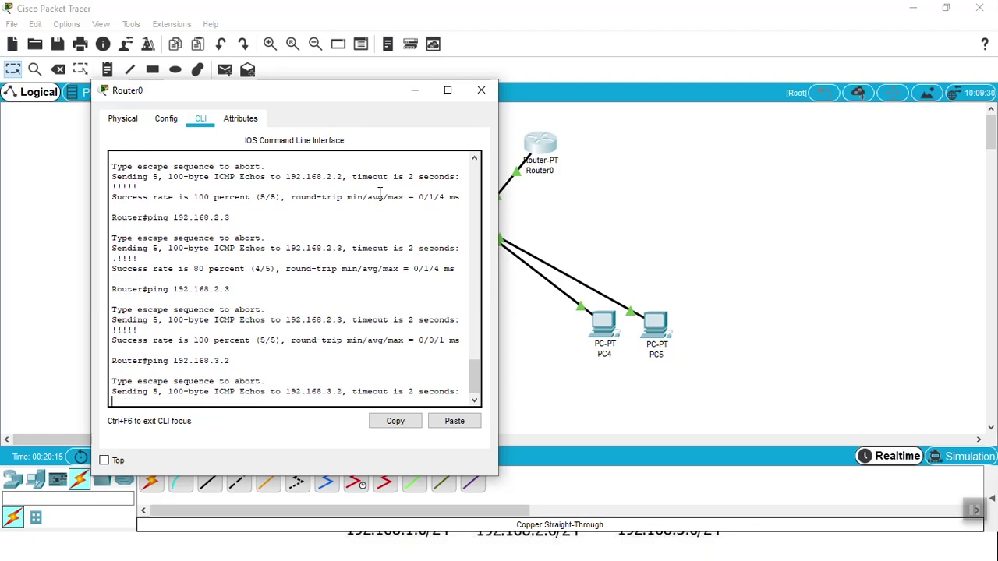
pyautogui.press('Up')
pyautogui.press('Return')
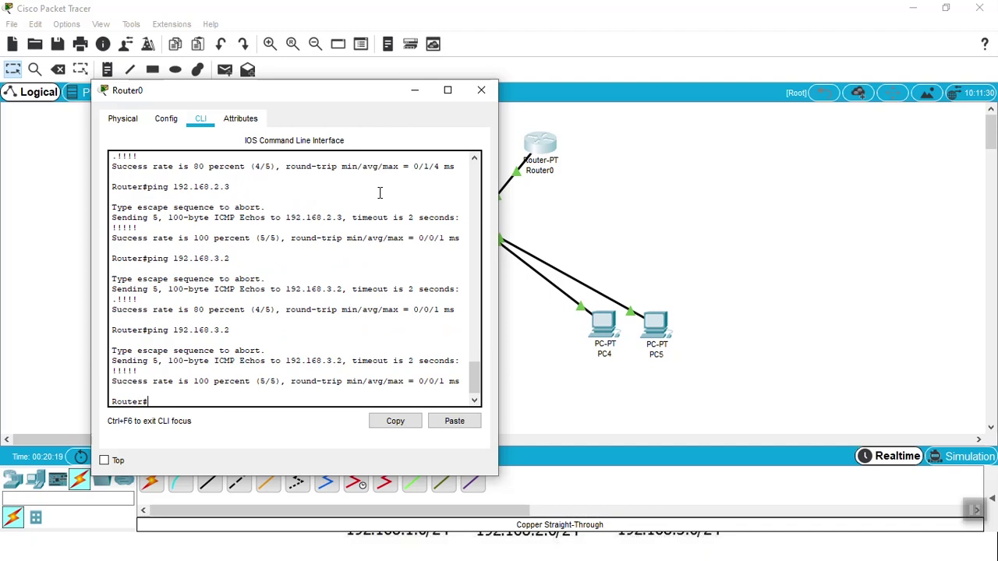
# - Ping the VLAN 30 address 192.168.3.3 twice from Router0 and close the router's window
pyautogui.press('Up')
pyautogui.press('BackSpace')
pyautogui.press('Return')
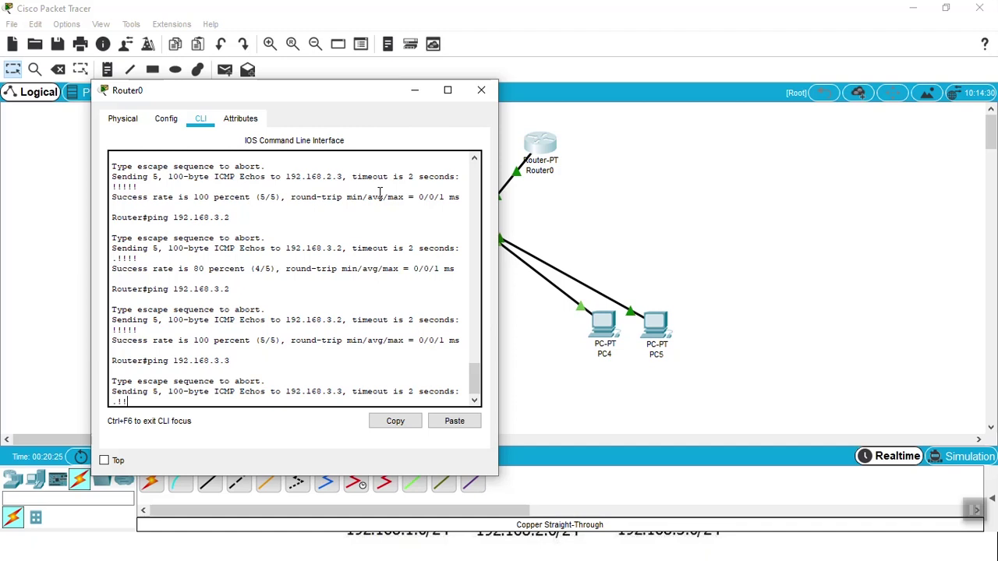
pyautogui.press('Up')
pyautogui.press('Return')
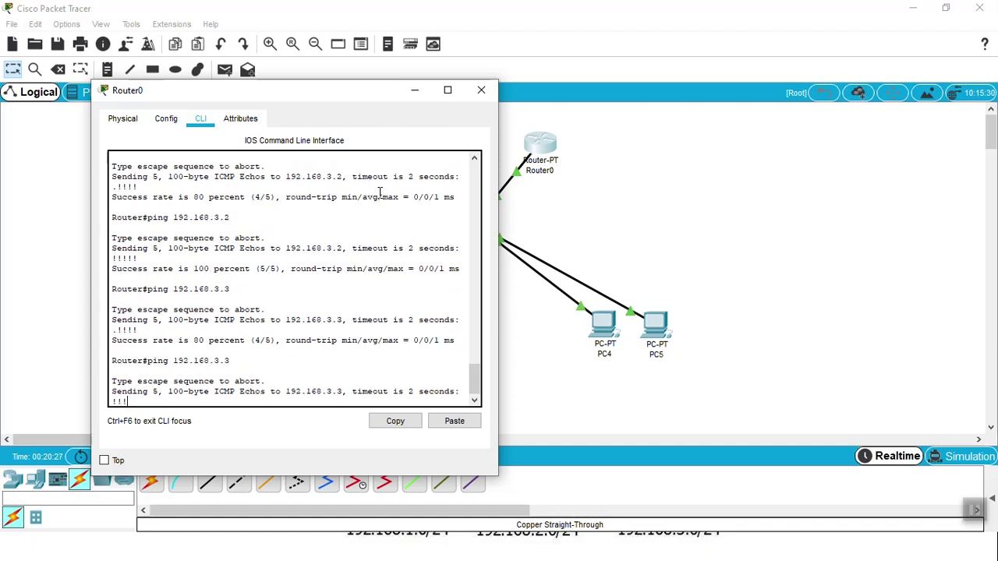
pyautogui.click(481, 91)
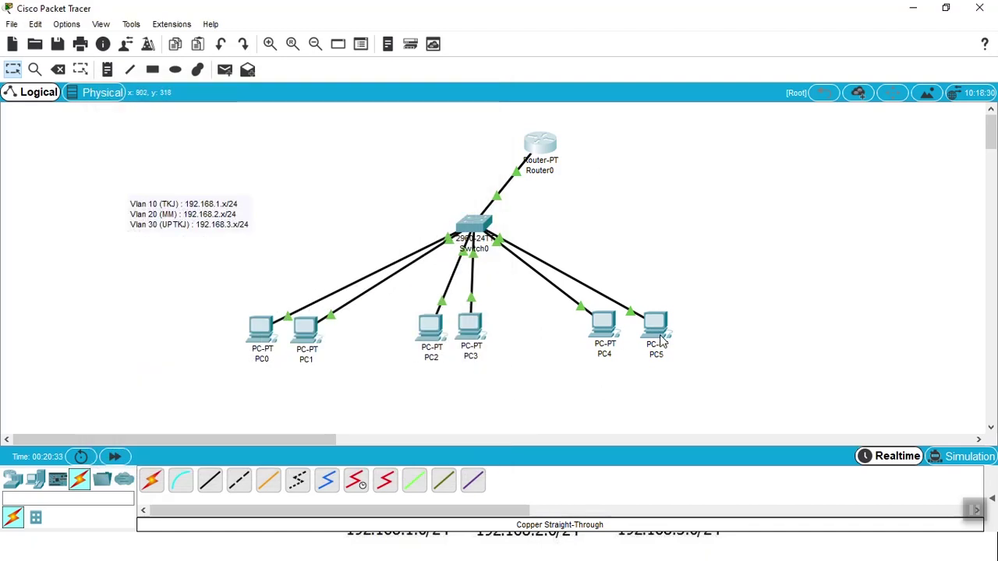
# - Nudge Switch0 slightly closer to the PCs and repeat the ping to 192.168.2.2 from PC0's Command Prompt
pyautogui.moveTo(475, 236); pyautogui.dragTo(470, 248)
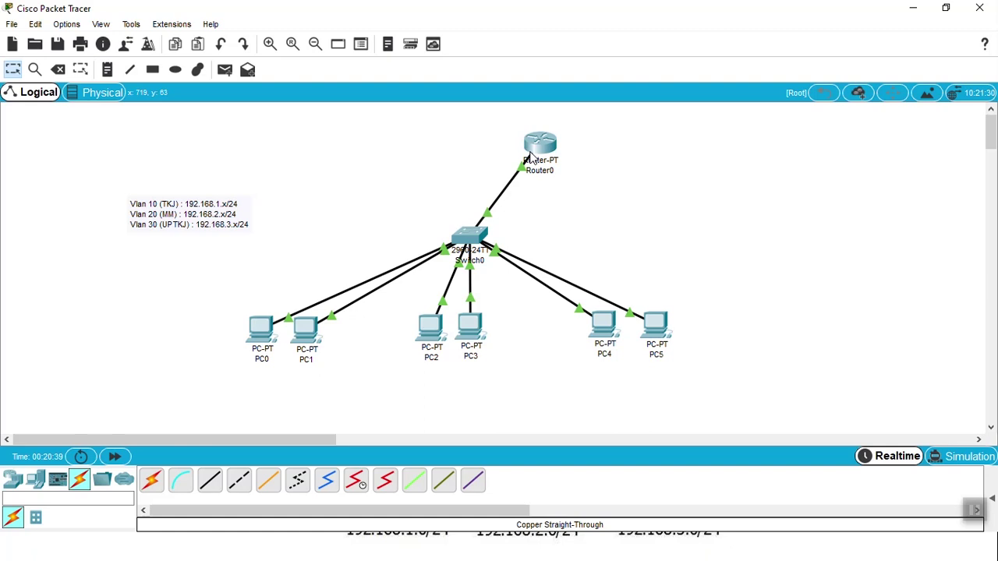
pyautogui.click(263, 343)
pyautogui.click(644, 148)
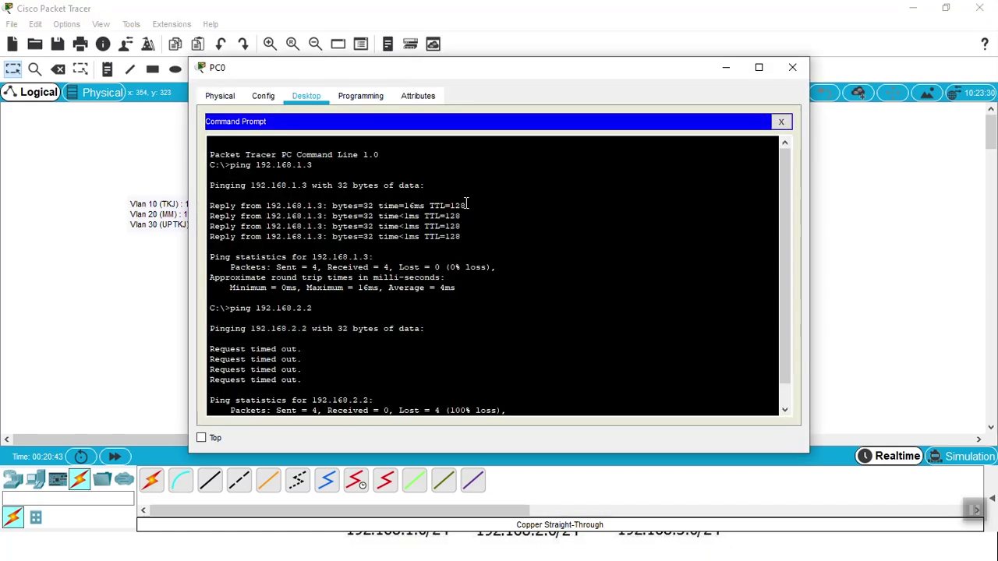
pyautogui.moveTo(385, 78); pyautogui.dragTo(674, 100)
pyautogui.press('Up')
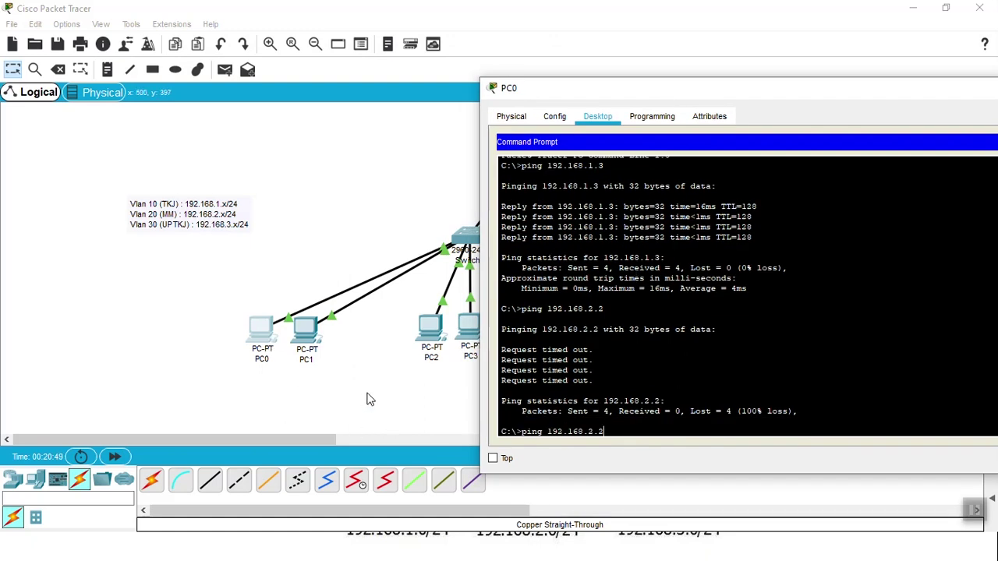
pyautogui.press('Return')
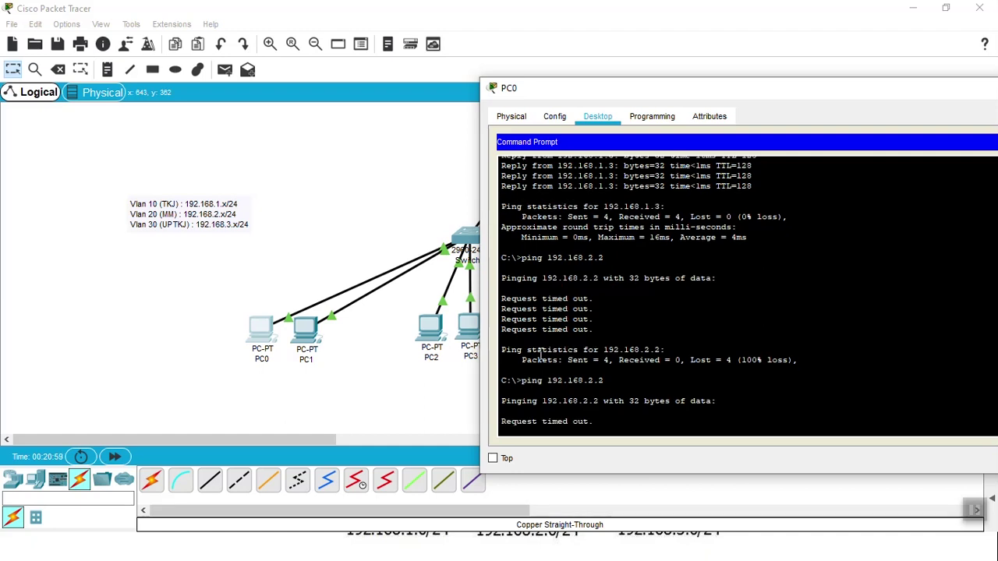
pyautogui.moveTo(823, 98); pyautogui.dragTo(569, 94)
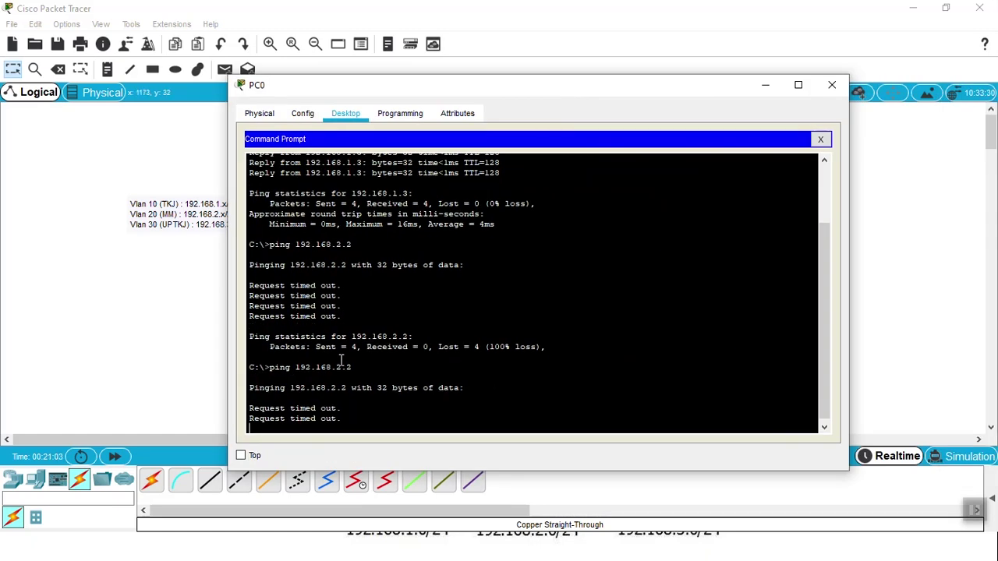
pyautogui.moveTo(371, 101); pyautogui.dragTo(741, 178)
pyautogui.moveTo(669, 156); pyautogui.dragTo(291, 154)
pyautogui.click(807, 206)
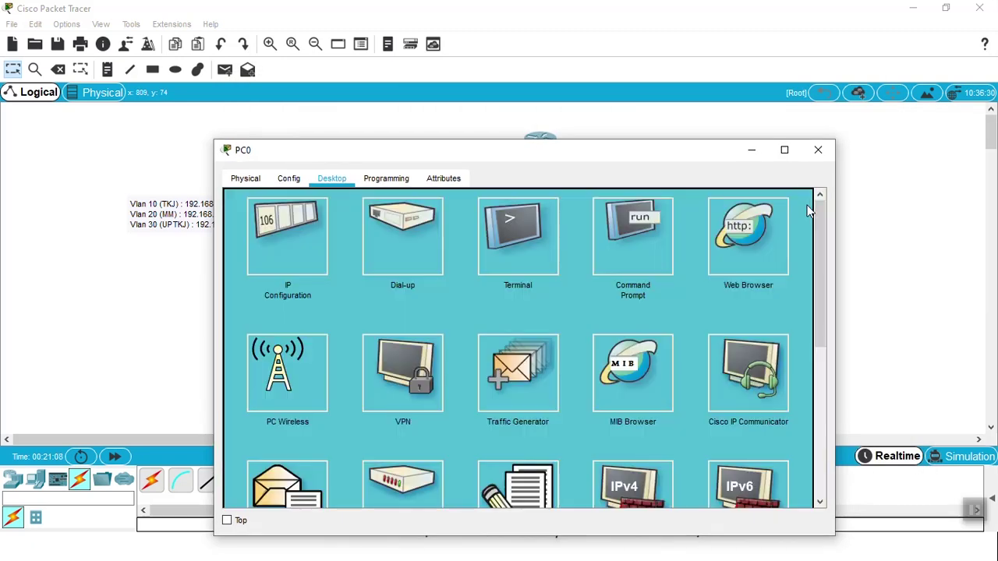
# - Set PC0's default gateway to 192.168.1.1 in its IP configuration and close PC0's window
pyautogui.click(298, 248)
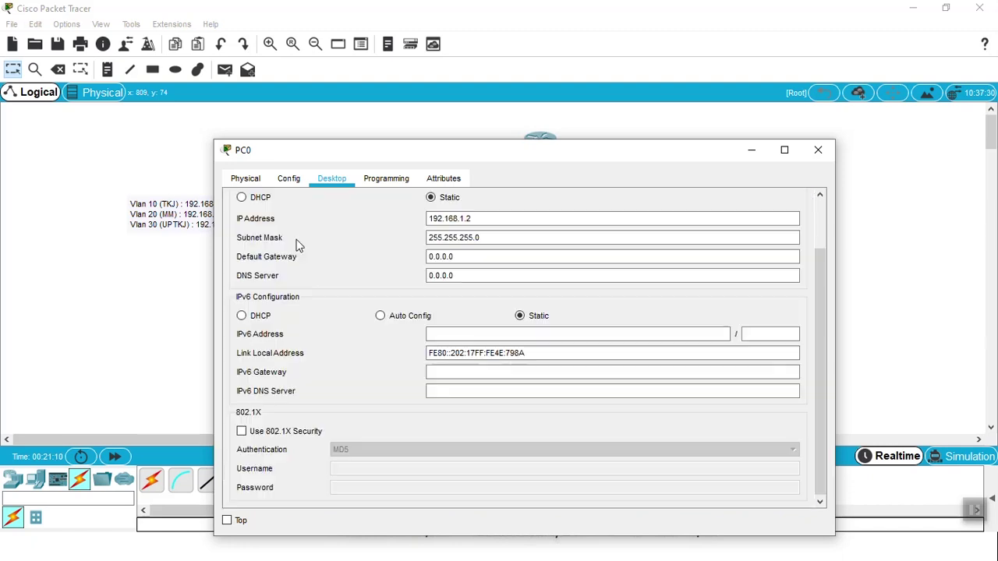
pyautogui.moveTo(362, 162); pyautogui.dragTo(593, 132)
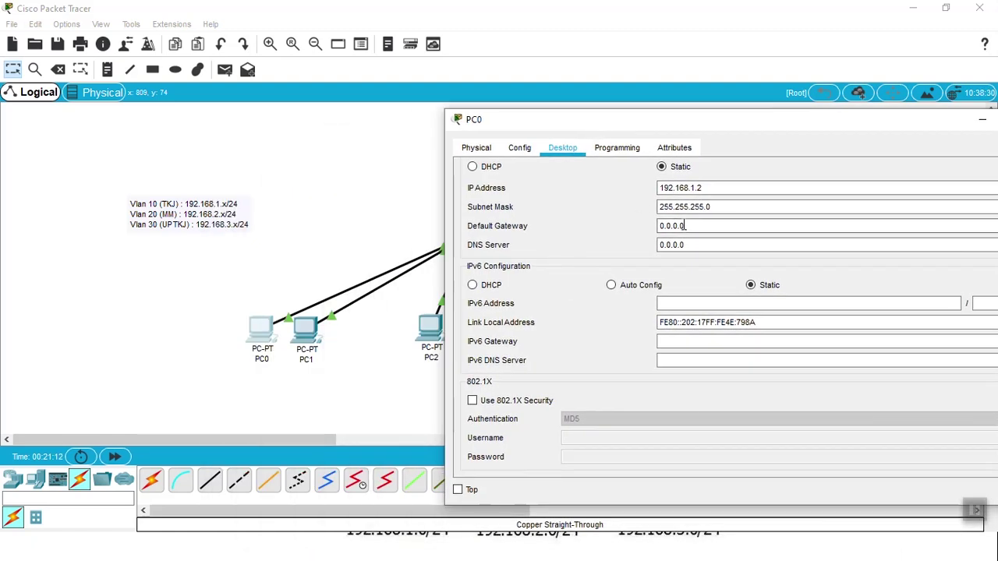
pyautogui.doubleClick(705, 226)
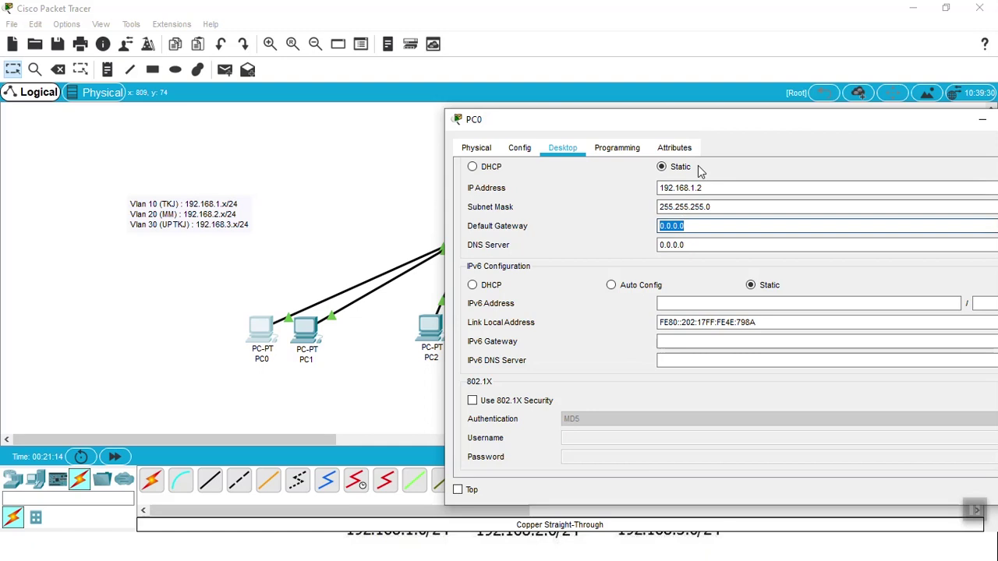
pyautogui.moveTo(586, 126); pyautogui.dragTo(708, 141)
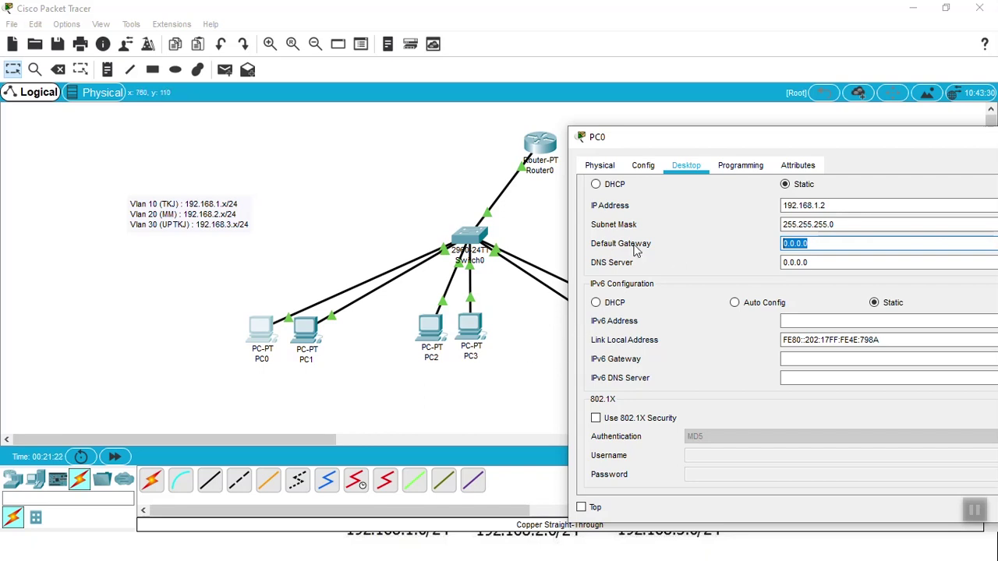
pyautogui.click(832, 244)
pyautogui.moveTo(832, 244); pyautogui.dragTo(783, 245)
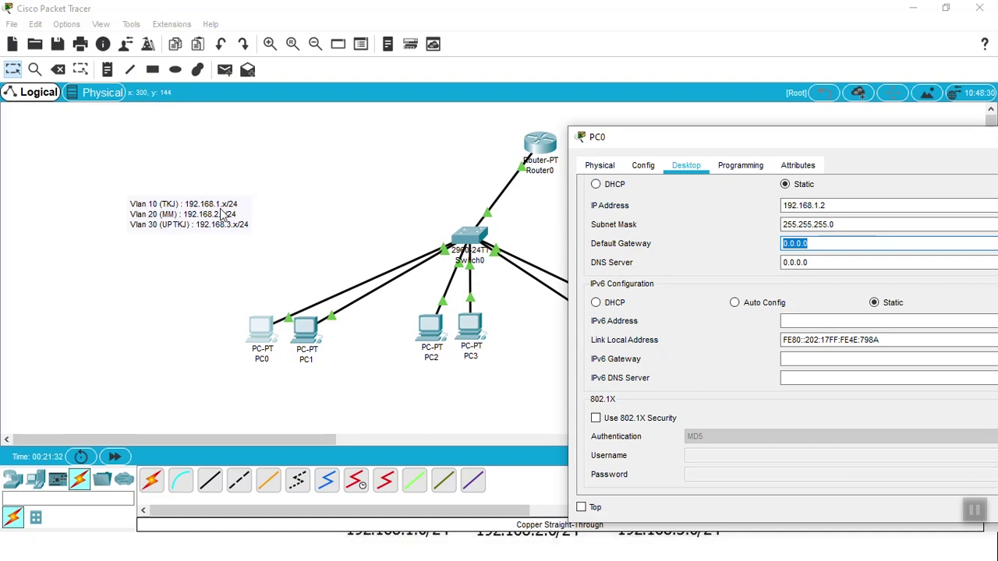
pyautogui.write('192.168.1.1')
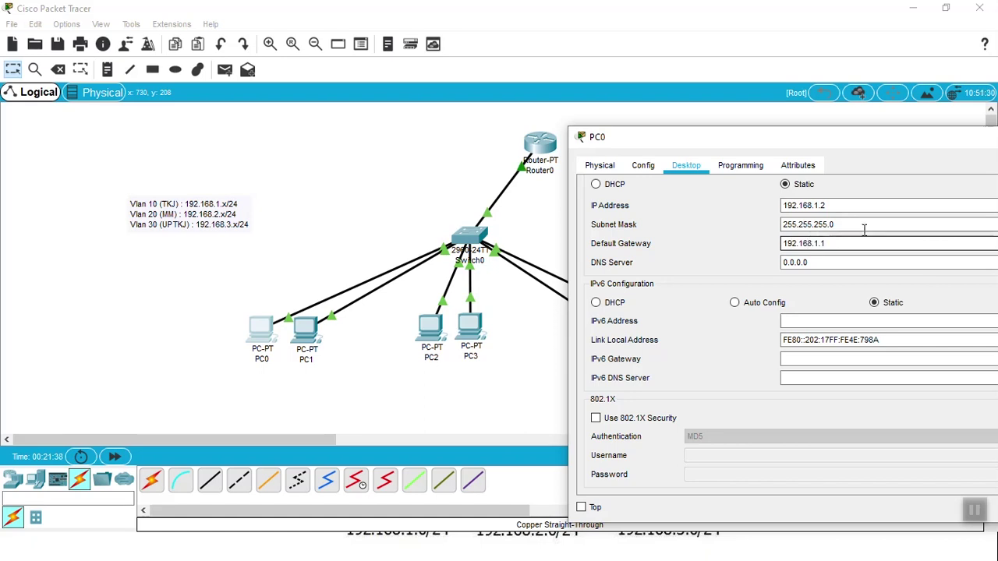
pyautogui.moveTo(853, 130); pyautogui.dragTo(555, 144)
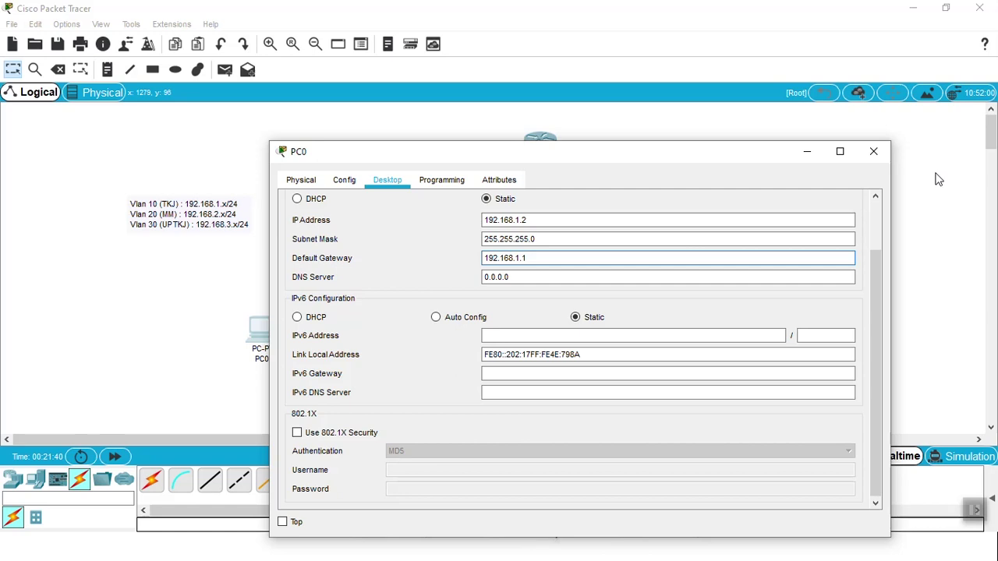
pyautogui.click(873, 152)
# - Set PC1's default gateway to 192.168.1.1 by adapting a copy of its IP address, and close PC1's window
pyautogui.click(307, 336)
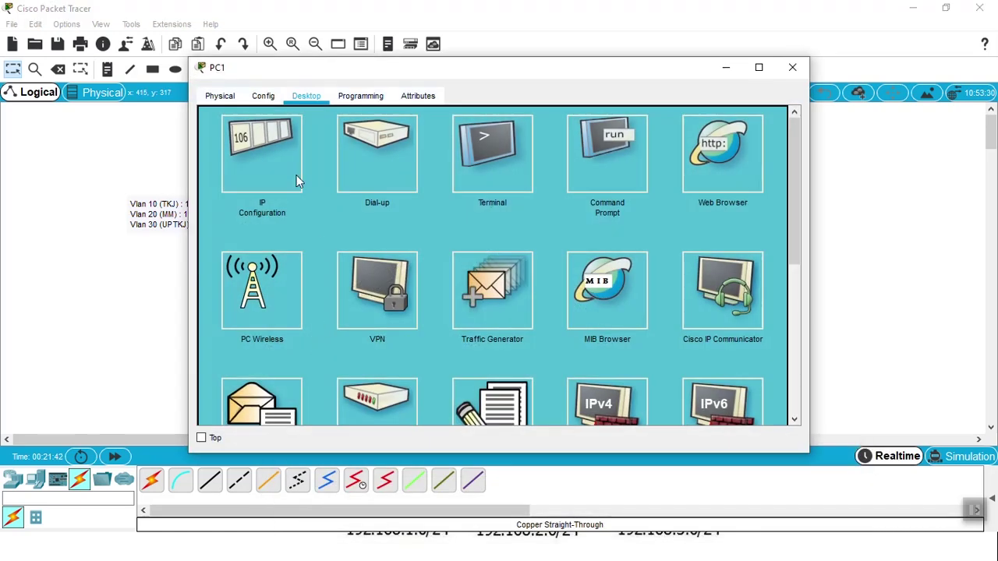
pyautogui.moveTo(233, 73); pyautogui.dragTo(466, 82)
pyautogui.click(472, 186)
pyautogui.moveTo(677, 146); pyautogui.dragTo(523, 154)
pyautogui.hotkey('ctrl', 'c')
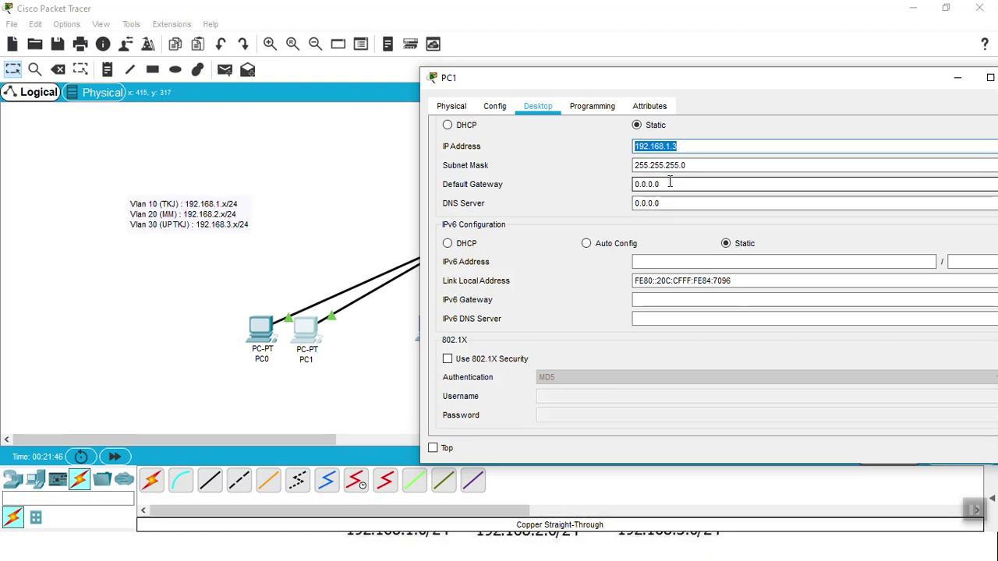
pyautogui.moveTo(659, 184); pyautogui.dragTo(604, 183)
pyautogui.hotkey('ctrl', 'v')
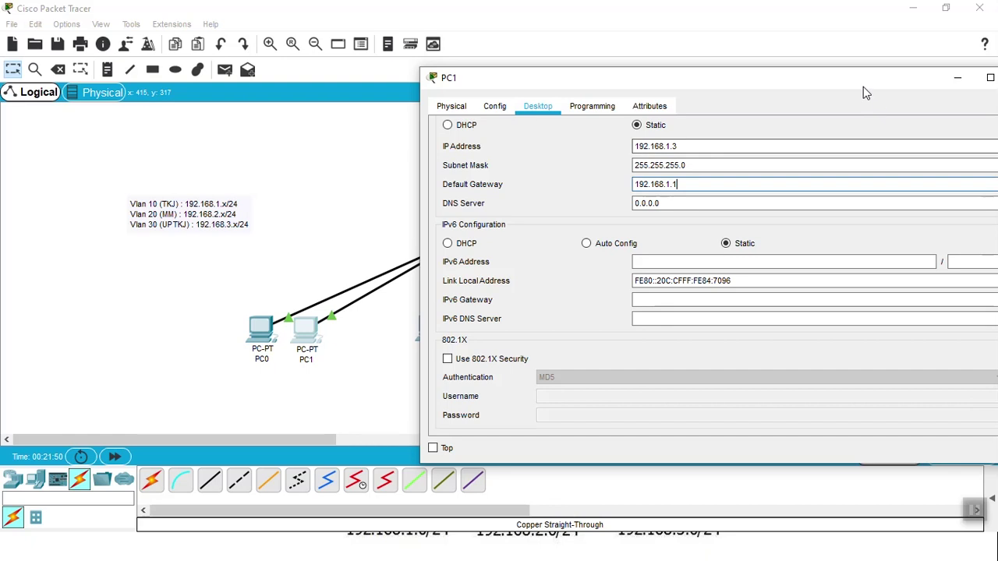
pyautogui.moveTo(863, 86); pyautogui.dragTo(600, 126)
pyautogui.click(717, 107)
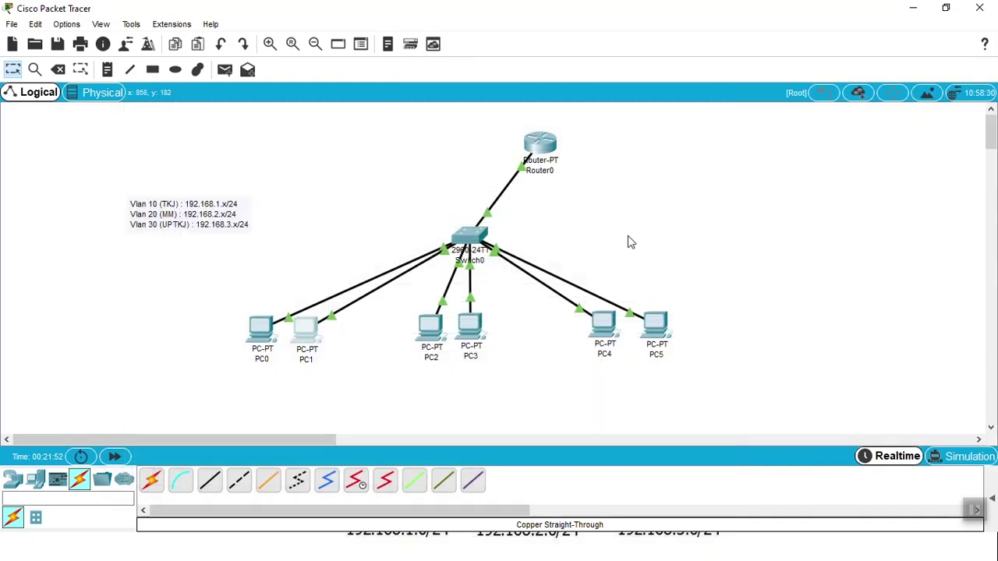
# - Set PC2's default gateway to 192.168.2.1 by adapting a copy of its IP address
pyautogui.click(428, 335)
pyautogui.click(248, 152)
pyautogui.click(448, 174)
pyautogui.moveTo(448, 136); pyautogui.dragTo(310, 149)
pyautogui.hotkey('ctrl', 'c')
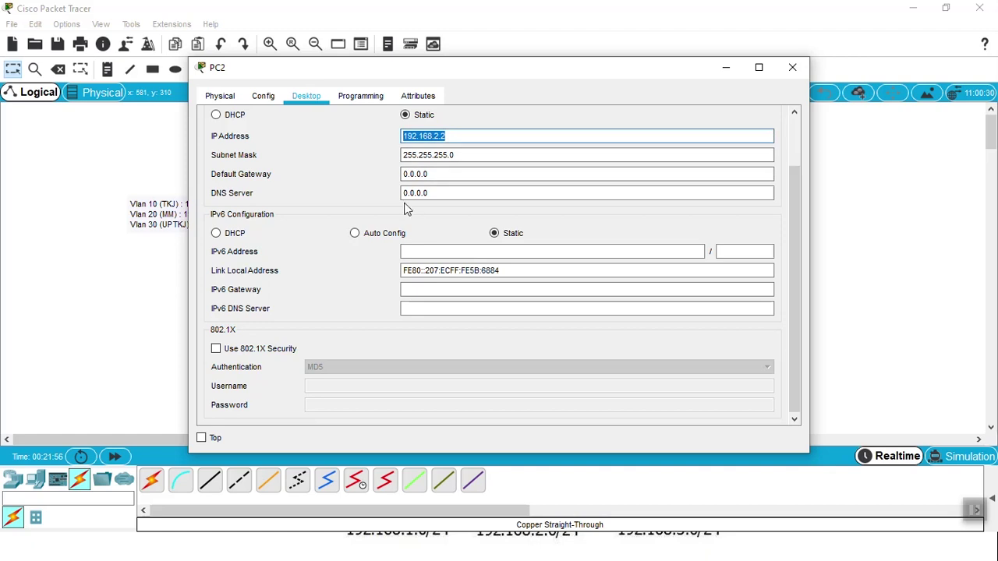
pyautogui.moveTo(430, 174); pyautogui.dragTo(361, 172)
pyautogui.hotkey('ctrl', 'v')
pyautogui.press('BackSpace')
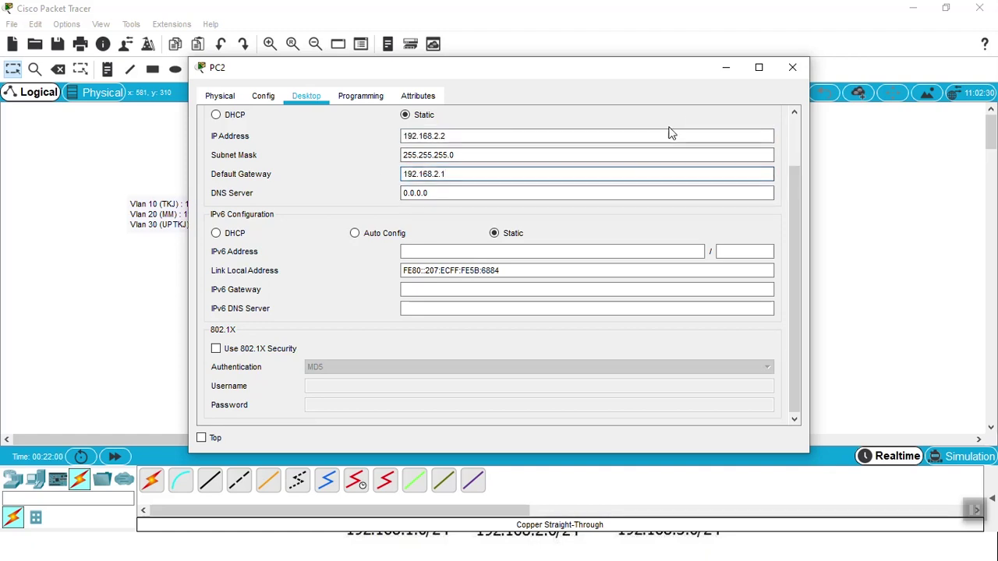
# - Close PC2's window, set PC3's default gateway to 192.168.2.1 by adapting a copy of its IP address, and close PC3's window
pyautogui.click(792, 67)
pyautogui.click(479, 333)
pyautogui.click(287, 136)
pyautogui.click(454, 156)
pyautogui.doubleClick(456, 137)
pyautogui.hotkey('ctrl', 'c')
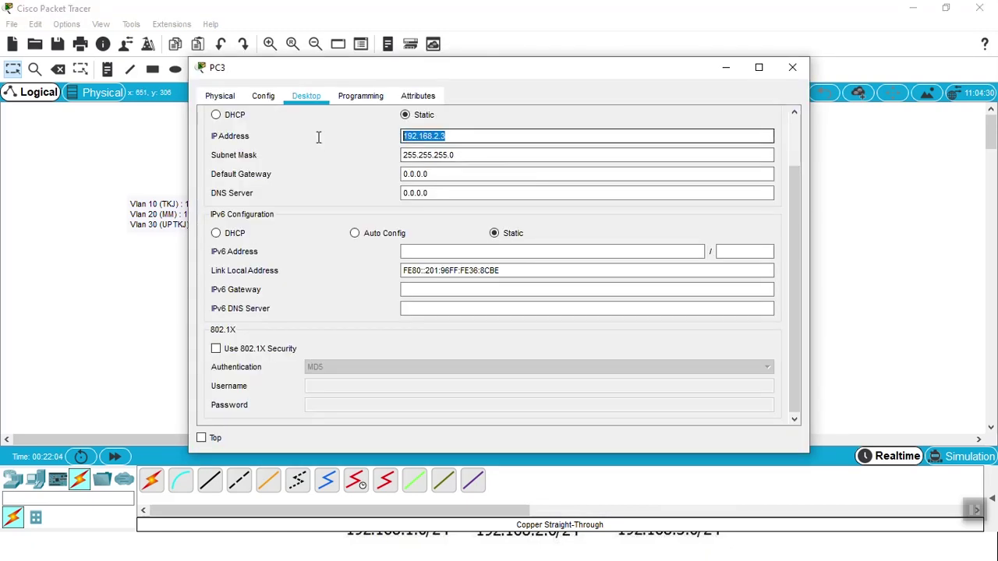
pyautogui.doubleClick(421, 174)
pyautogui.hotkey('ctrl', 'v')
pyautogui.write('1')
pyautogui.click(792, 67)
# - Set PC4's default gateway to 192.168.3.1 by adapting a copy of its IP address, and close PC4's window
pyautogui.click(611, 324)
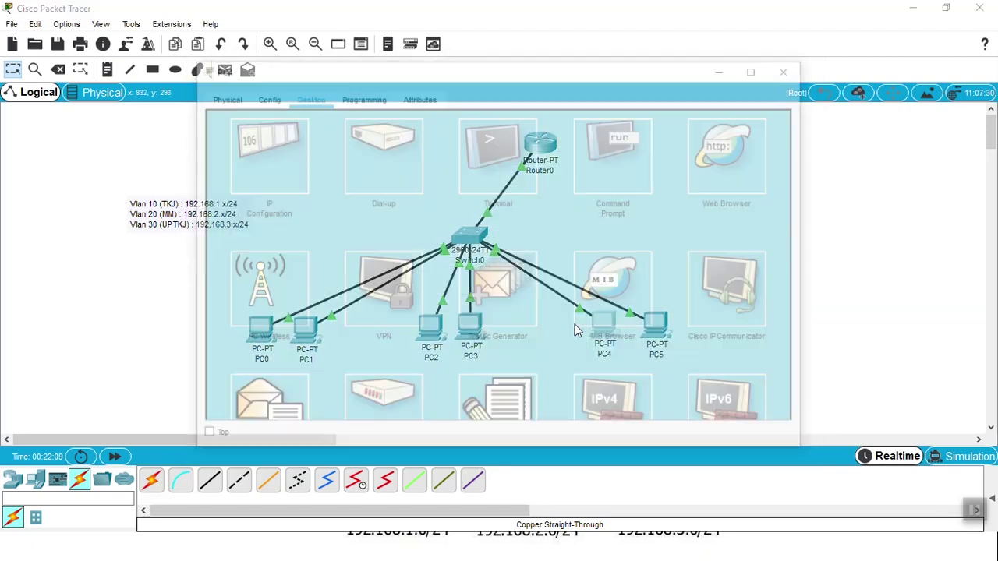
pyautogui.click(261, 146)
pyautogui.doubleClick(425, 135)
pyautogui.hotkey('ctrl', 'c')
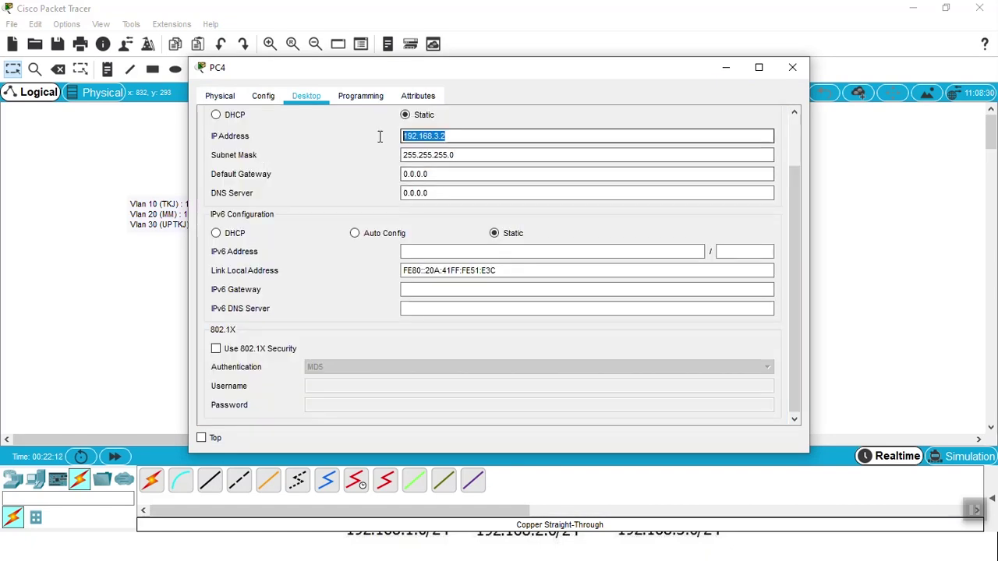
pyautogui.doubleClick(414, 174)
pyautogui.hotkey('ctrl', 'v')
pyautogui.press('BackSpace')
pyautogui.write('1')
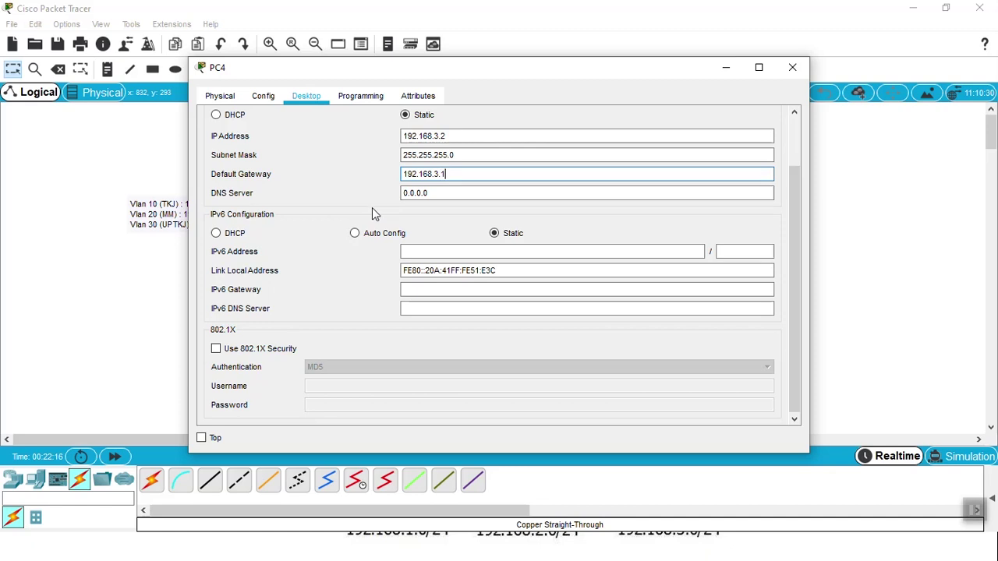
pyautogui.click(792, 68)
# - Fill PC5's default gateway with a copy of its IP address, 192.168.3.3, and close PC5's window
pyautogui.click(656, 328)
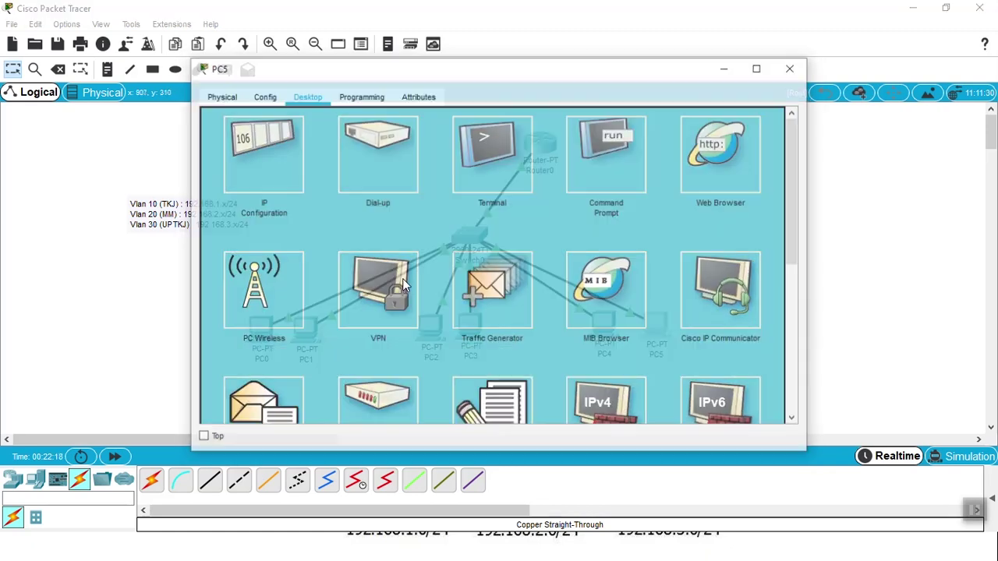
pyautogui.moveTo(316, 75); pyautogui.dragTo(819, 187)
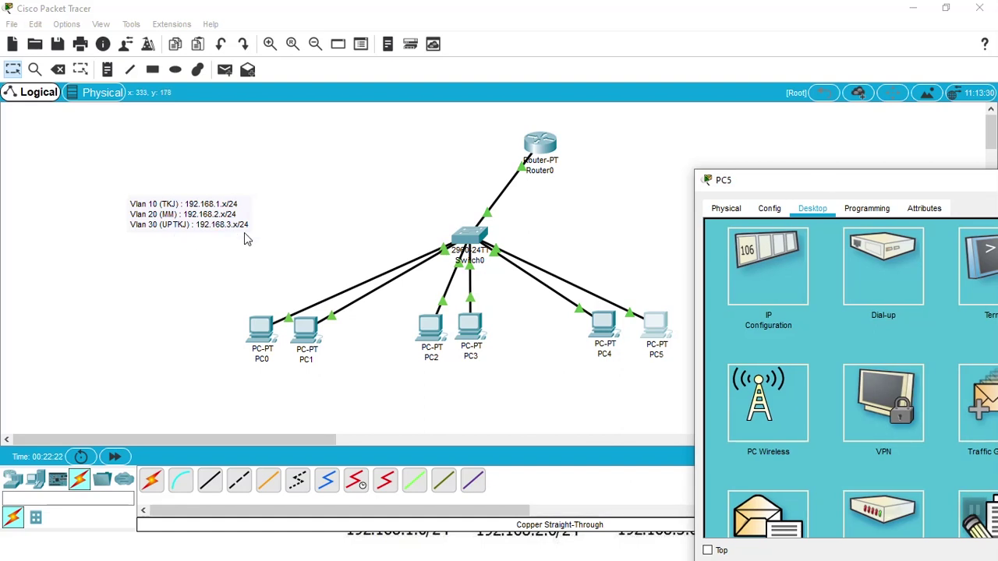
pyautogui.moveTo(786, 187); pyautogui.dragTo(262, 164)
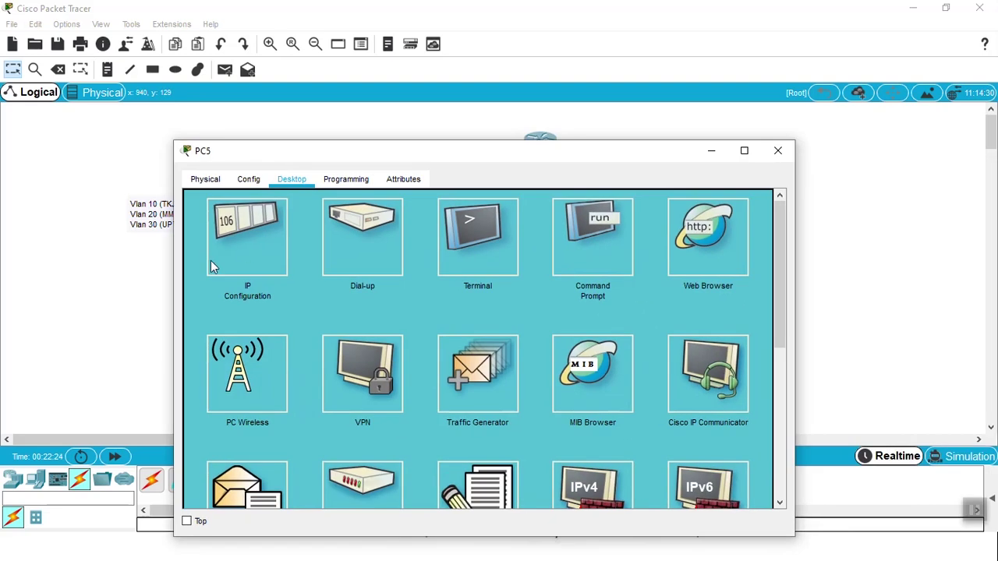
pyautogui.click(234, 258)
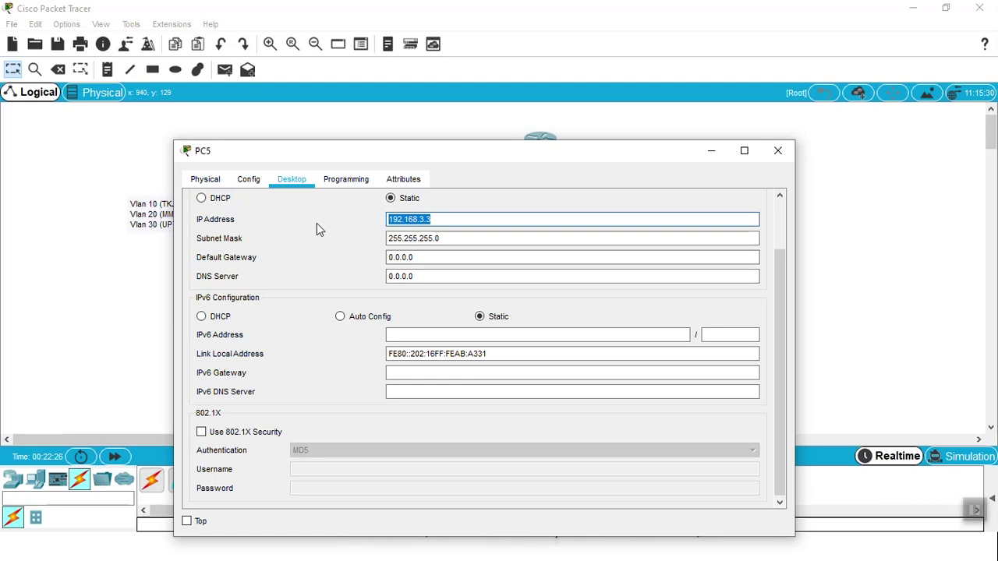
pyautogui.moveTo(423, 258); pyautogui.dragTo(290, 257)
pyautogui.write('192.168.3.3')
pyautogui.click(419, 275)
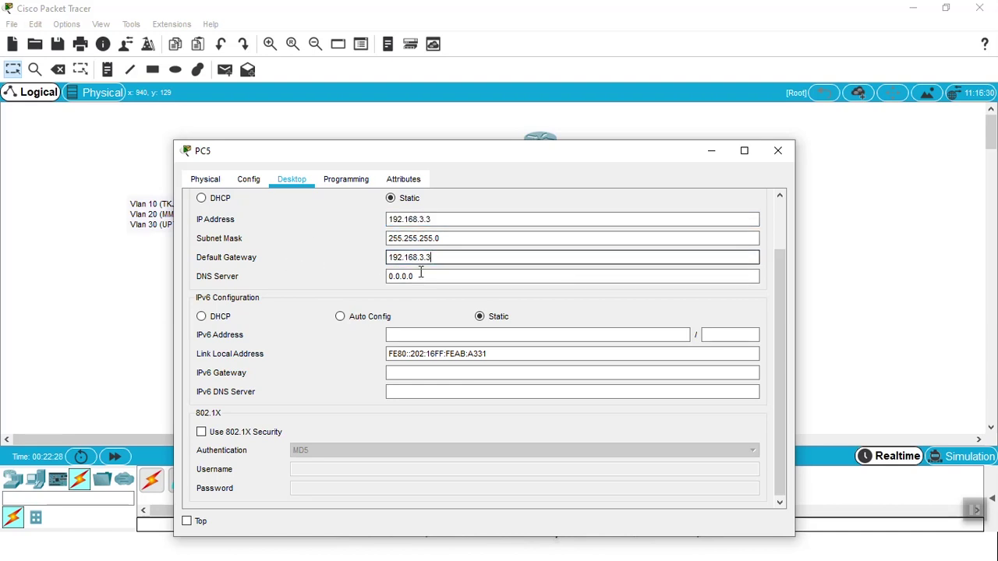
pyautogui.click(777, 152)
# - Rerun the ping to 192.168.2.2 from PC0's Command Prompt to test routing between VLAN 10 and VLAN 20
pyautogui.click(265, 333)
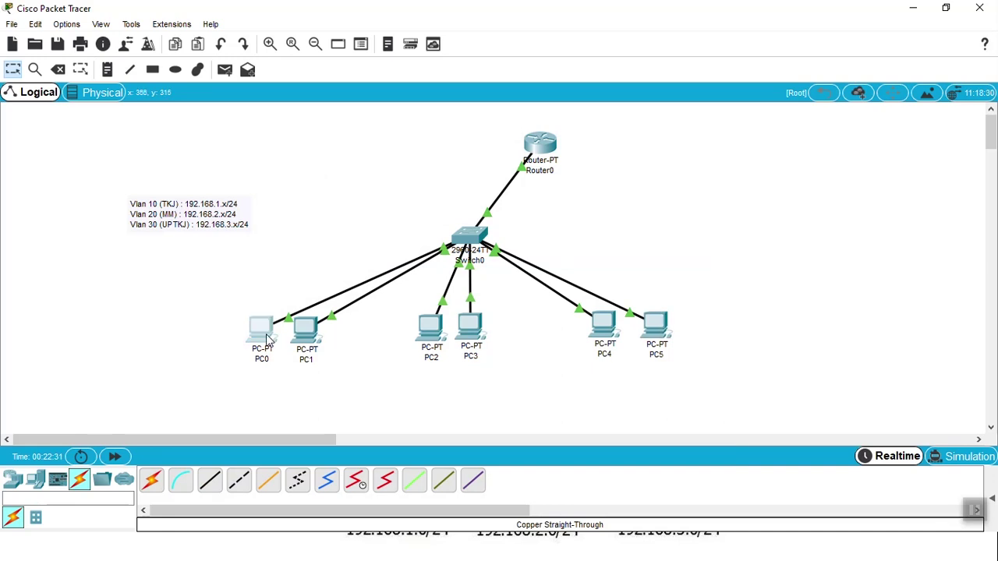
pyautogui.click(607, 159)
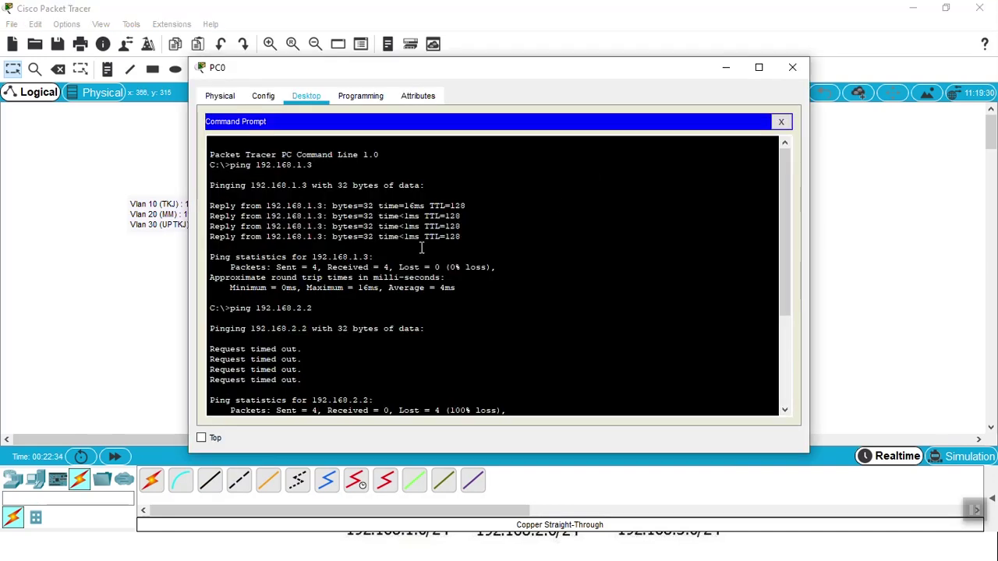
pyautogui.scroll(-5, 417, 247)
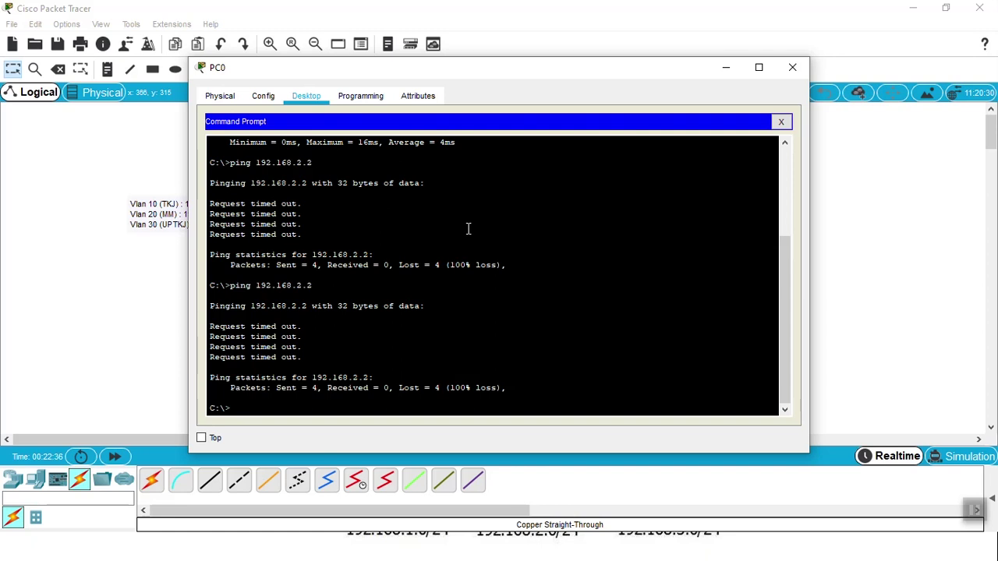
pyautogui.press('Up')
pyautogui.press('Return')
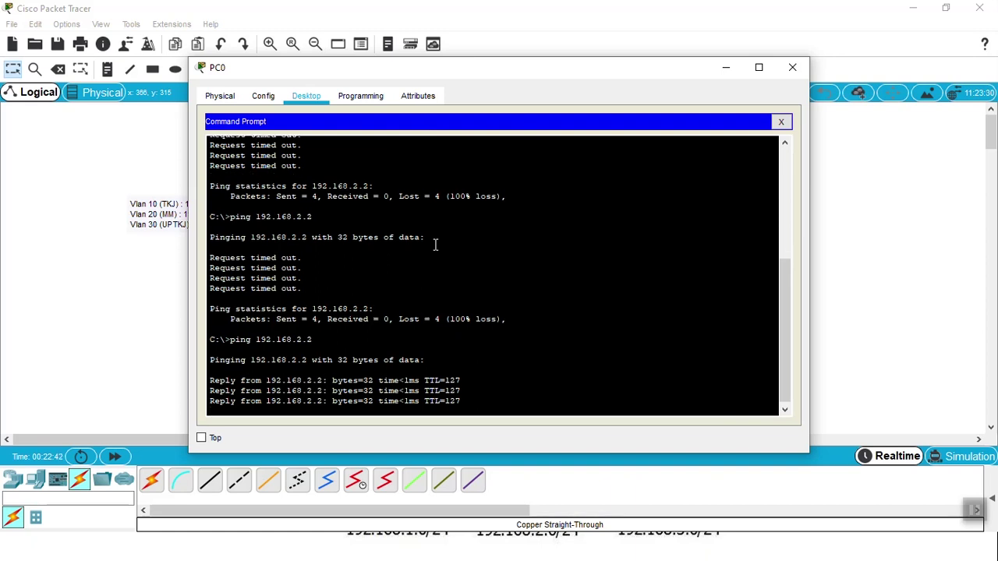
# - Ping 192.168.3.2 from PC0's Command Prompt to test routing to VLAN 30, and close PC0's window
pyautogui.moveTo(251, 77); pyautogui.dragTo(638, 73)
pyautogui.press('Up')
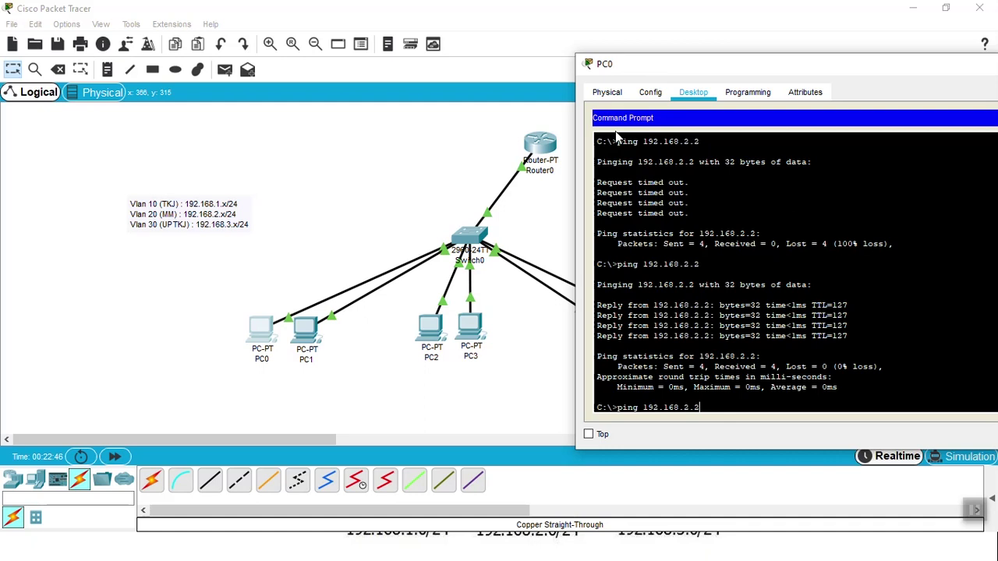
pyautogui.press('Left')
pyautogui.press('BackSpace')
pyautogui.press('Return')
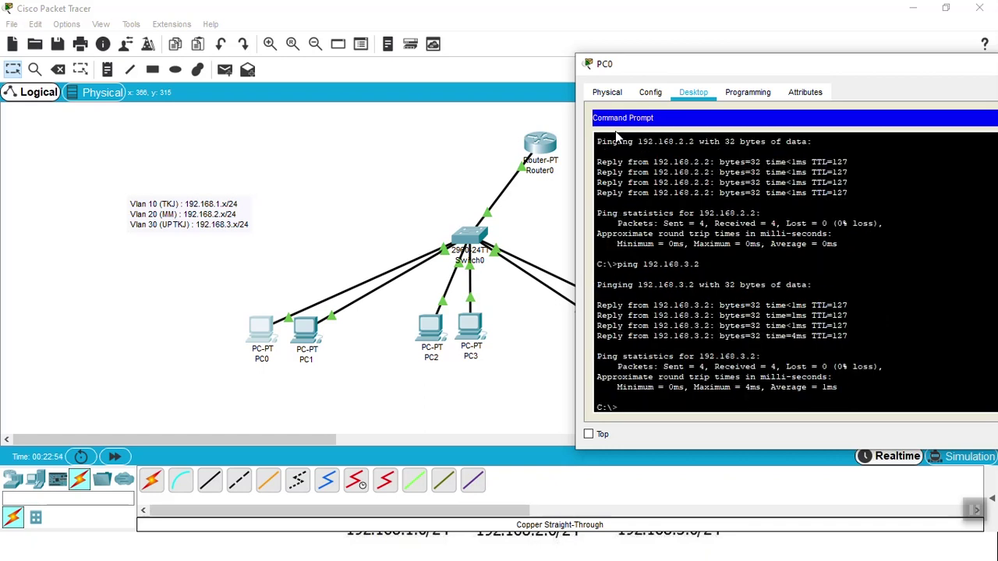
pyautogui.moveTo(666, 74); pyautogui.dragTo(179, 122)
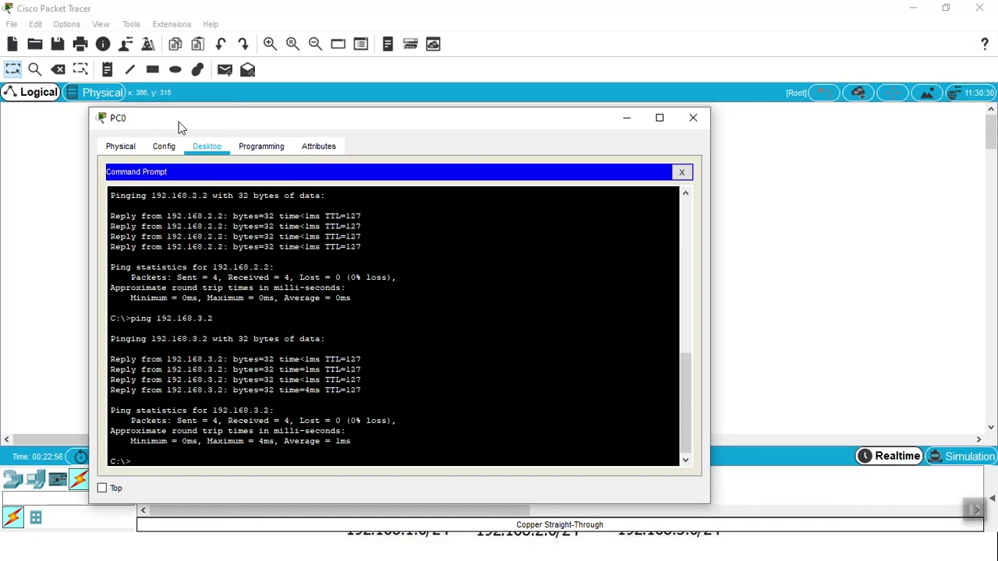
pyautogui.click(696, 117)
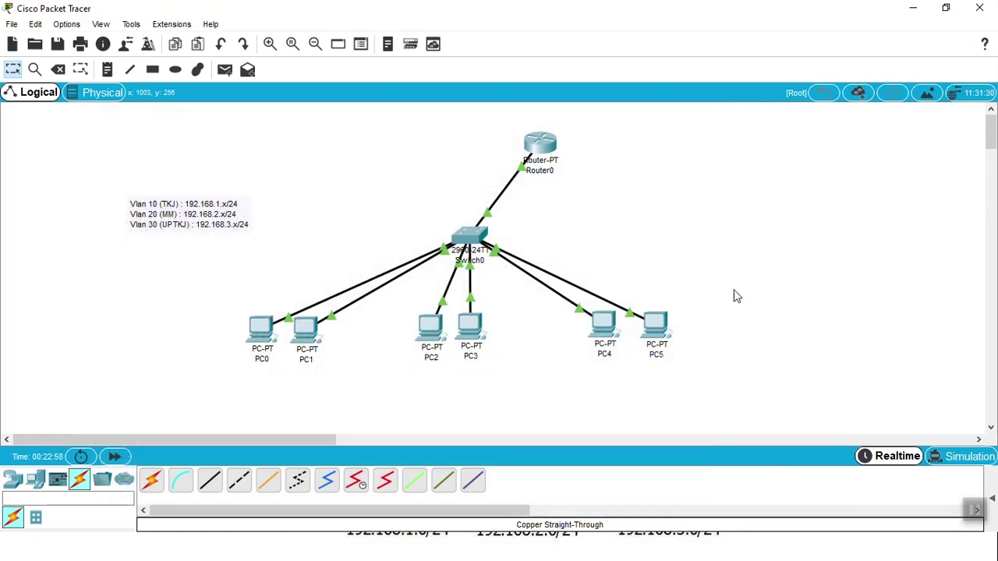
pyautogui.moveTo(718, 276); pyautogui.dragTo(181, 410)
pyautogui.moveTo(138, 312); pyautogui.dragTo(790, 371)
pyautogui.moveTo(740, 310); pyautogui.dragTo(167, 376)
pyautogui.moveTo(211, 318); pyautogui.dragTo(772, 425)
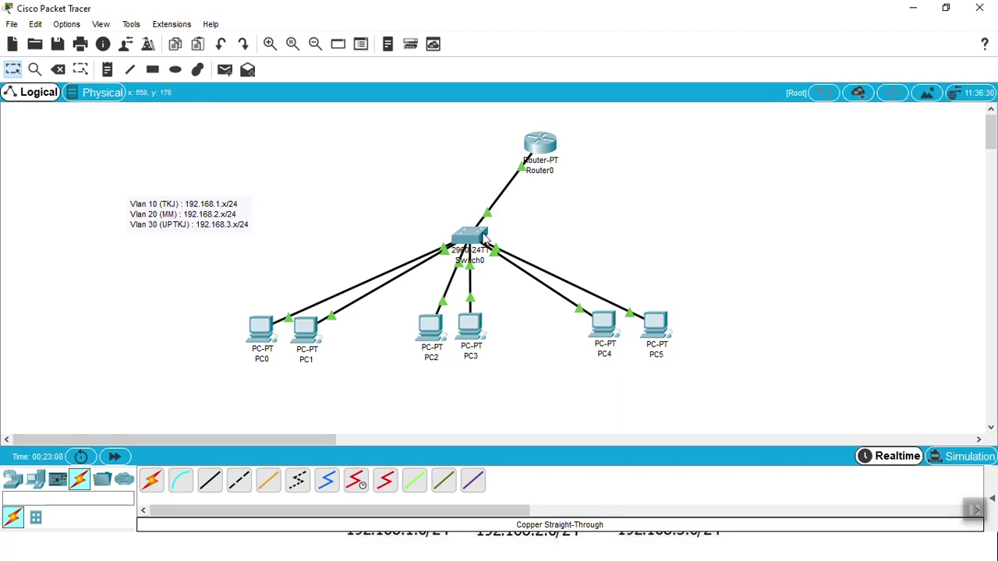
# - Inspect Switch0's port summary for the link states and VLAN assignments
pyautogui.moveTo(490, 241)
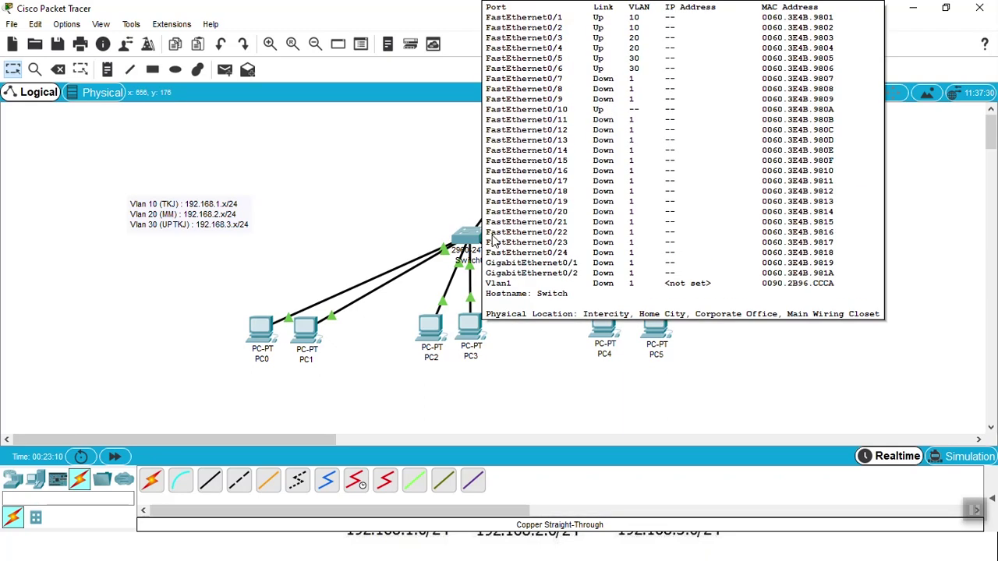